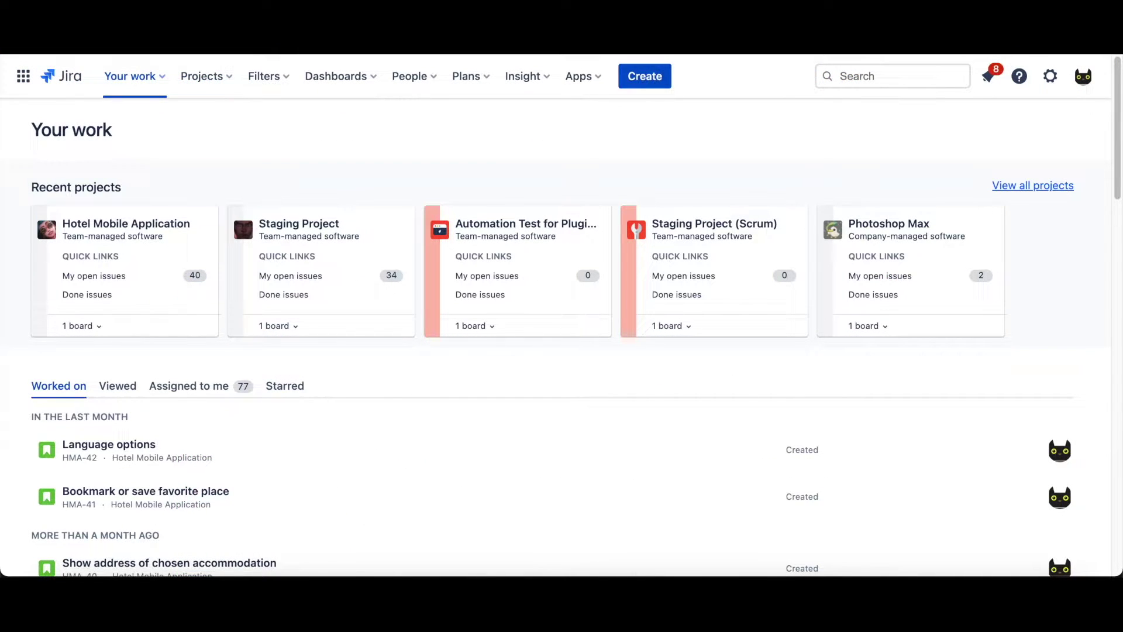
Step: Launch TeamBoard Time from Jira's Apps list to see the Jan 2–8 dashboard with 28 scheduled hours
{"action": "left_click", "coordinate": [579, 76]}
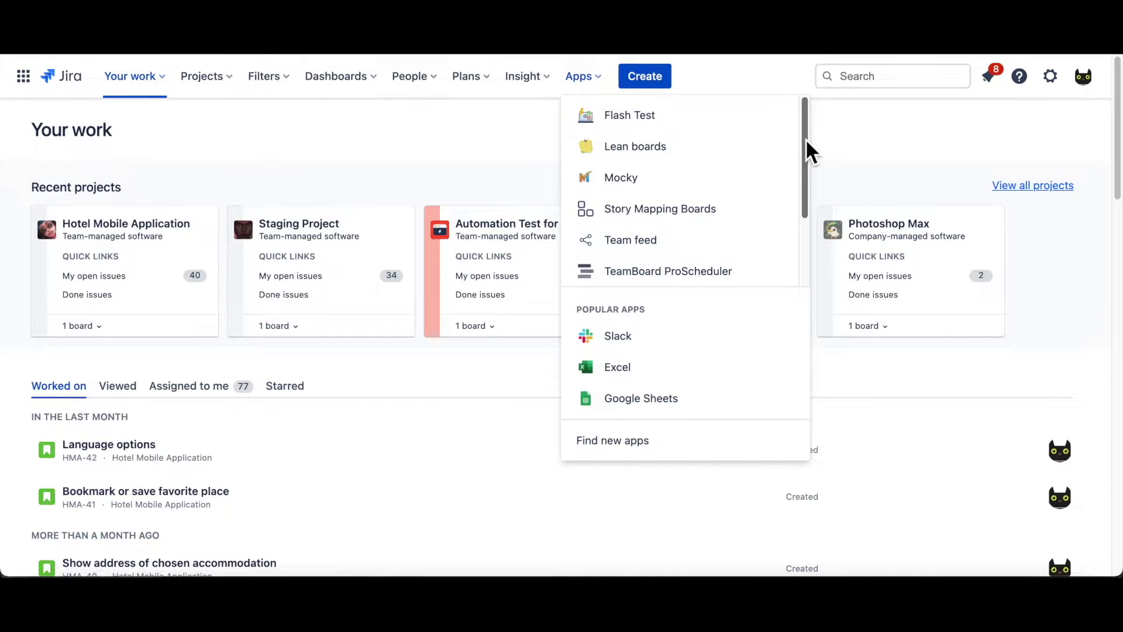
{"action": "left_click_drag", "start_coordinate": [805, 138], "coordinate": [809, 206]}
{"action": "left_click", "coordinate": [744, 210]}
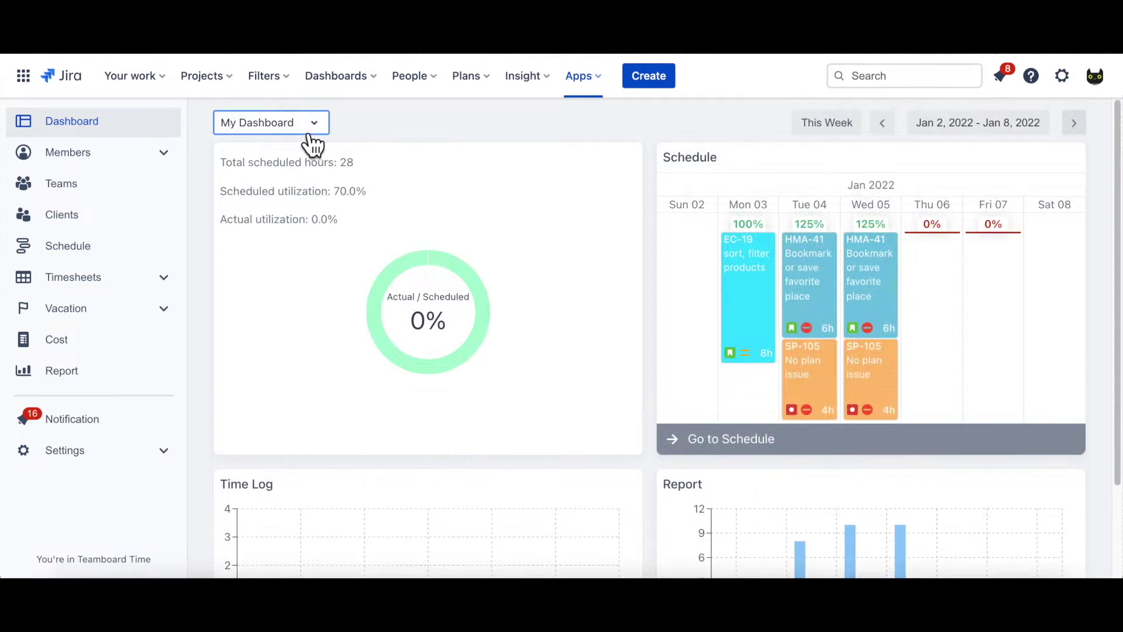
{"action": "left_click", "coordinate": [307, 130]}
Step: Switch the dashboard to the Member view and select a member found by name search
{"action": "left_click", "coordinate": [297, 185]}
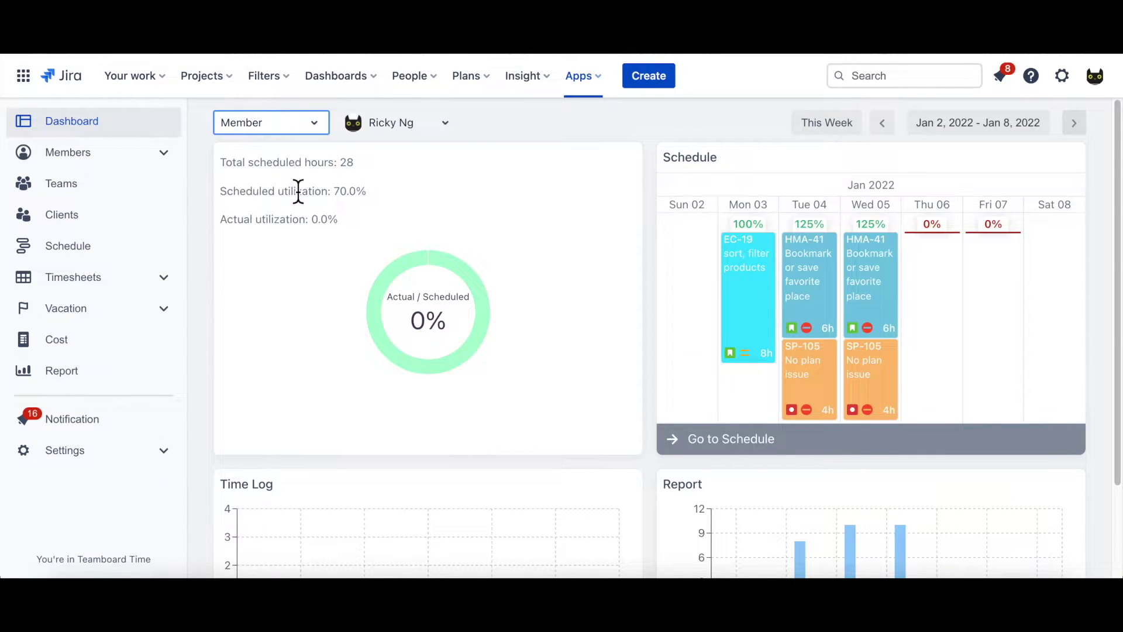
{"action": "left_click", "coordinate": [430, 132]}
{"action": "type", "text": "mike"}
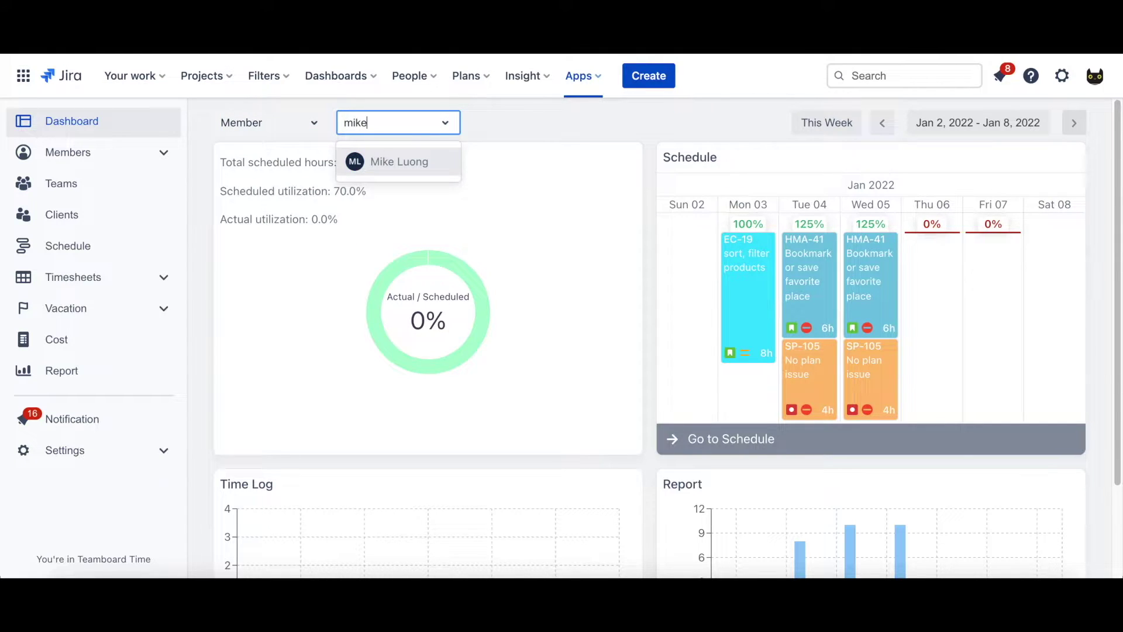
{"action": "key", "text": "Return"}
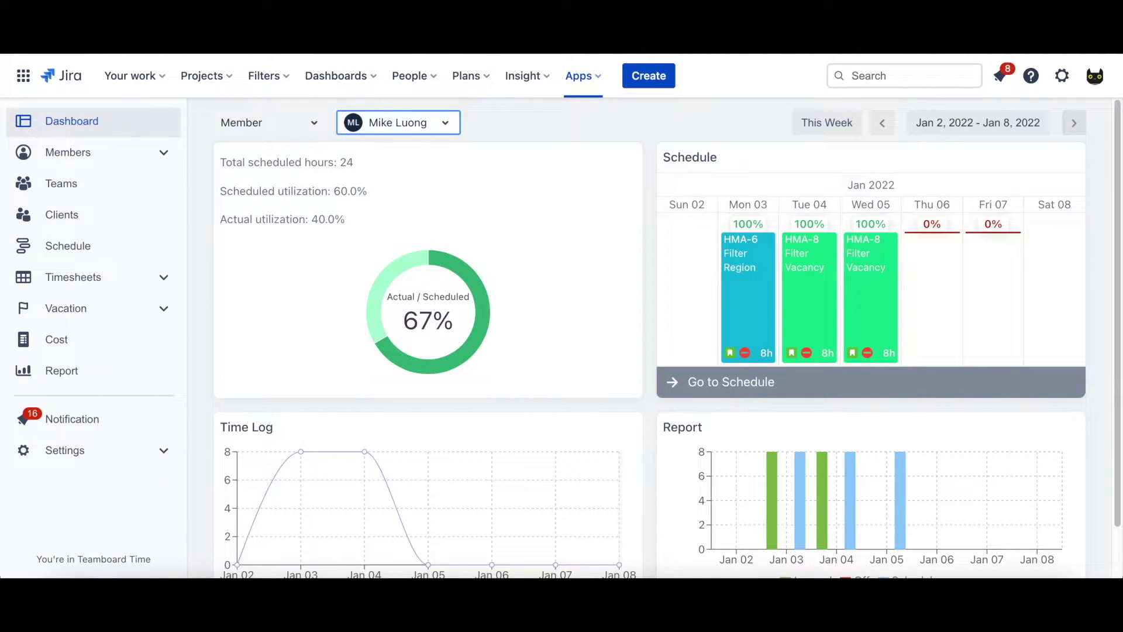
Step: Change the dashboard to the Team view showing each member's weekly utilization
{"action": "left_click", "coordinate": [303, 125]}
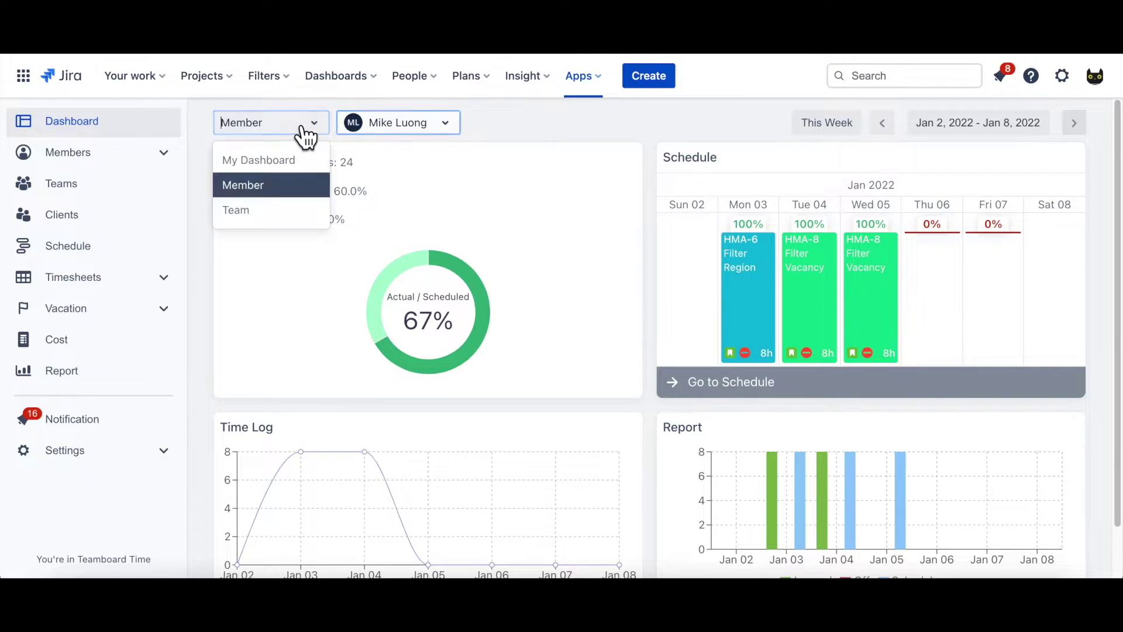
{"action": "left_click", "coordinate": [275, 207]}
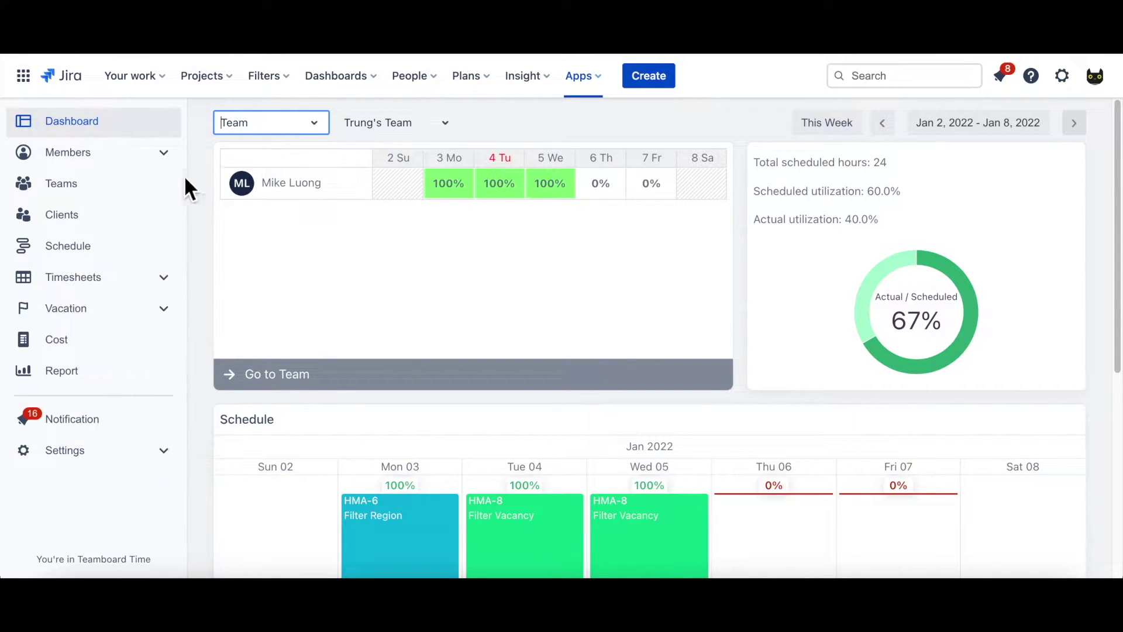
{"action": "left_click", "coordinate": [151, 165]}
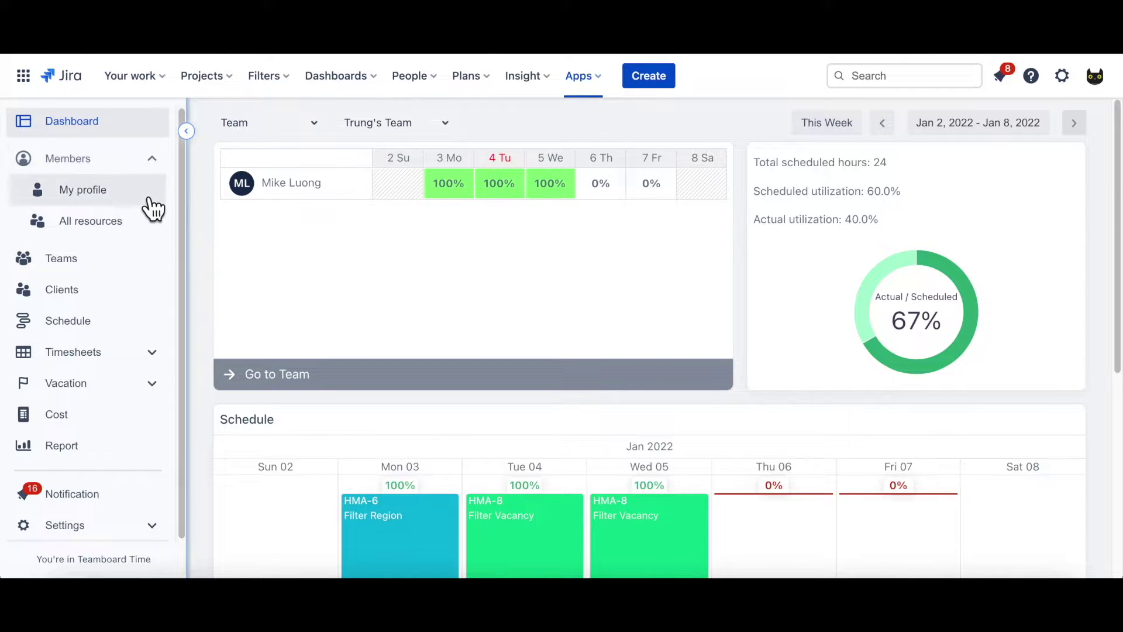
Step: In My profile settings, choose Custom Availability and the USA holiday calendar, then save
{"action": "left_click", "coordinate": [149, 200]}
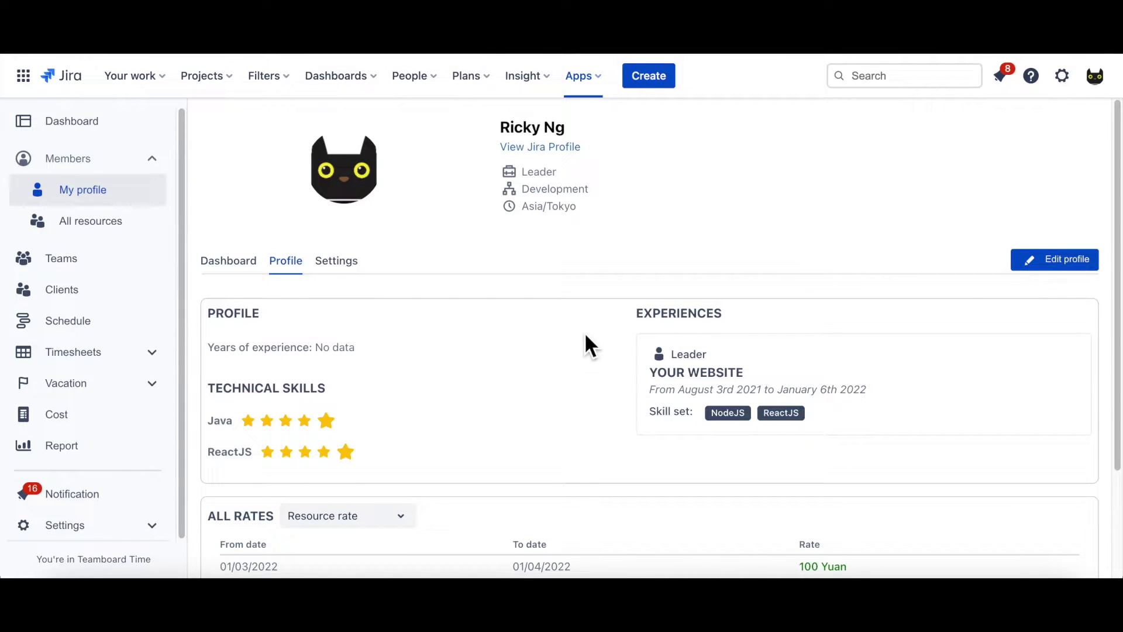
{"action": "left_click", "coordinate": [348, 270]}
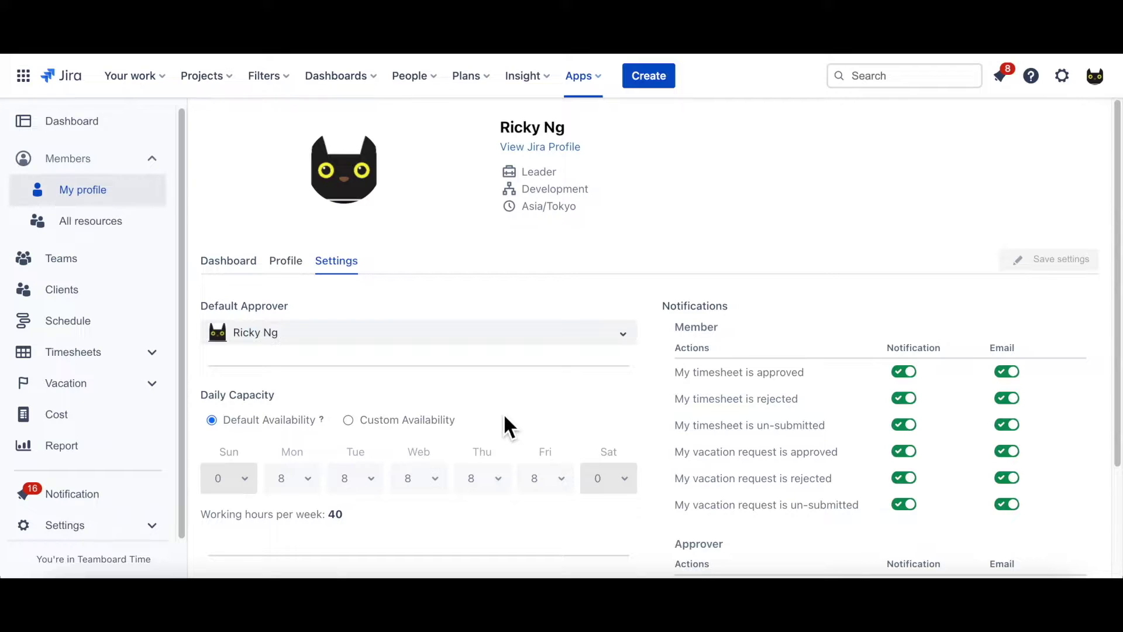
{"action": "left_click", "coordinate": [399, 427]}
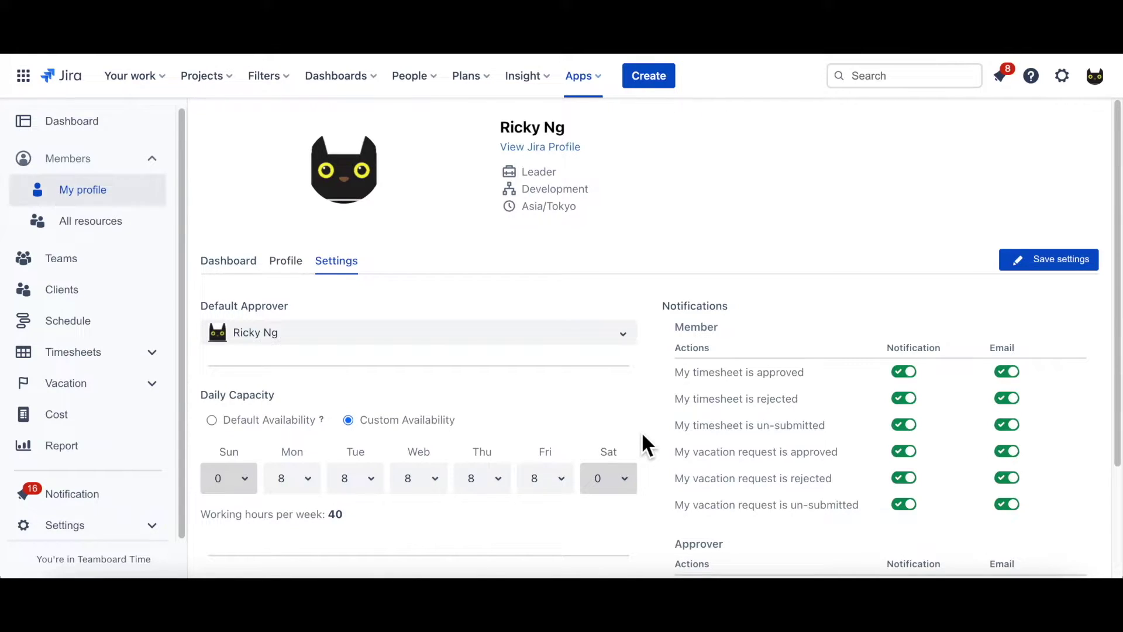
{"action": "scroll", "coordinate": [643, 434], "scroll_direction": "down", "scroll_amount": 3}
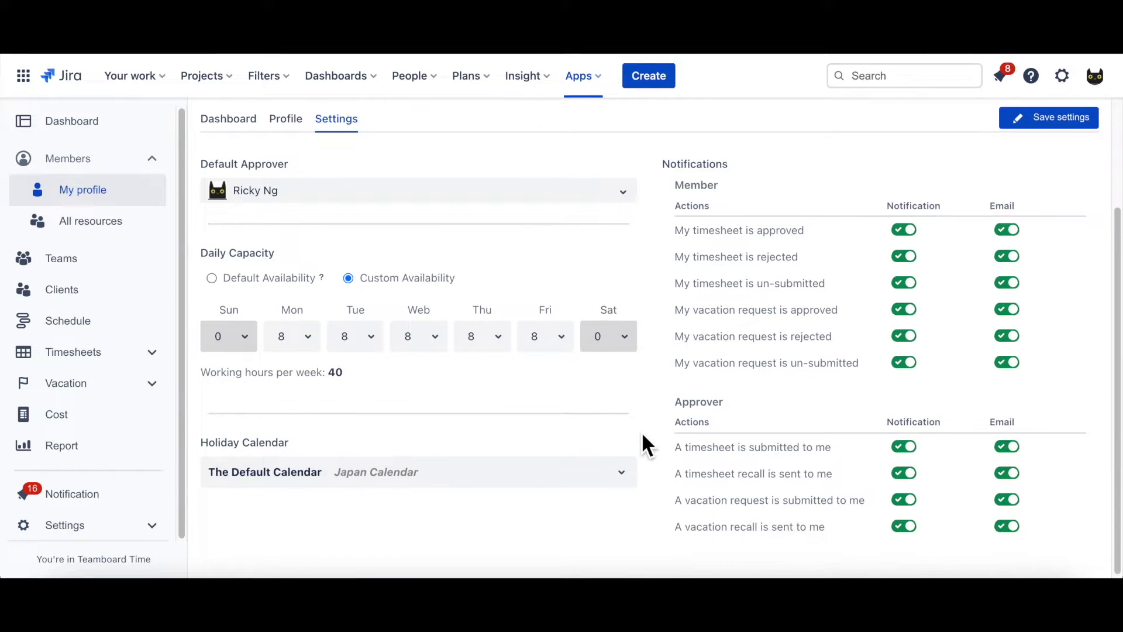
{"action": "left_click", "coordinate": [625, 481]}
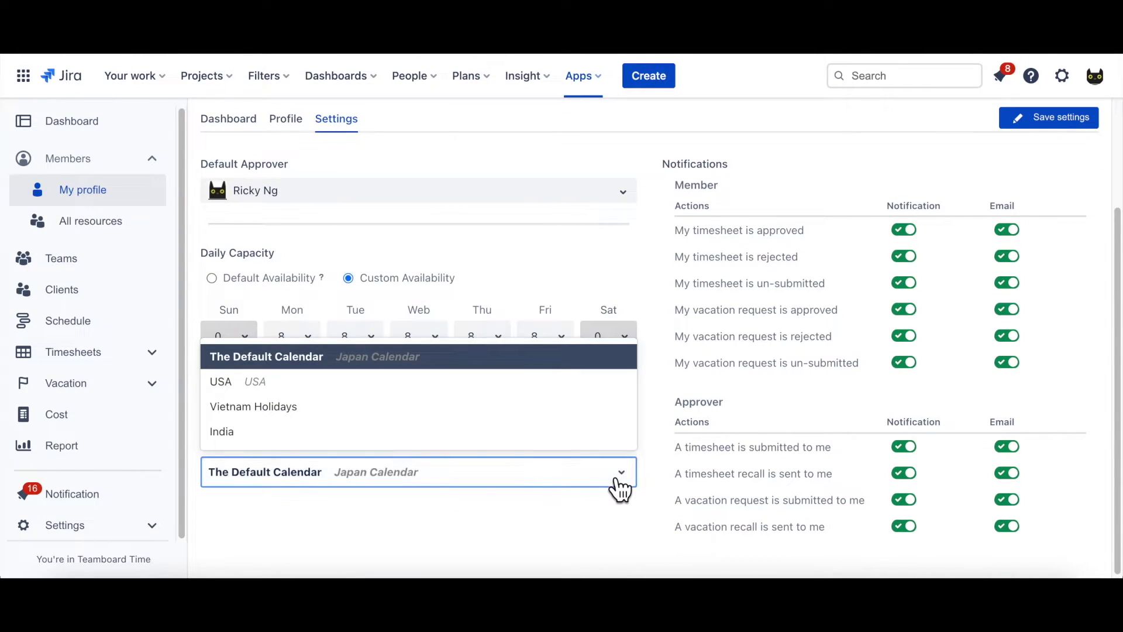
{"action": "left_click", "coordinate": [582, 382]}
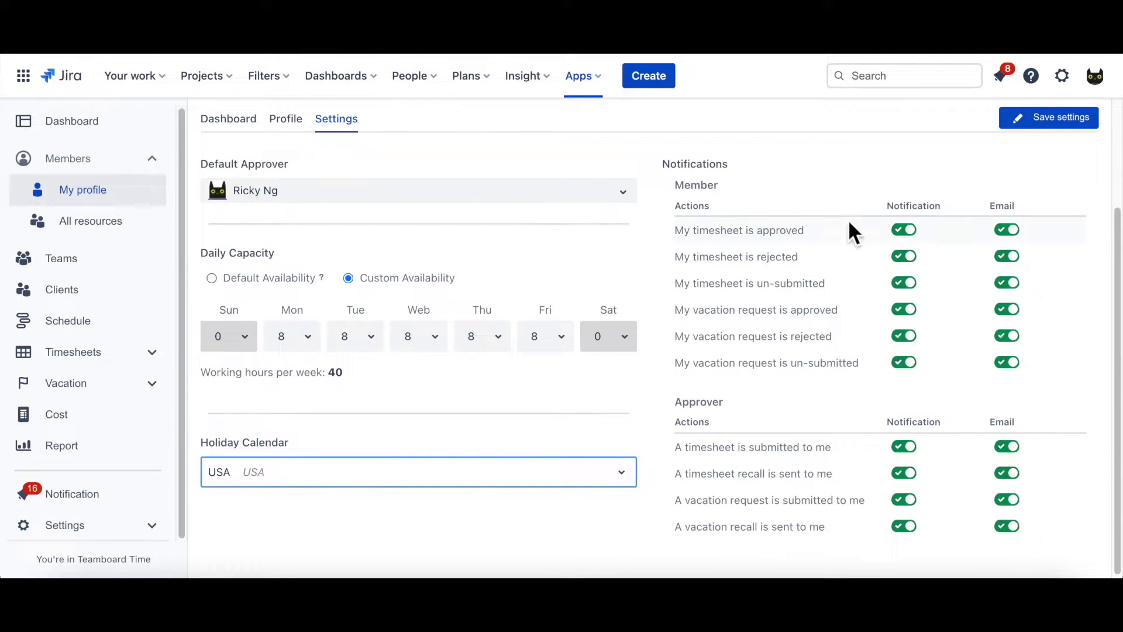
{"action": "left_click", "coordinate": [1050, 122]}
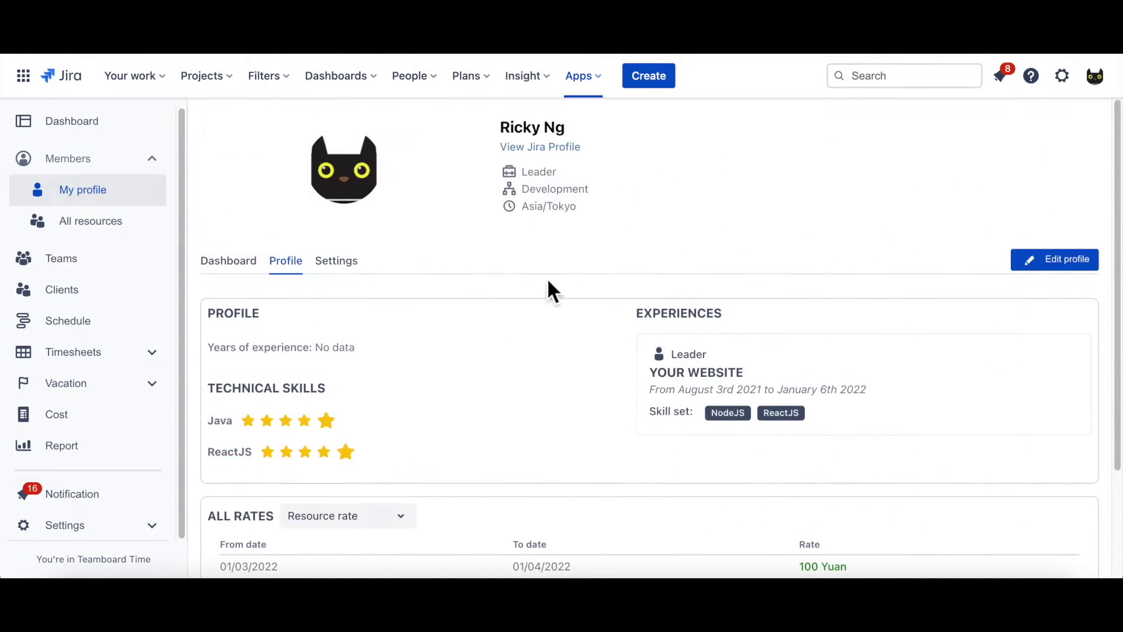
Step: Search the All resources directory by name, open a matching person's profile, then return
{"action": "left_click", "coordinate": [126, 233]}
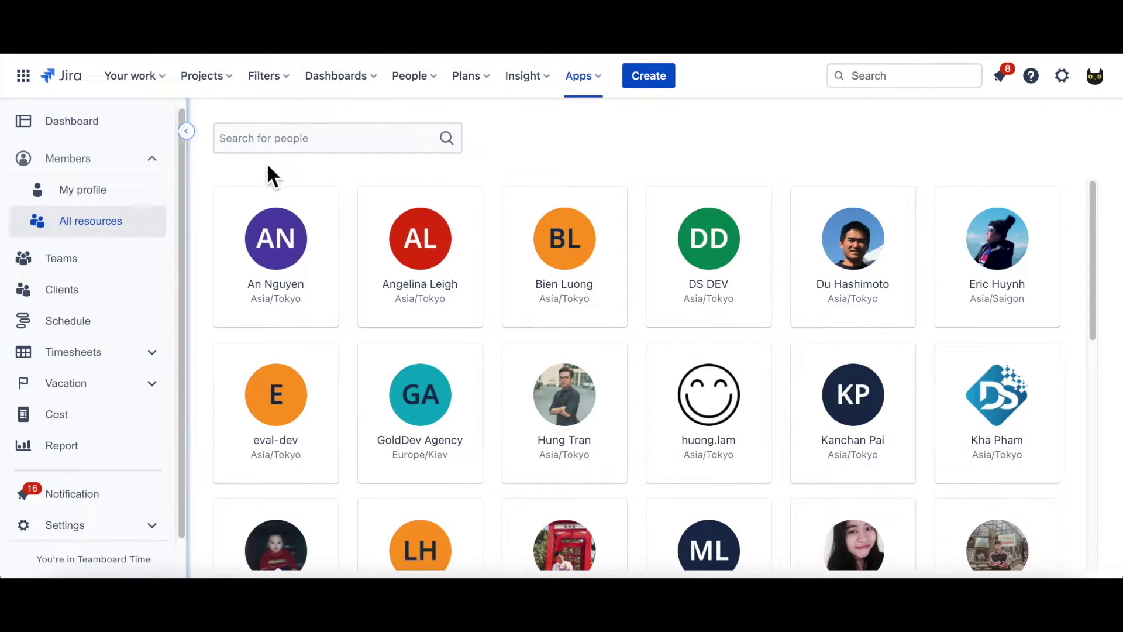
{"action": "left_click", "coordinate": [306, 145]}
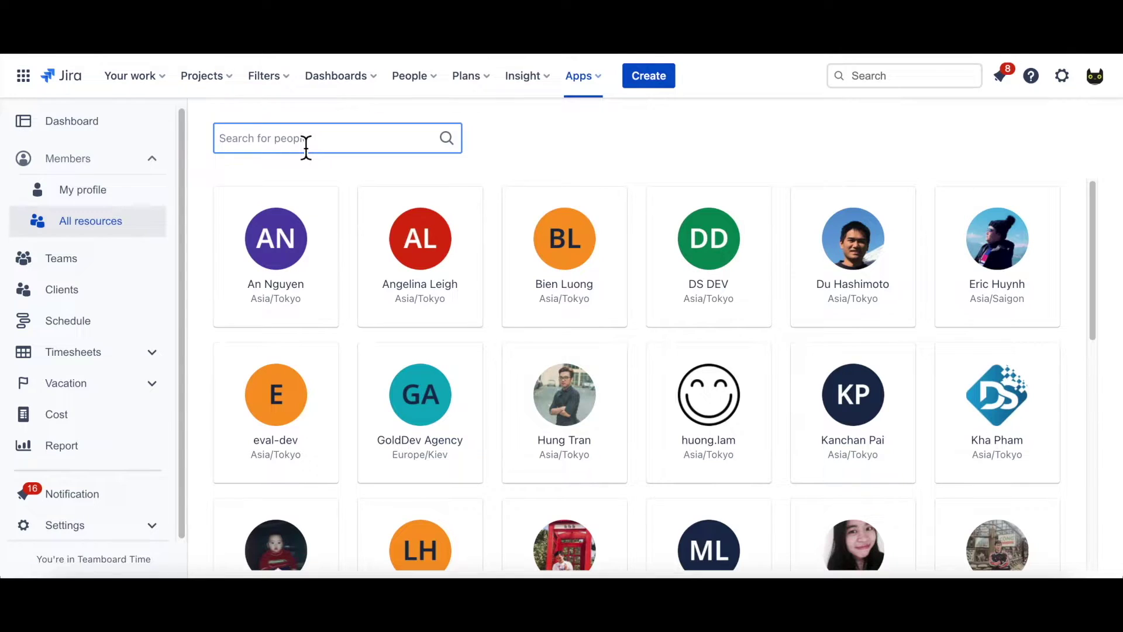
{"action": "type", "text": "ricky"}
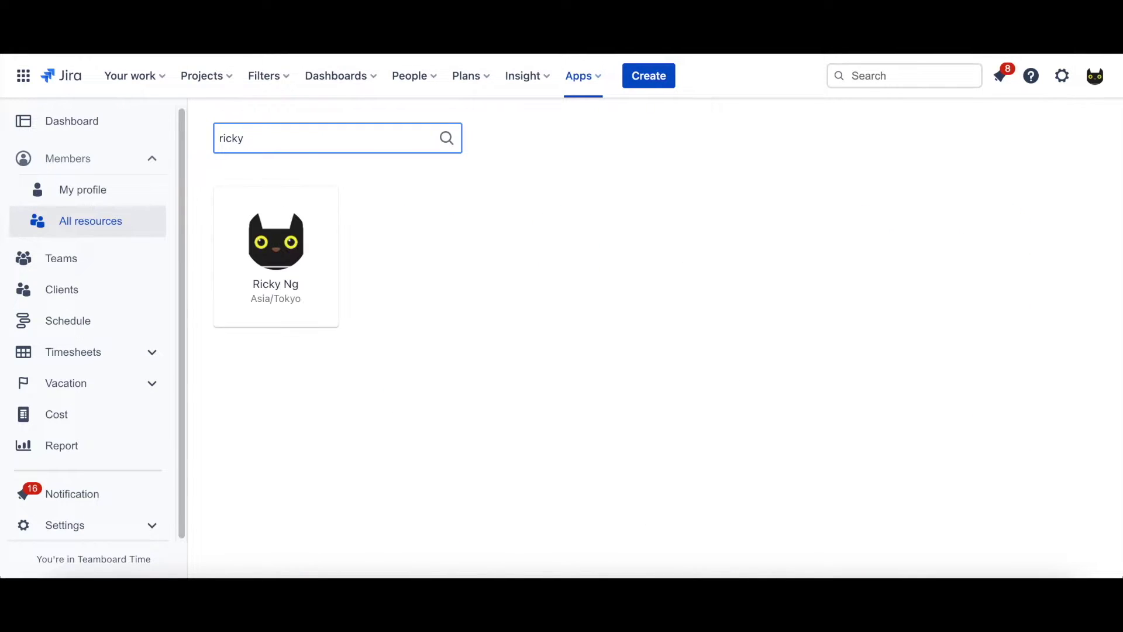
{"action": "left_click", "coordinate": [302, 232]}
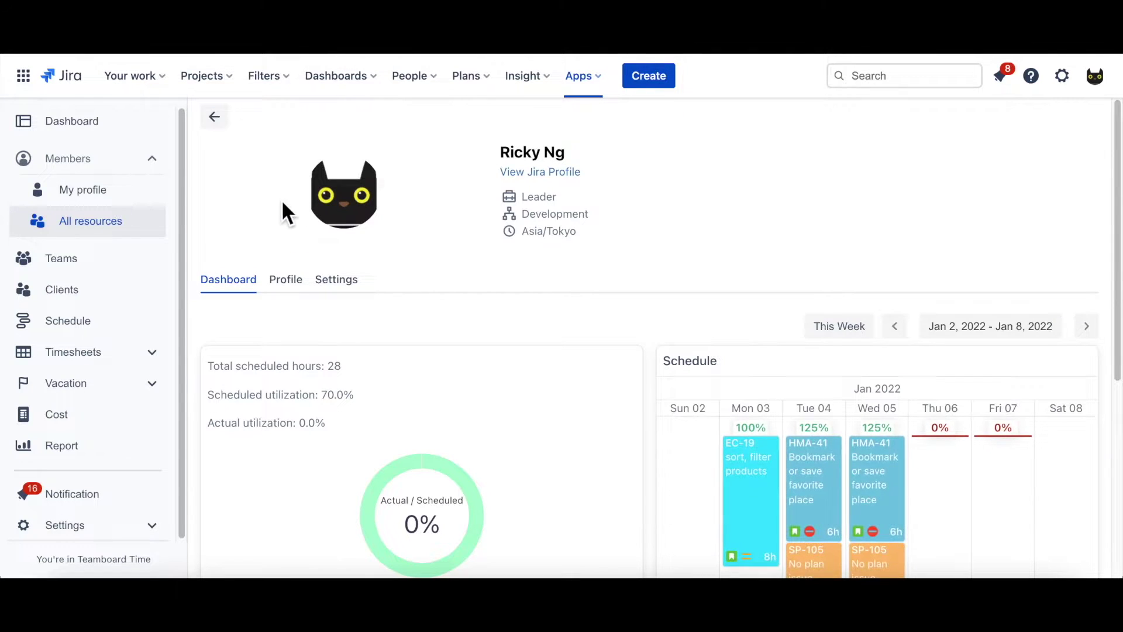
{"action": "left_click", "coordinate": [215, 117]}
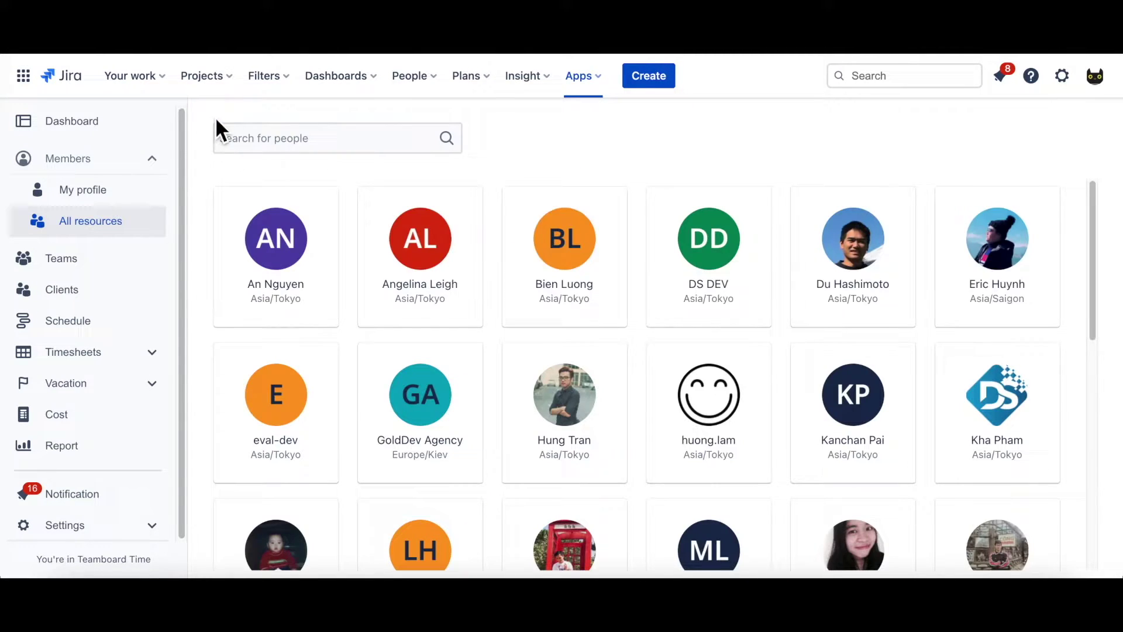
Step: Search the directory again by name and open the IT support leader's profile dashboard
{"action": "left_click", "coordinate": [257, 145]}
{"action": "type", "text": "mike l"}
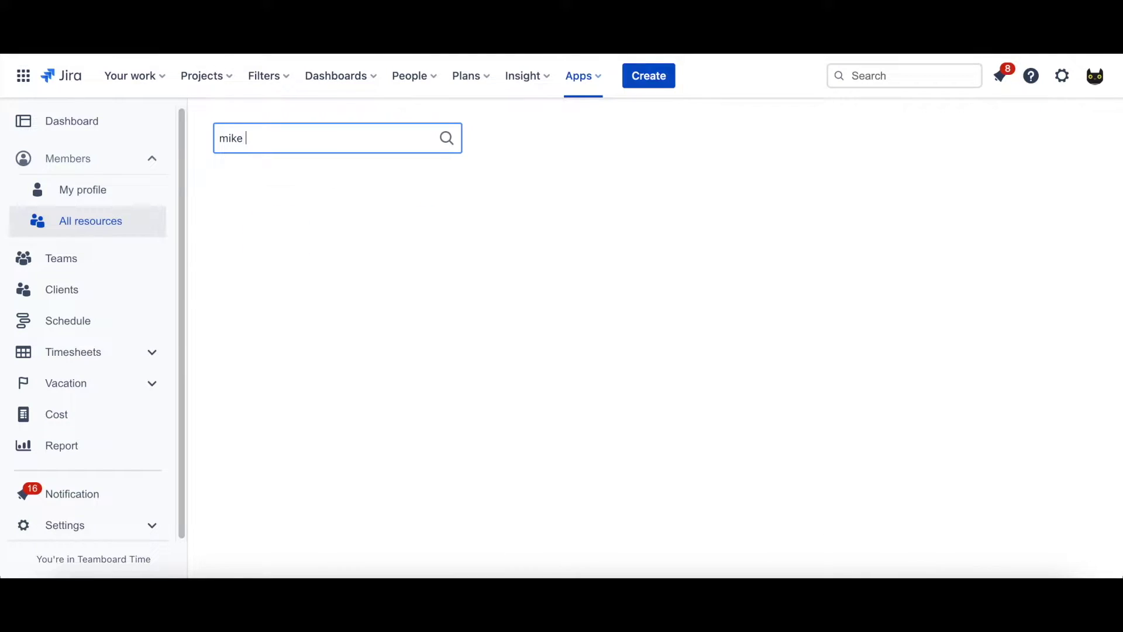
{"action": "left_click", "coordinate": [287, 235]}
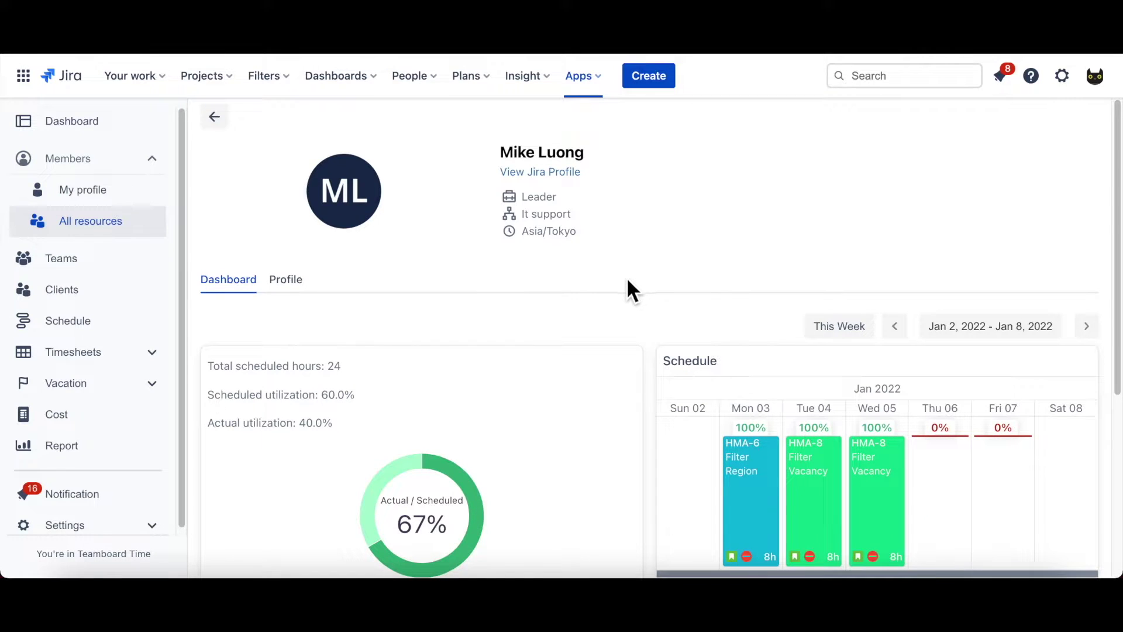
{"action": "left_click", "coordinate": [155, 279]}
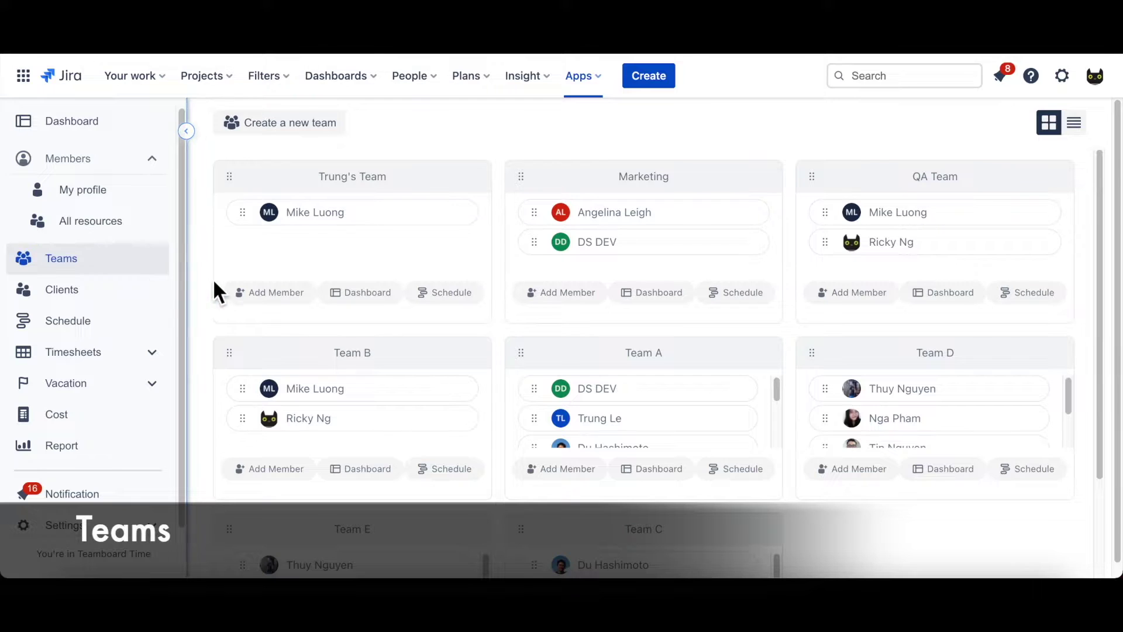
Step: Add a user found by name search to the first team
{"action": "left_click", "coordinate": [274, 294]}
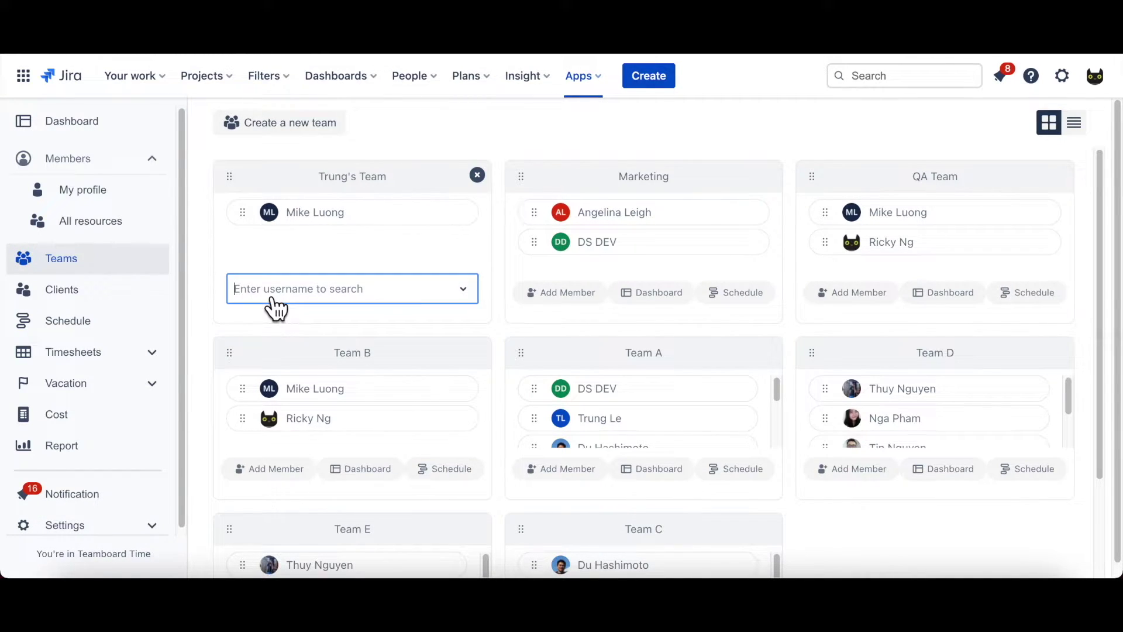
{"action": "type", "text": "Trung"}
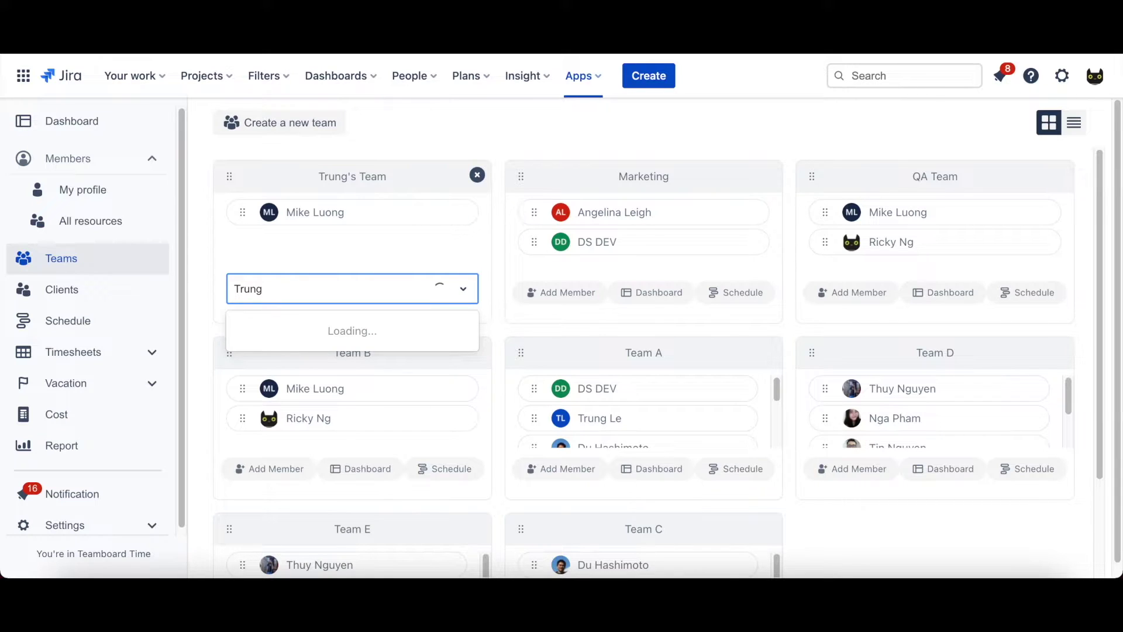
{"action": "left_click", "coordinate": [293, 331]}
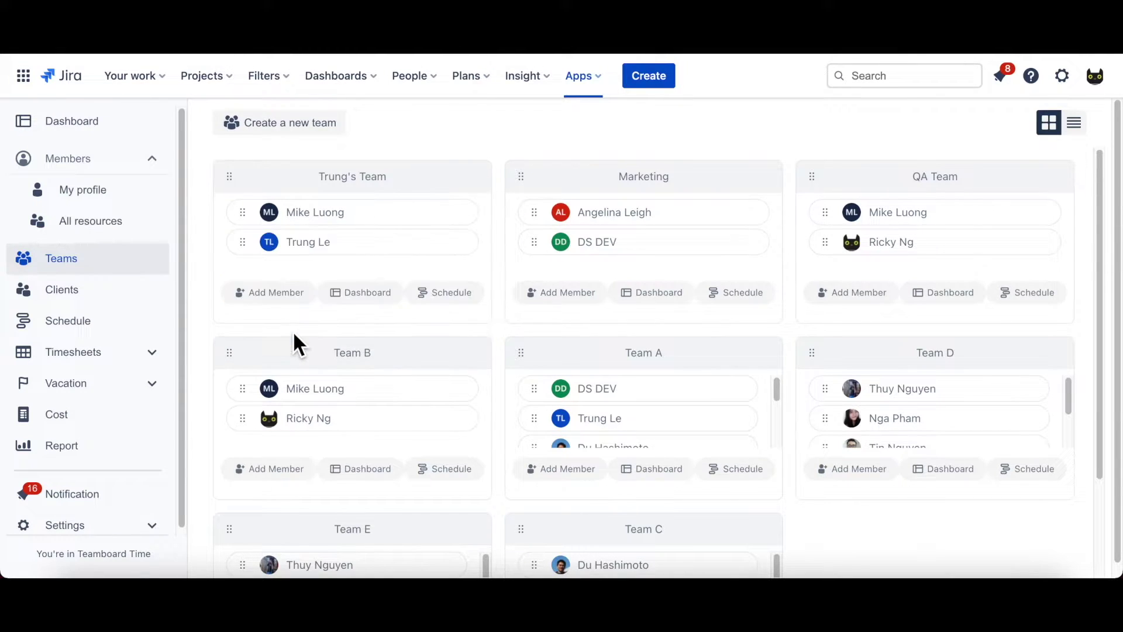
Step: Delete one member from the first team so only one remains
{"action": "mouse_move", "coordinate": [316, 251]}
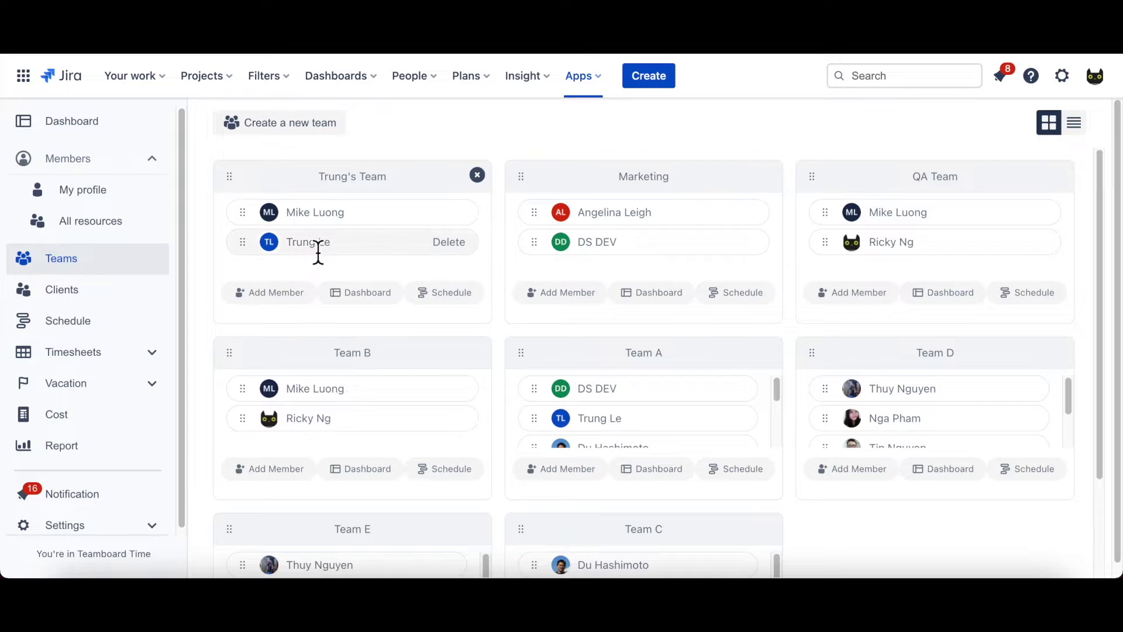
{"action": "left_click", "coordinate": [449, 242]}
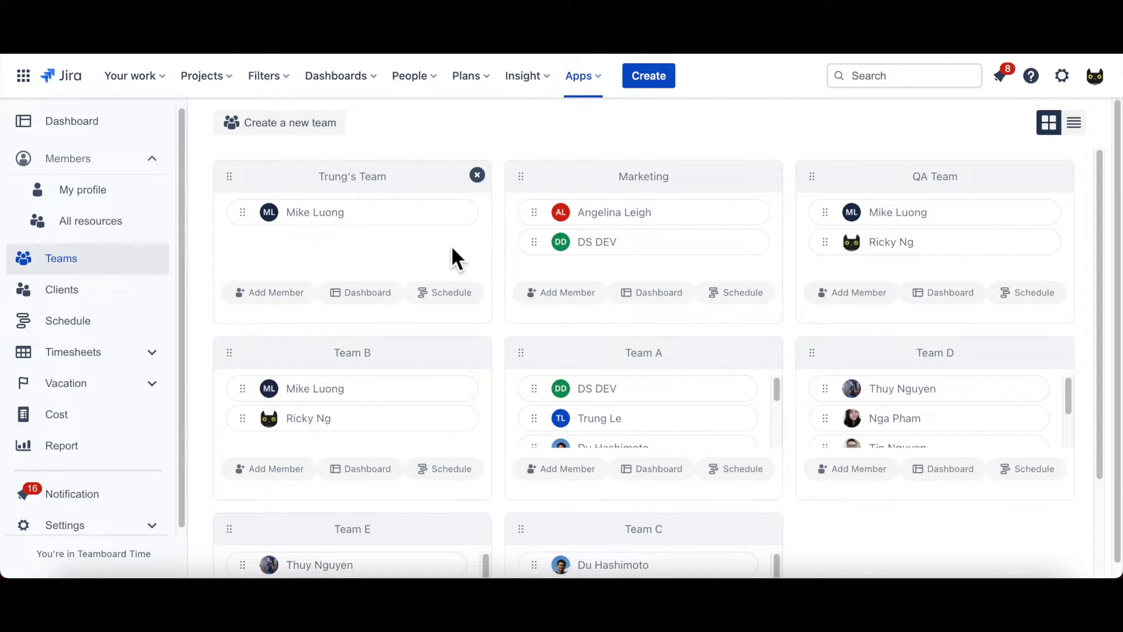
{"action": "left_click", "coordinate": [312, 124]}
Step: Name the new team 'Demo Team'
{"action": "left_click", "coordinate": [317, 177]}
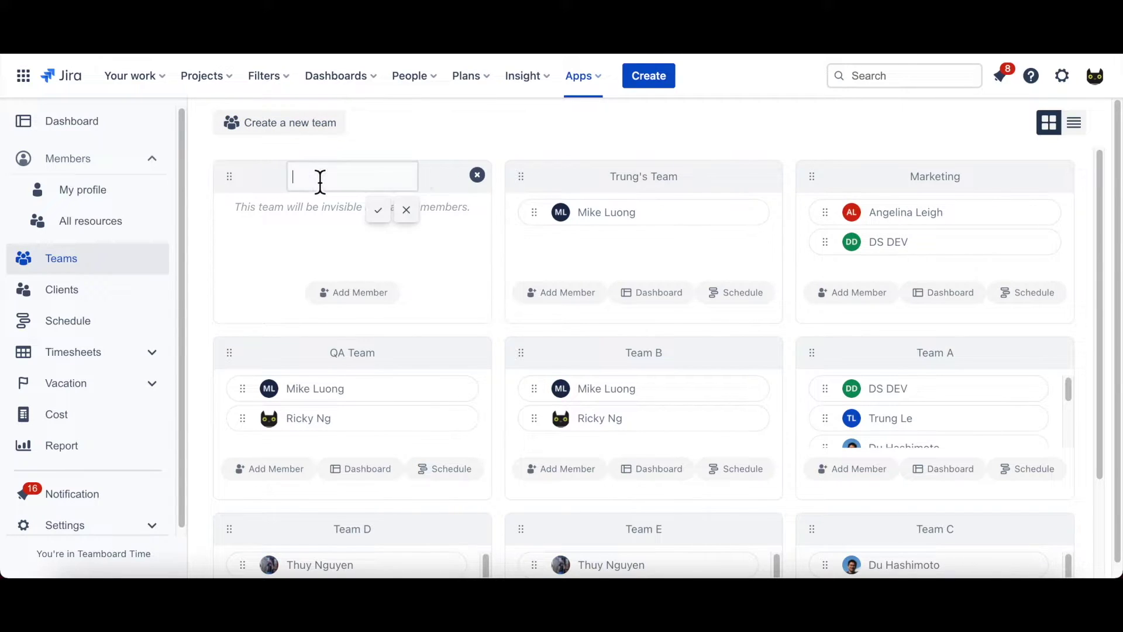
{"action": "type", "text": "Demo "}
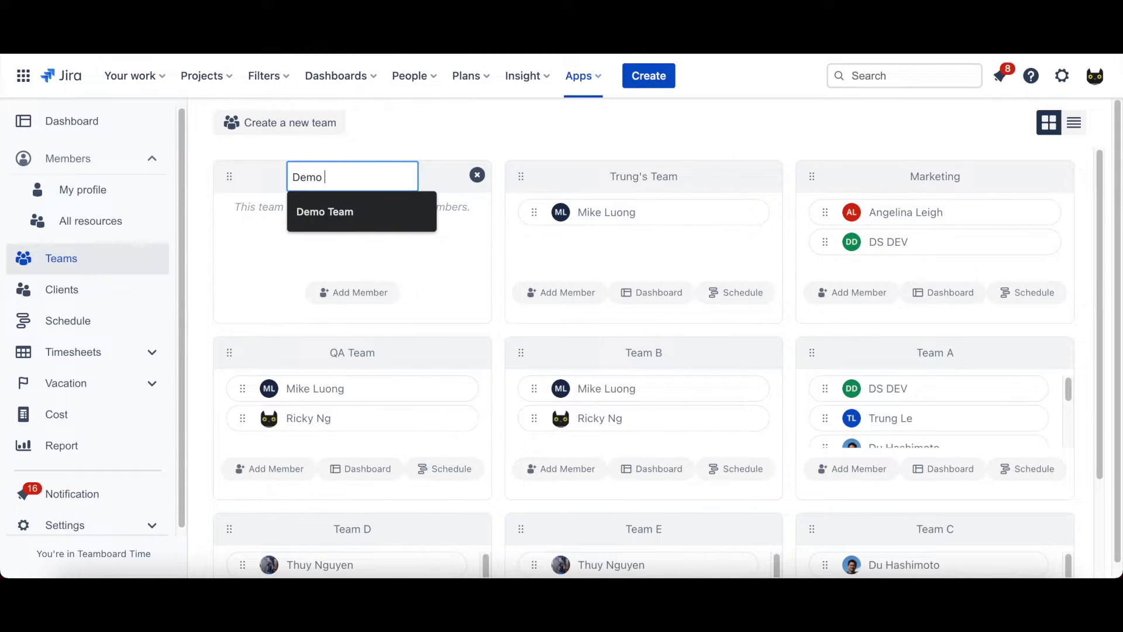
{"action": "type", "text": "Team"}
{"action": "key", "text": "Return"}
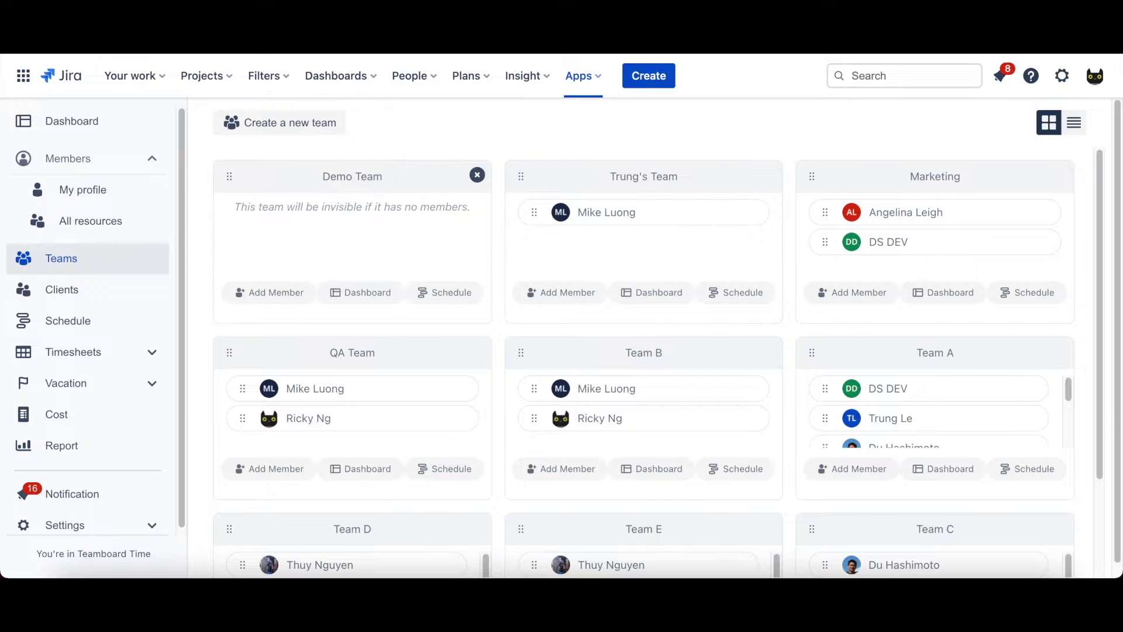
Step: Add two members to Demo Team using the user search
{"action": "left_click", "coordinate": [291, 294]}
{"action": "type", "text": "Mike luong"}
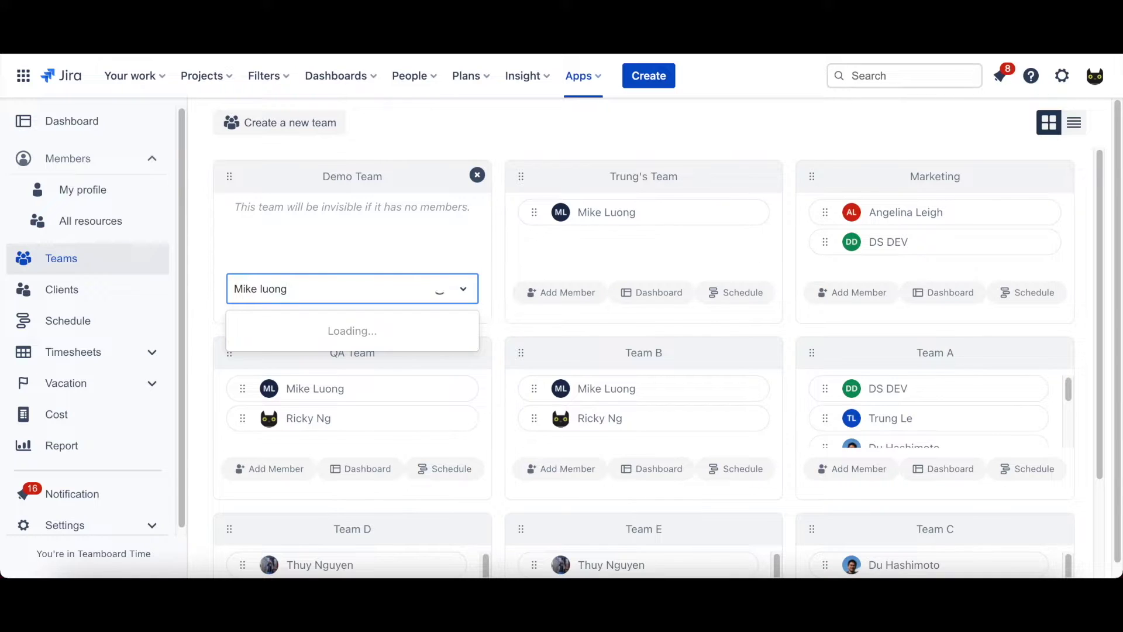
{"action": "left_click", "coordinate": [292, 327]}
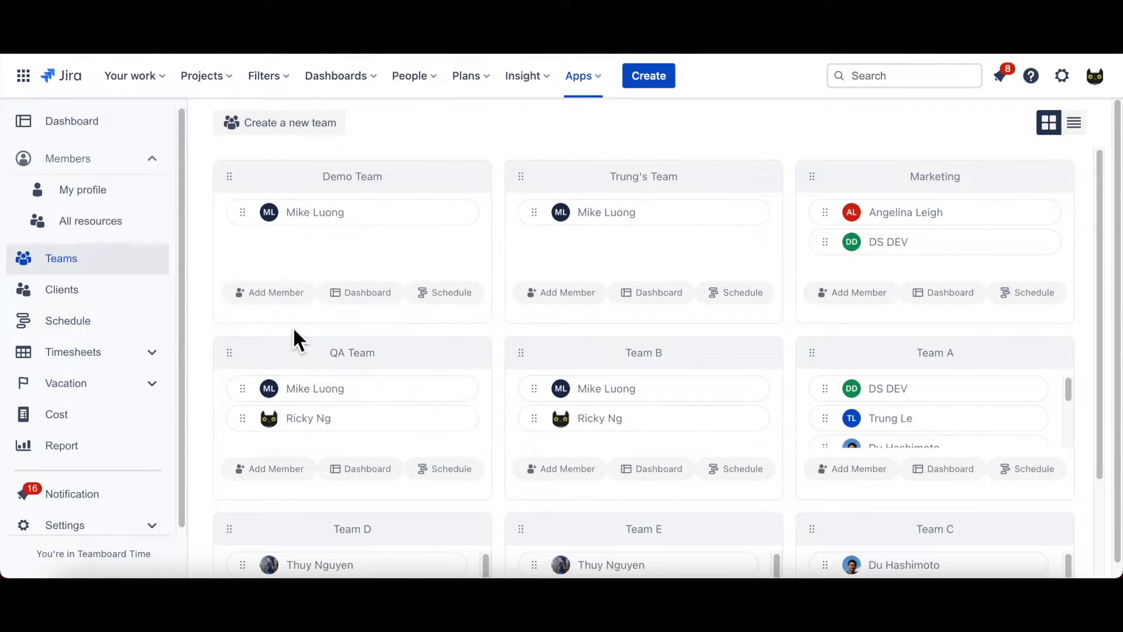
{"action": "left_click", "coordinate": [294, 303]}
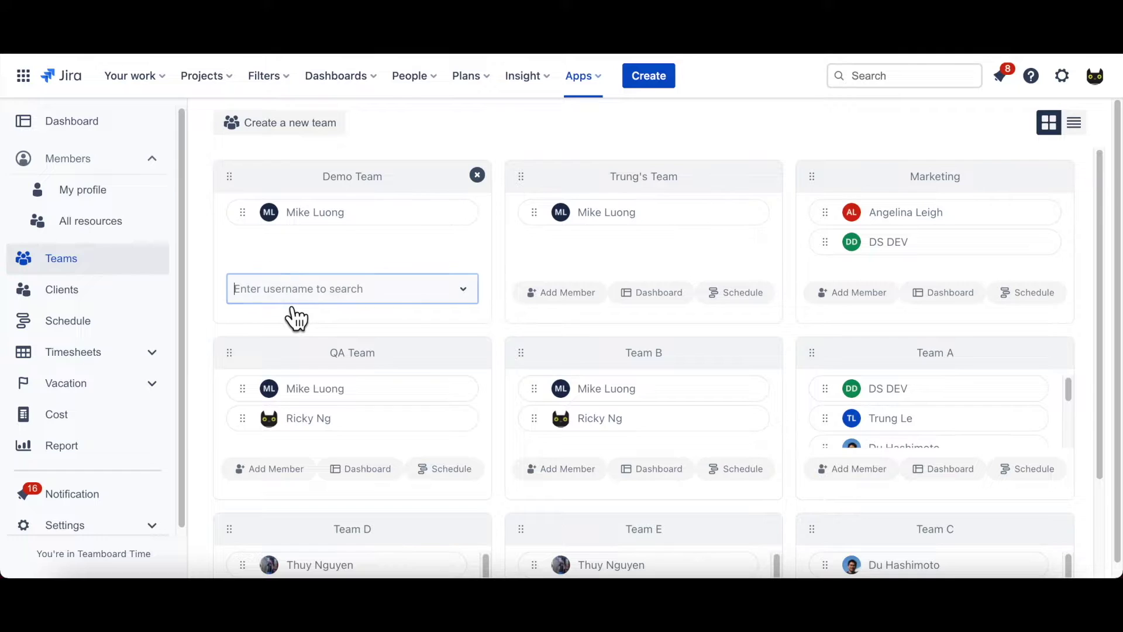
{"action": "type", "text": "Ricky"}
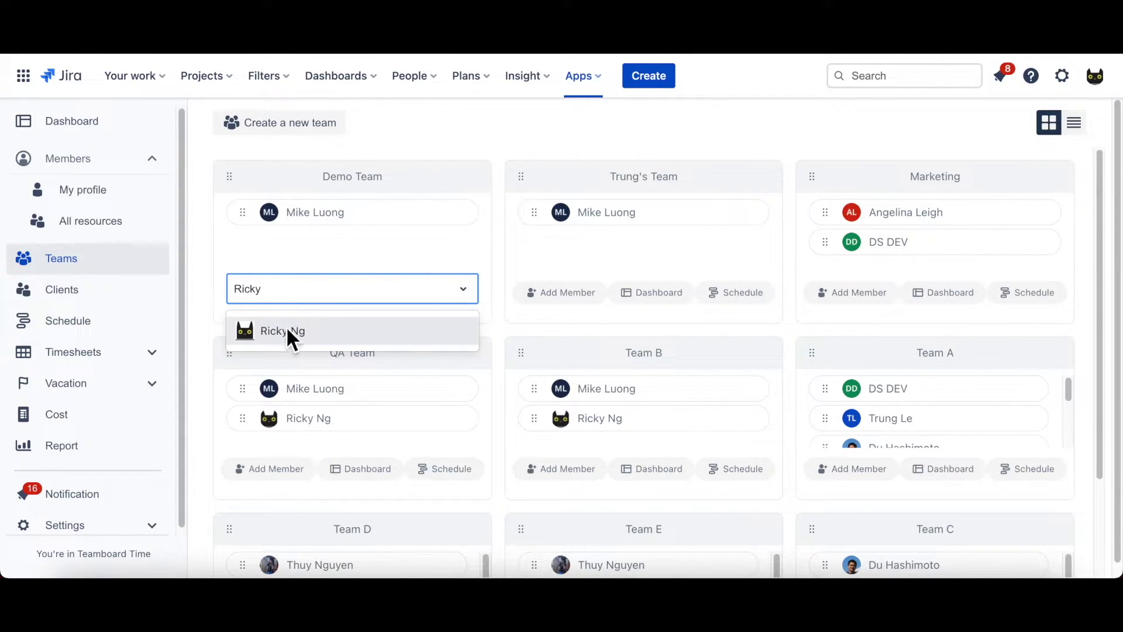
{"action": "left_click", "coordinate": [285, 331]}
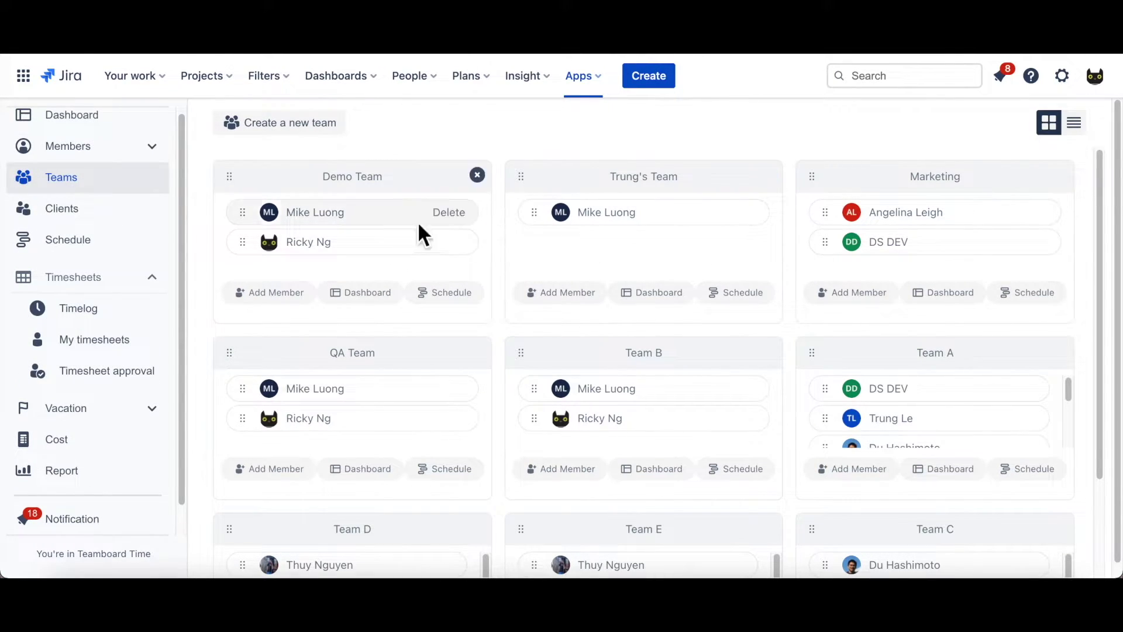
Step: Start a new client named Demo Client from the Clients list
{"action": "left_click", "coordinate": [117, 229]}
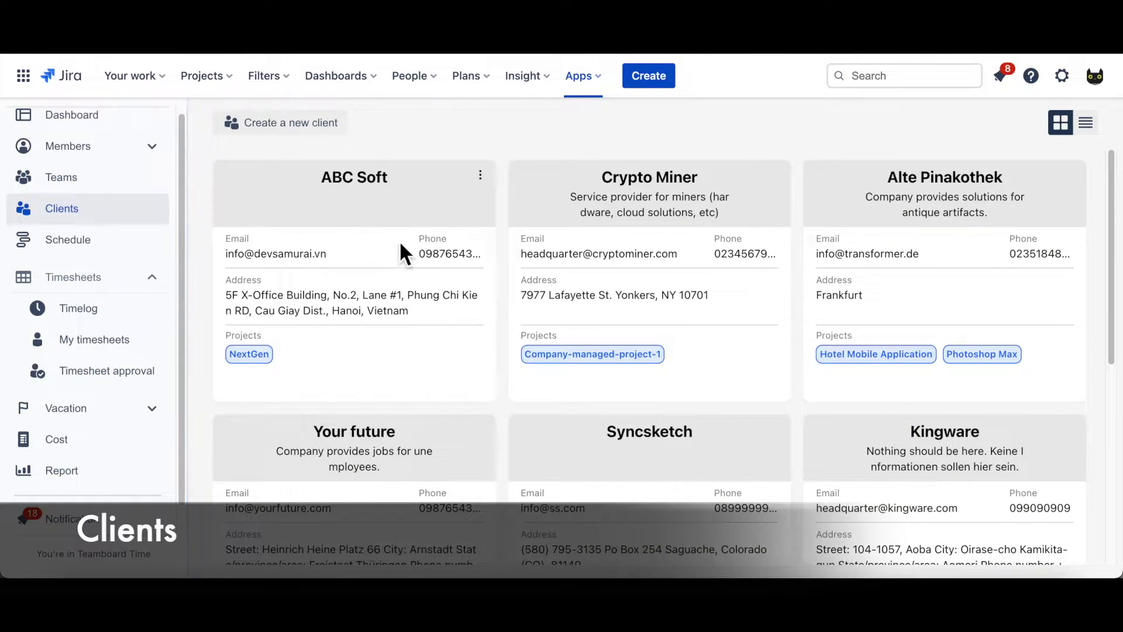
{"action": "mouse_move", "coordinate": [512, 269]}
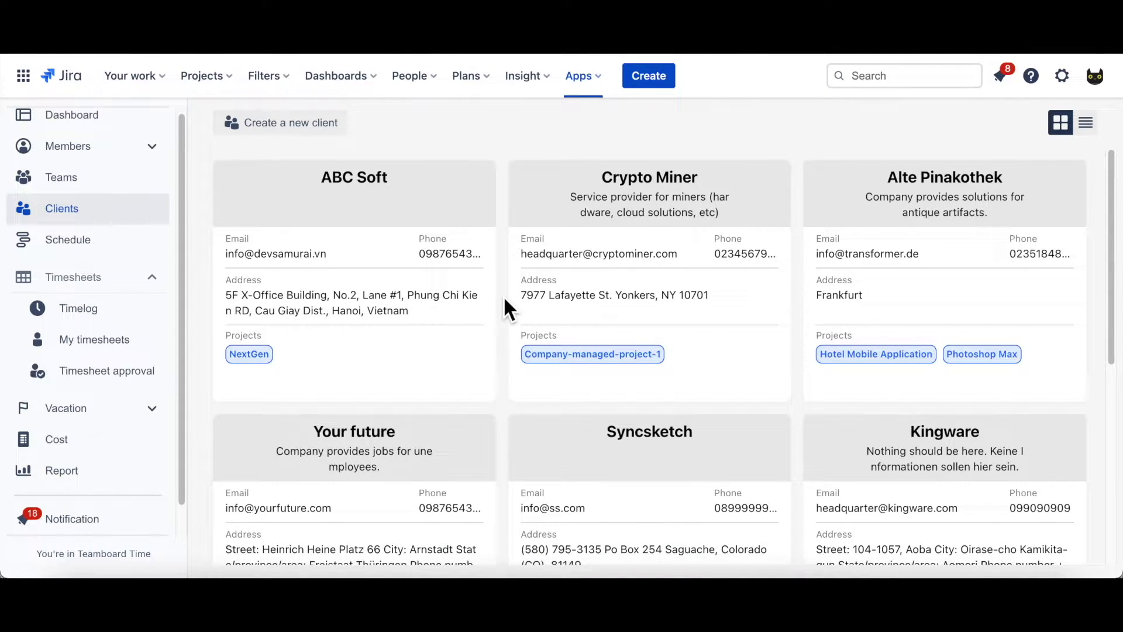
{"action": "left_click", "coordinate": [288, 125]}
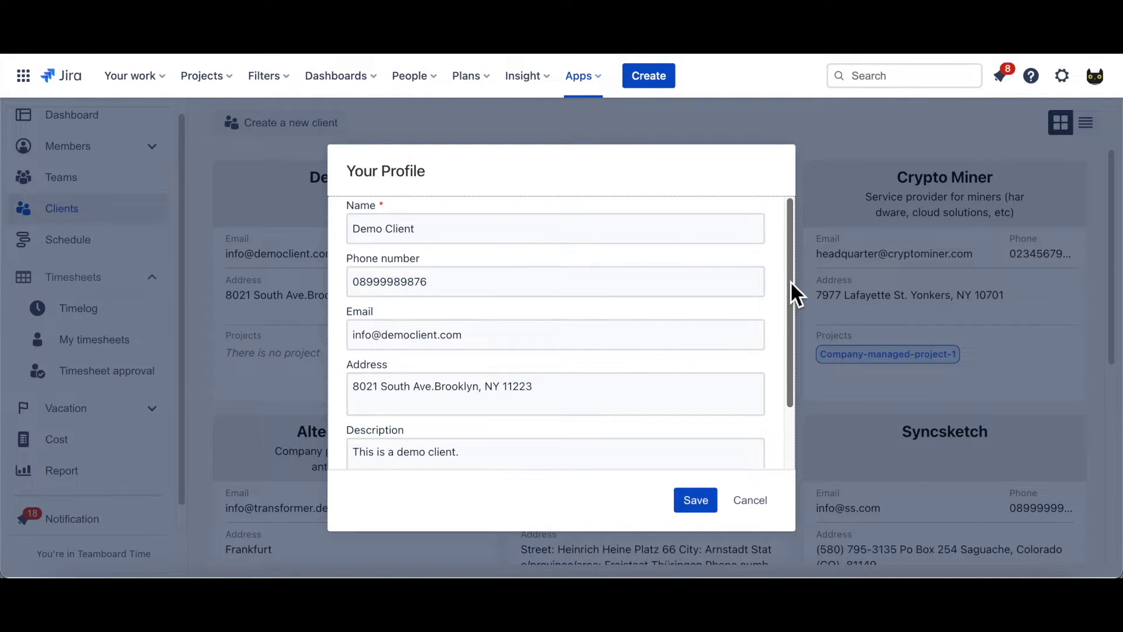
{"action": "left_click_drag", "start_coordinate": [791, 281], "coordinate": [785, 364]}
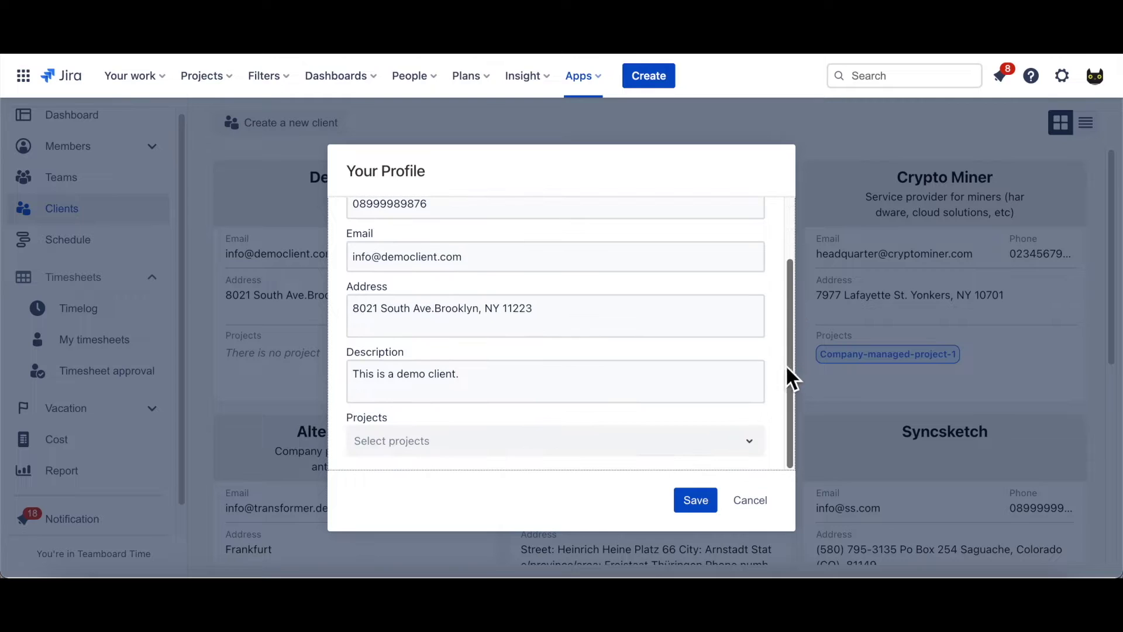
Step: Link the Hotel Mobile Application and Photoshop Max projects to Demo Client and save it
{"action": "left_click", "coordinate": [484, 451]}
{"action": "type", "text": "Hotel"}
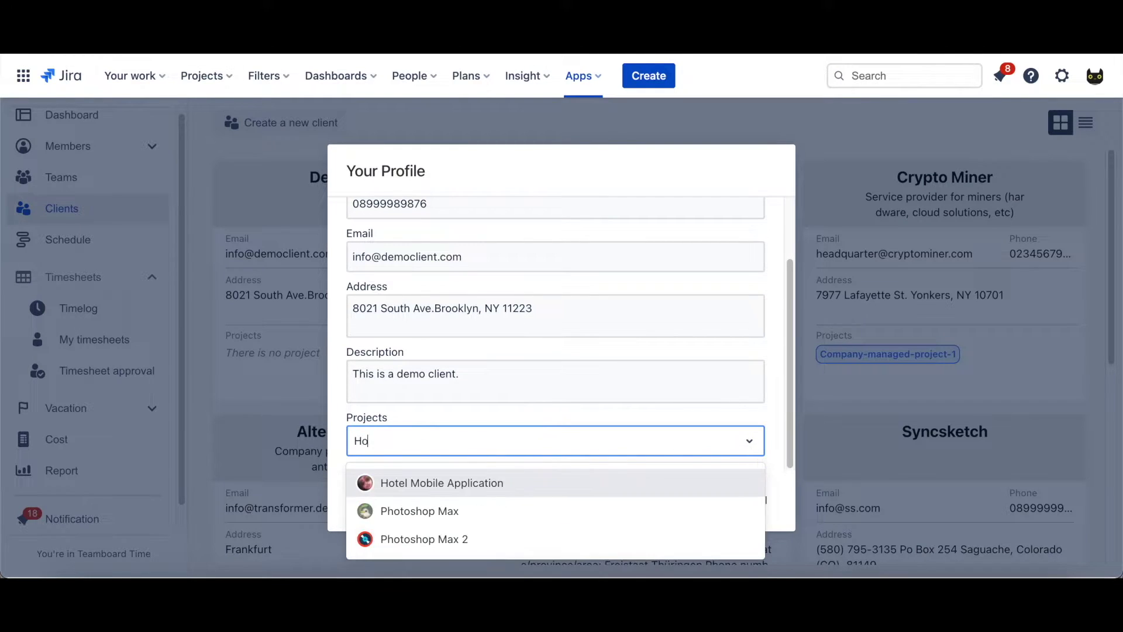
{"action": "left_click", "coordinate": [445, 481]}
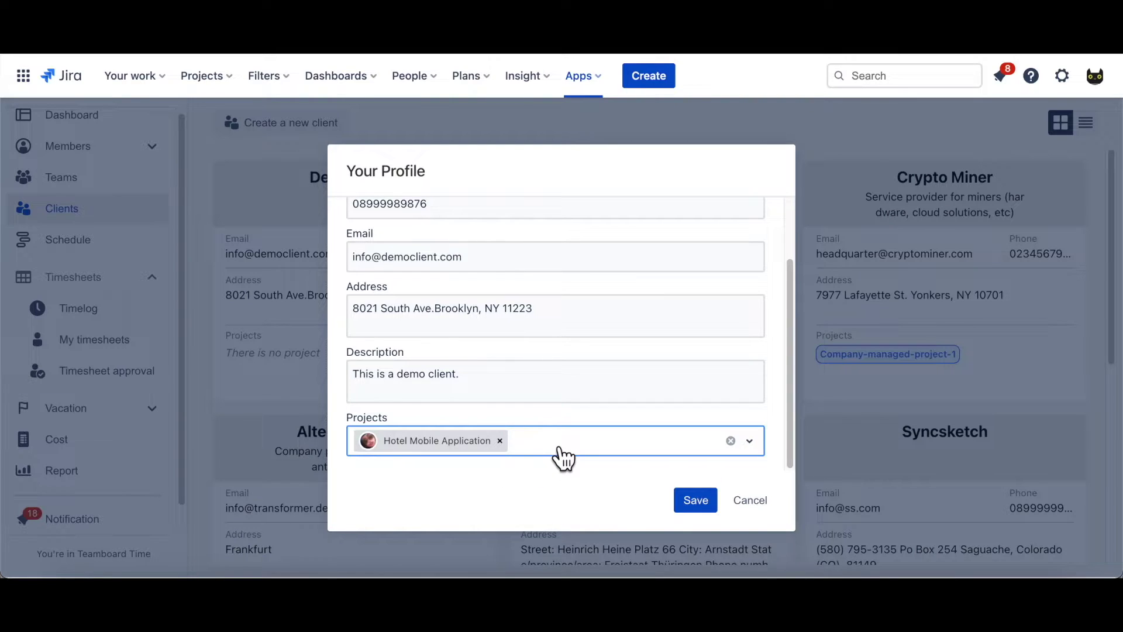
{"action": "type", "text": "pho"}
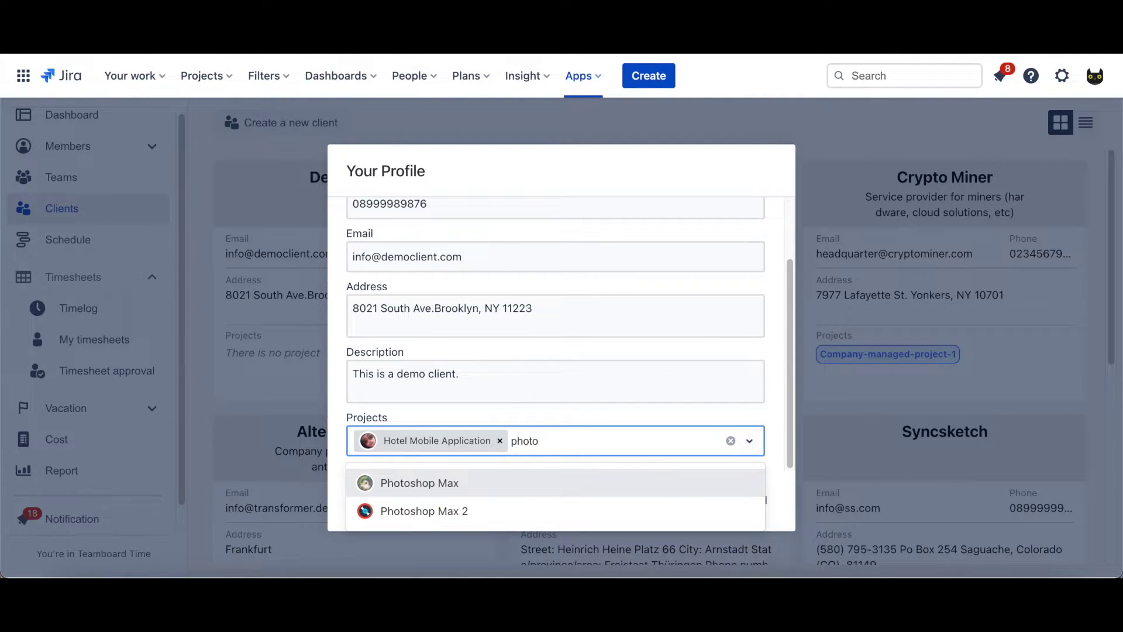
{"action": "type", "text": "to"}
{"action": "left_click", "coordinate": [527, 489]}
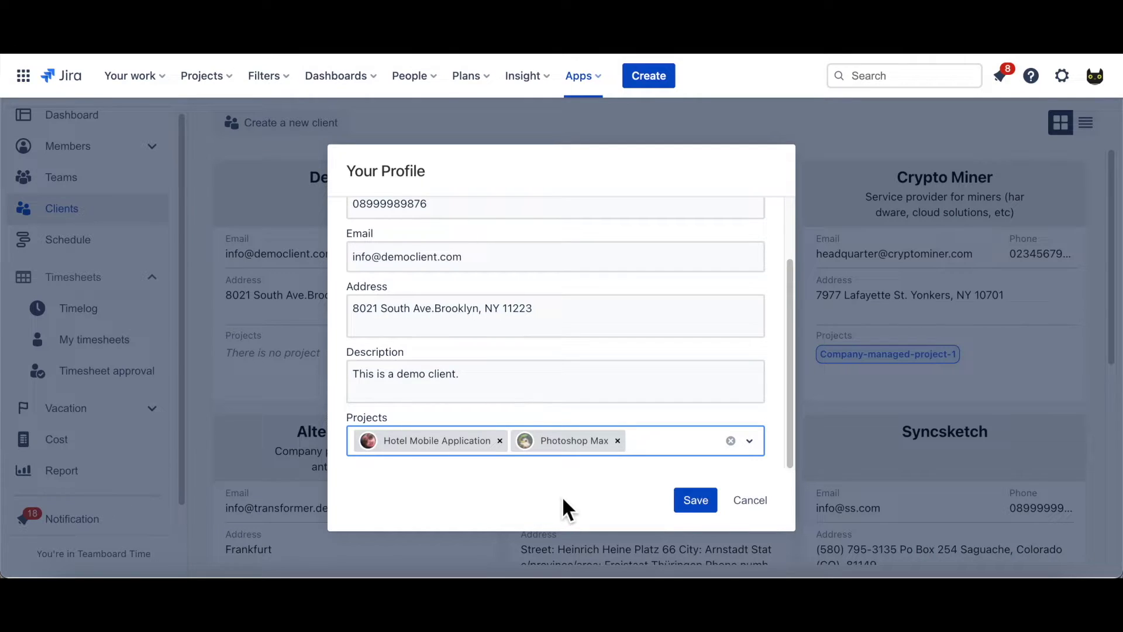
{"action": "left_click", "coordinate": [696, 501]}
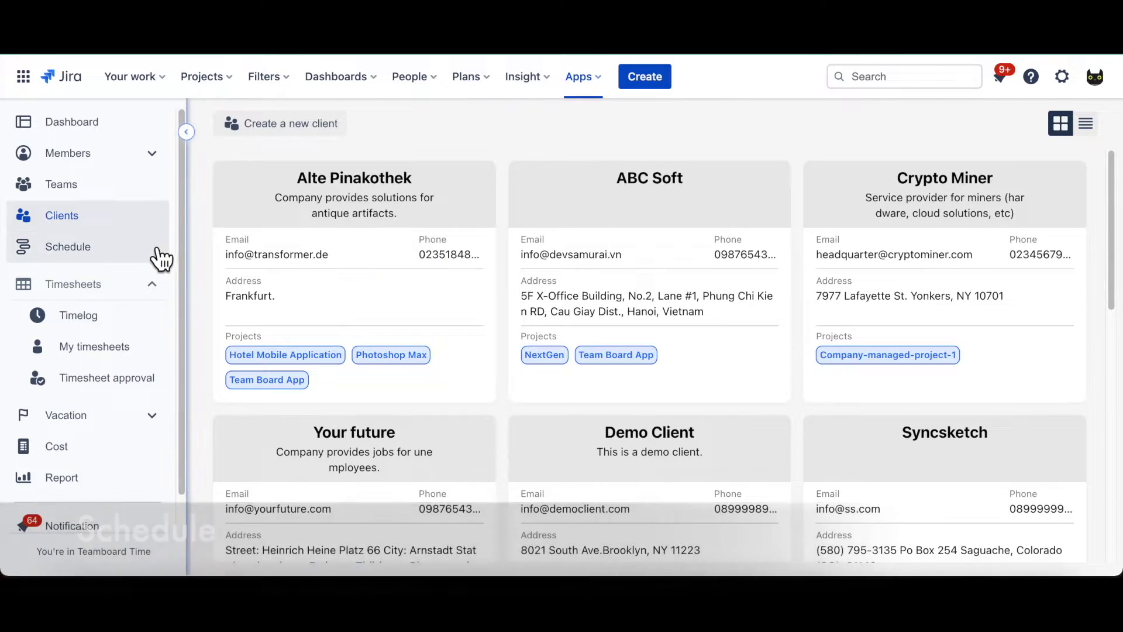
{"action": "left_click", "coordinate": [155, 254]}
Step: Show Demo Team's schedule in the Individual member view
{"action": "mouse_move", "coordinate": [281, 201]}
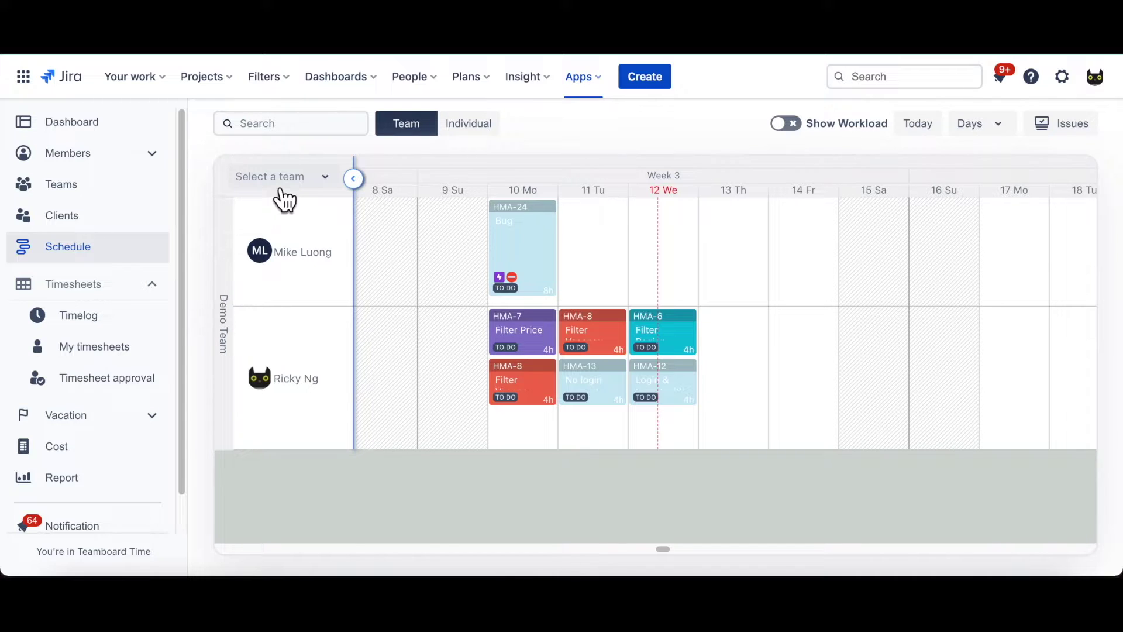
{"action": "left_click", "coordinate": [285, 187]}
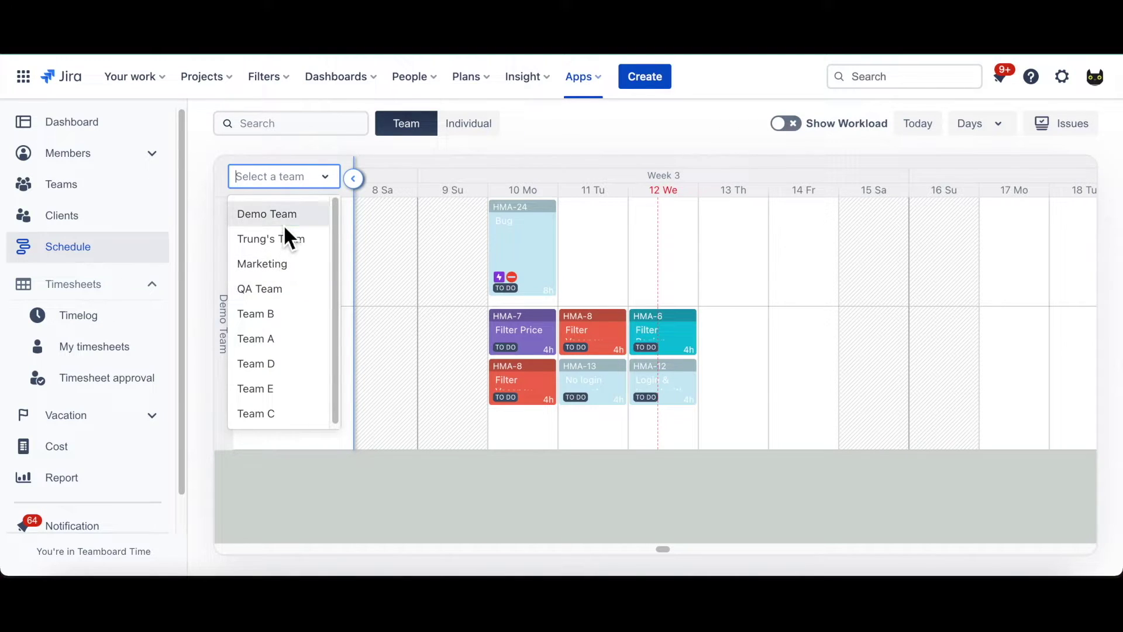
{"action": "left_click", "coordinate": [284, 222]}
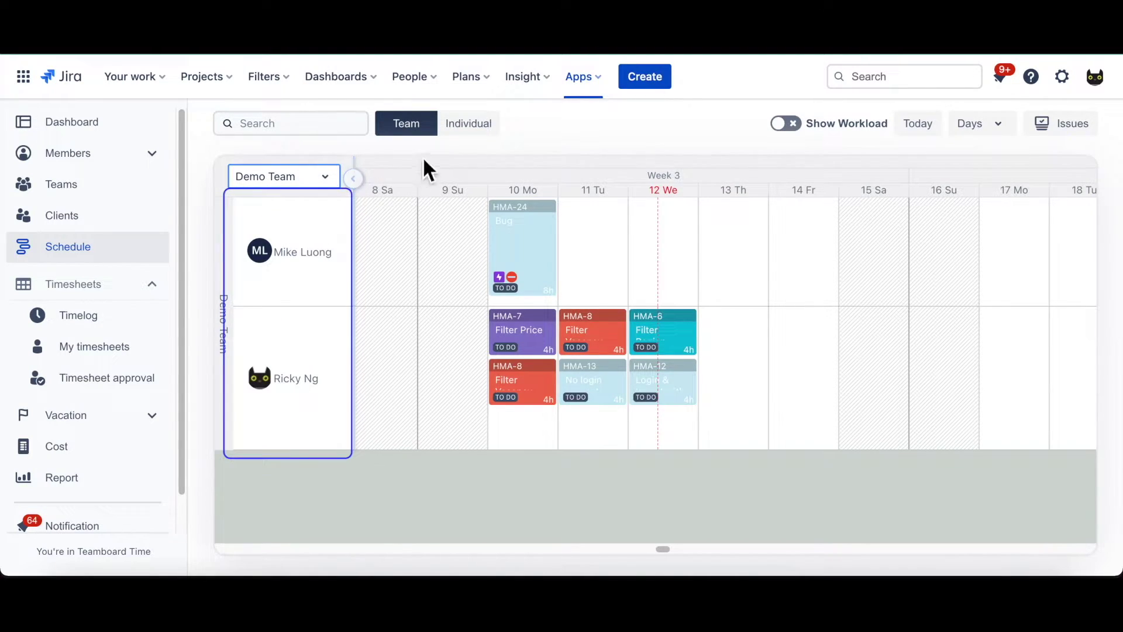
{"action": "left_click", "coordinate": [490, 129]}
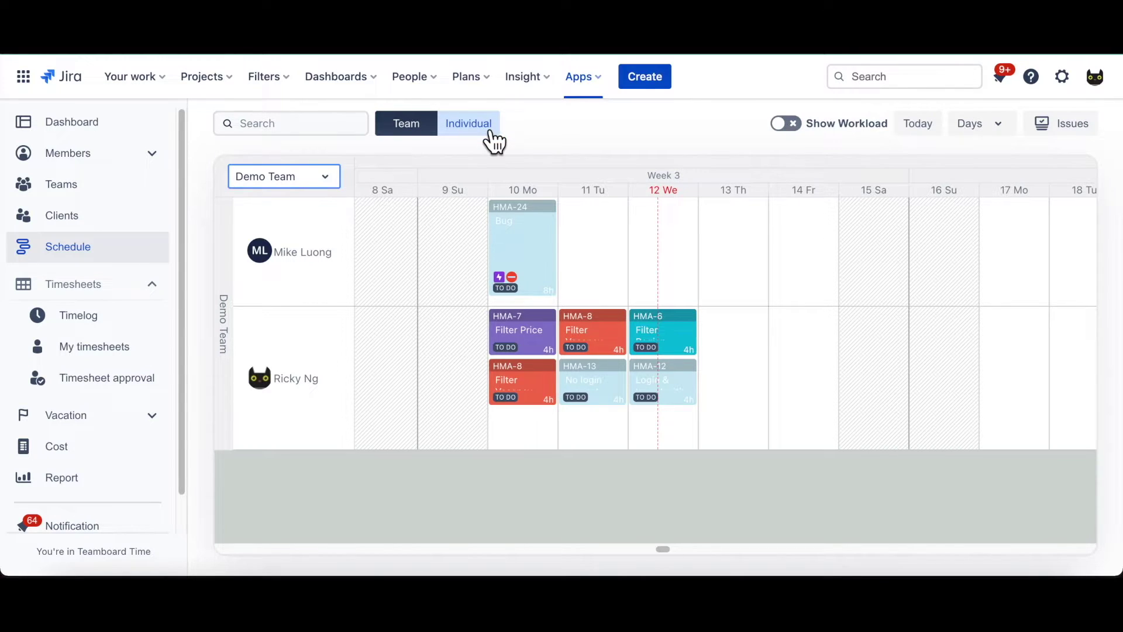
{"action": "left_click", "coordinate": [490, 131]}
Step: Turn on Show Workload and try the Weeks scale before returning to Days
{"action": "left_click", "coordinate": [795, 130]}
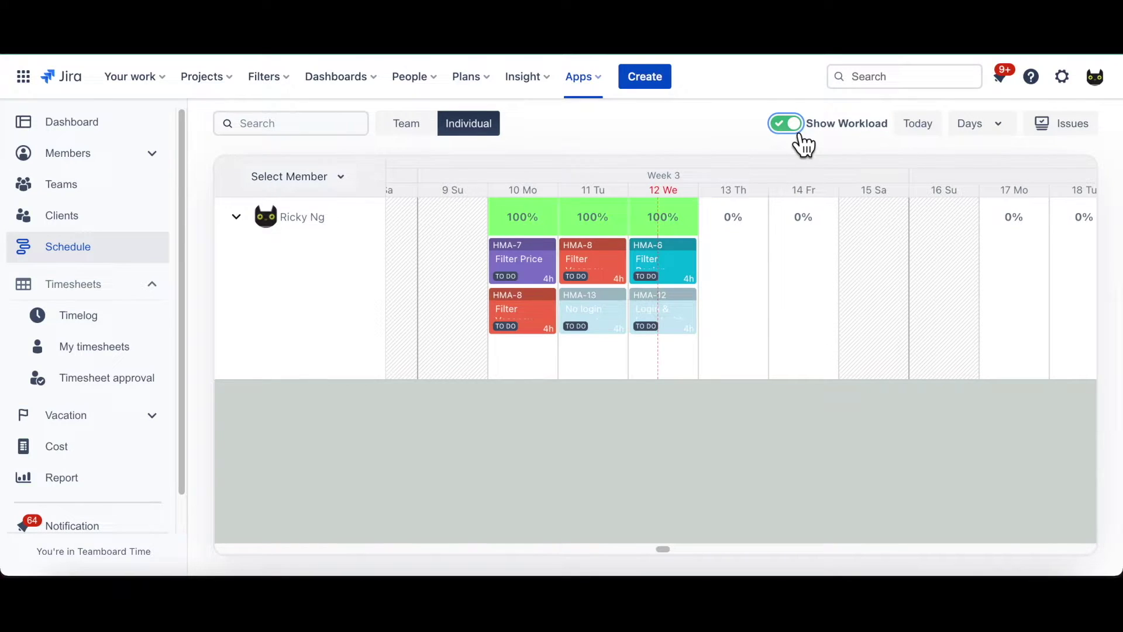
{"action": "left_click", "coordinate": [978, 137]}
{"action": "left_click", "coordinate": [982, 185]}
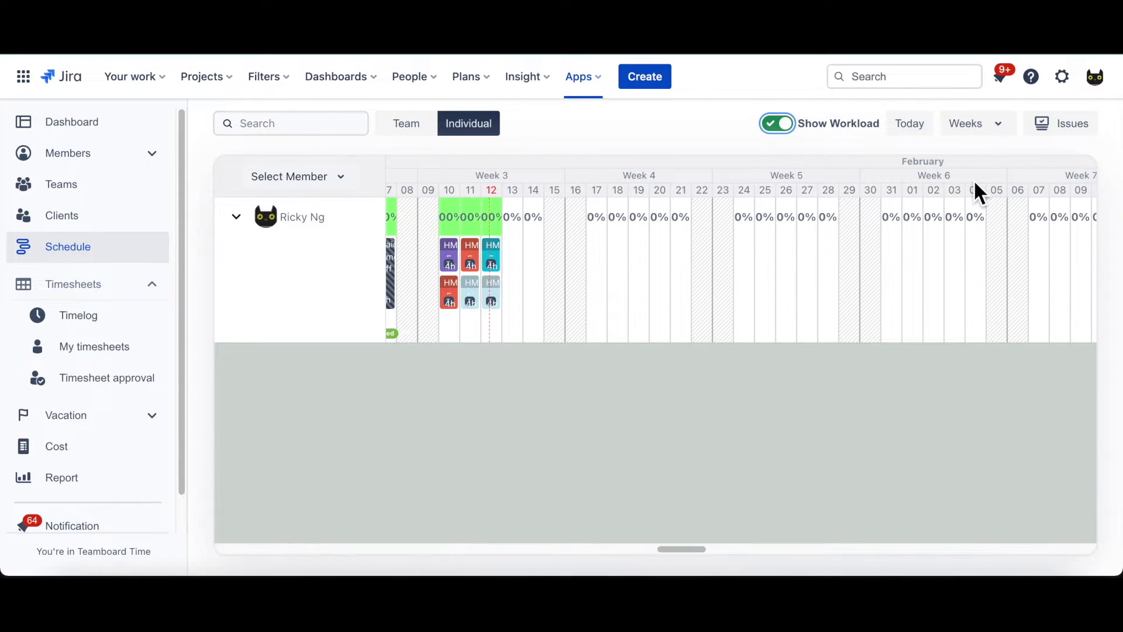
{"action": "left_click", "coordinate": [971, 132]}
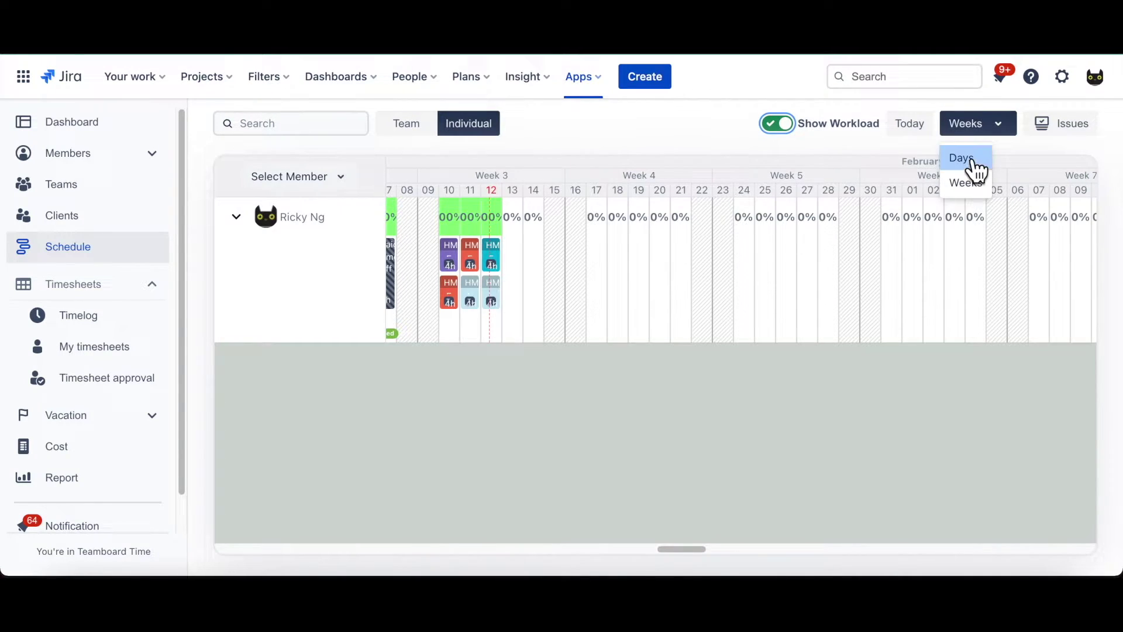
{"action": "left_click", "coordinate": [971, 159]}
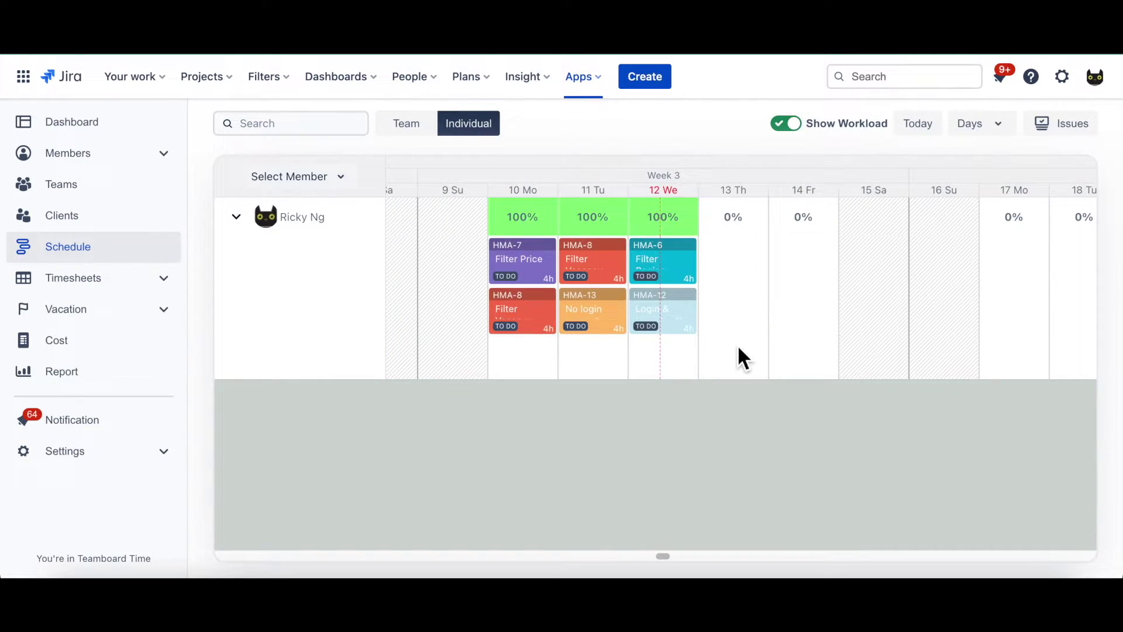
{"action": "left_click", "coordinate": [742, 297]}
Step: Plan HMA-40 'Show address of chosen accommodation' on 13 Th as billable Demo Client work
{"action": "left_click", "coordinate": [818, 296]}
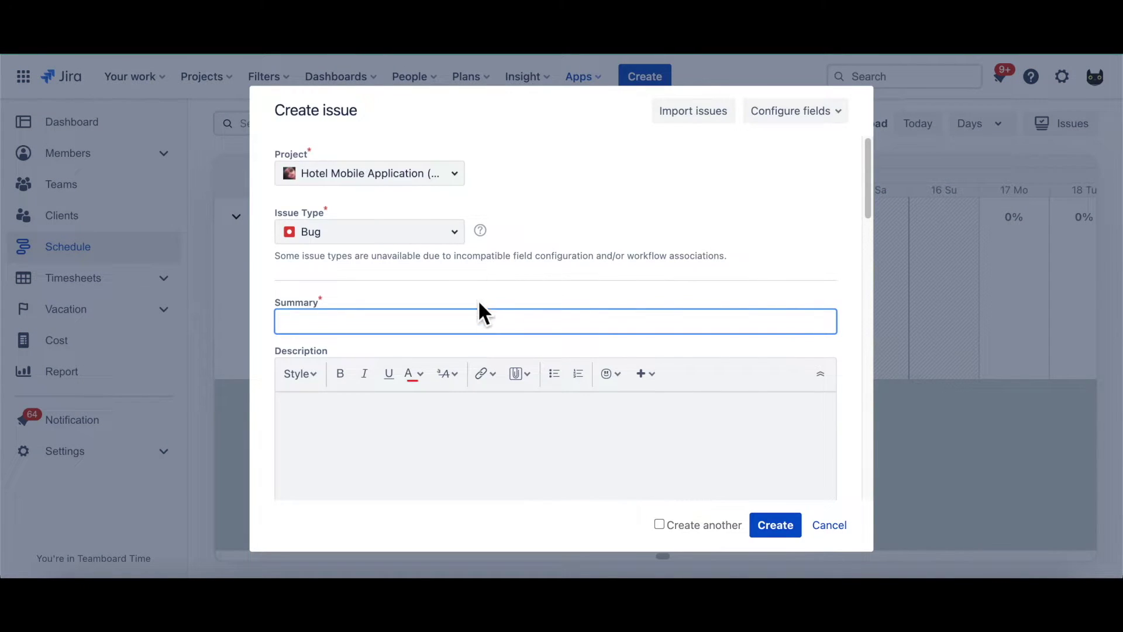
{"action": "left_click", "coordinate": [826, 528]}
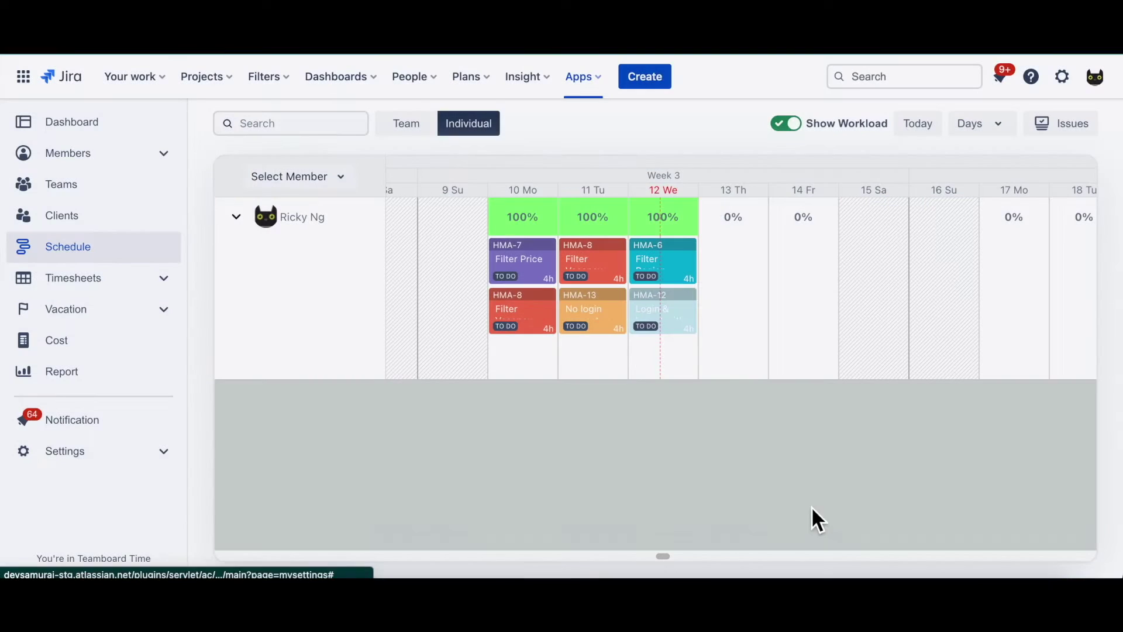
{"action": "left_click", "coordinate": [711, 287]}
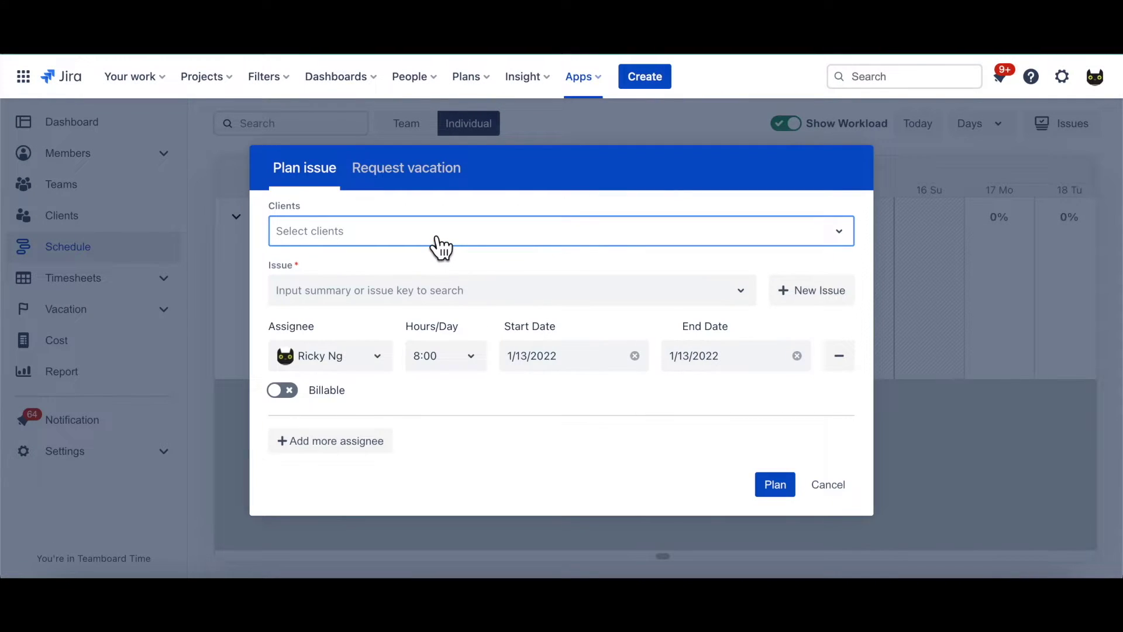
{"action": "type", "text": "demo"}
{"action": "key", "text": "Return"}
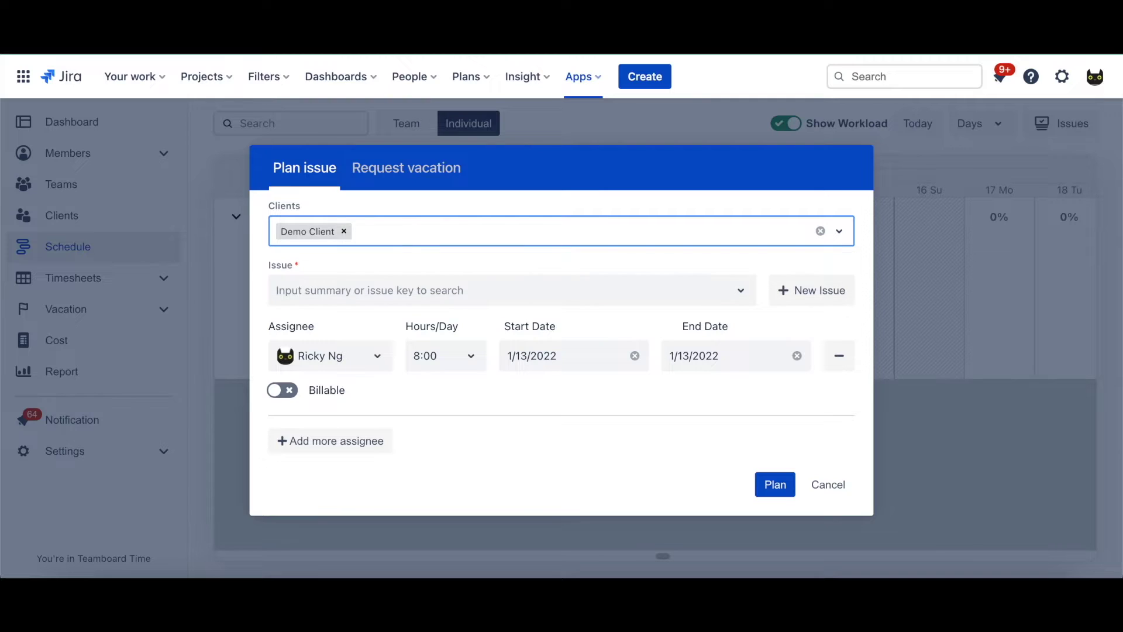
{"action": "left_click", "coordinate": [372, 298]}
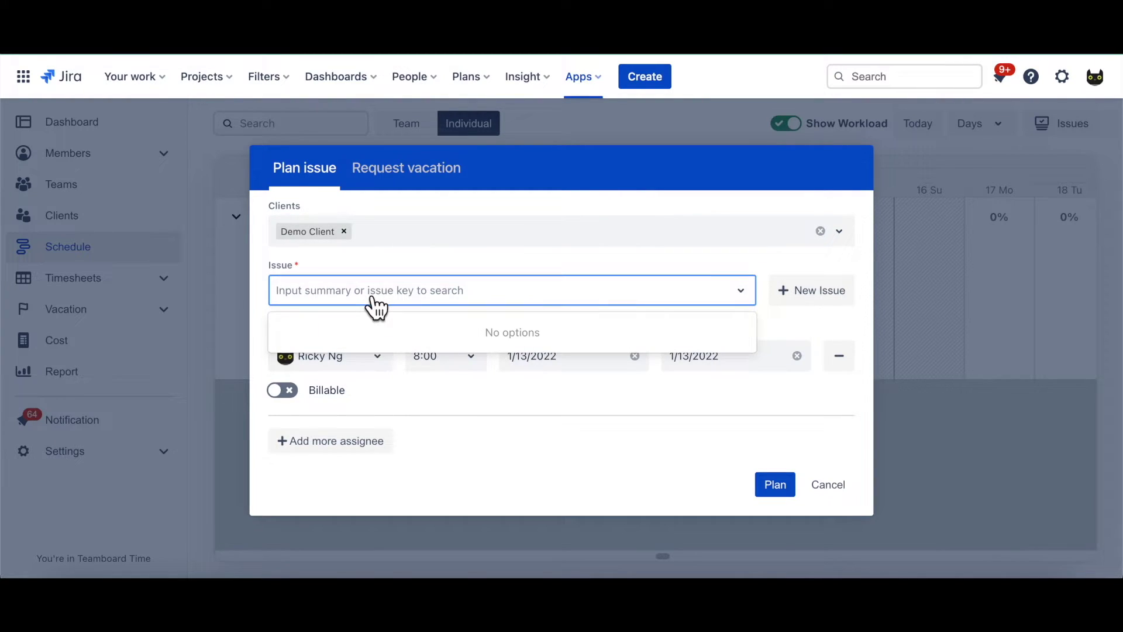
{"action": "type", "text": "hma-40"}
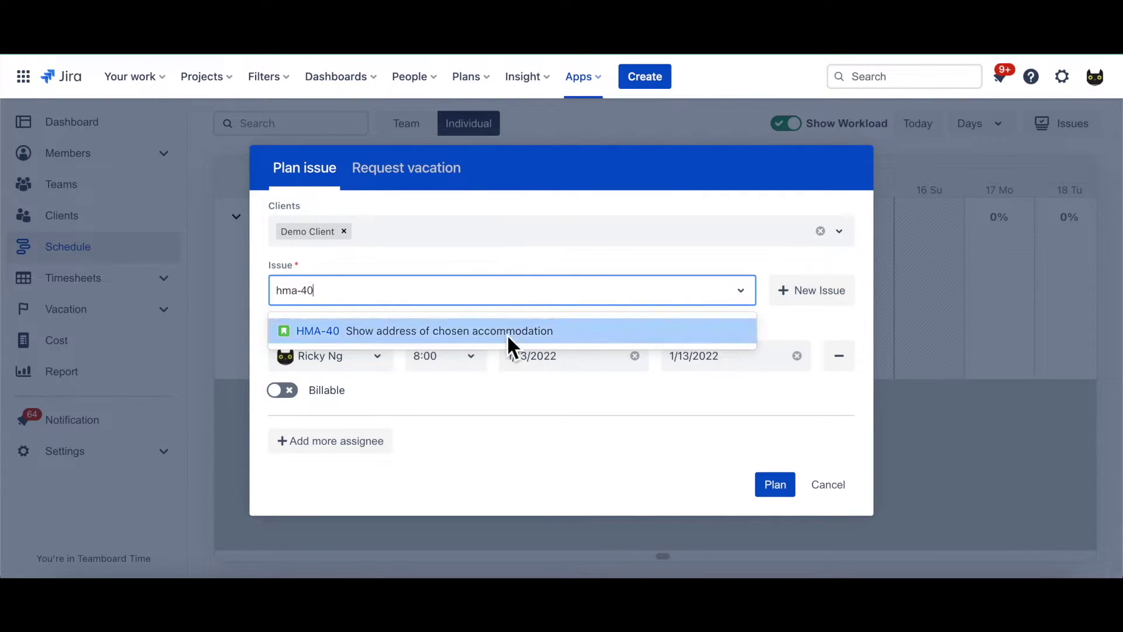
{"action": "left_click", "coordinate": [507, 333]}
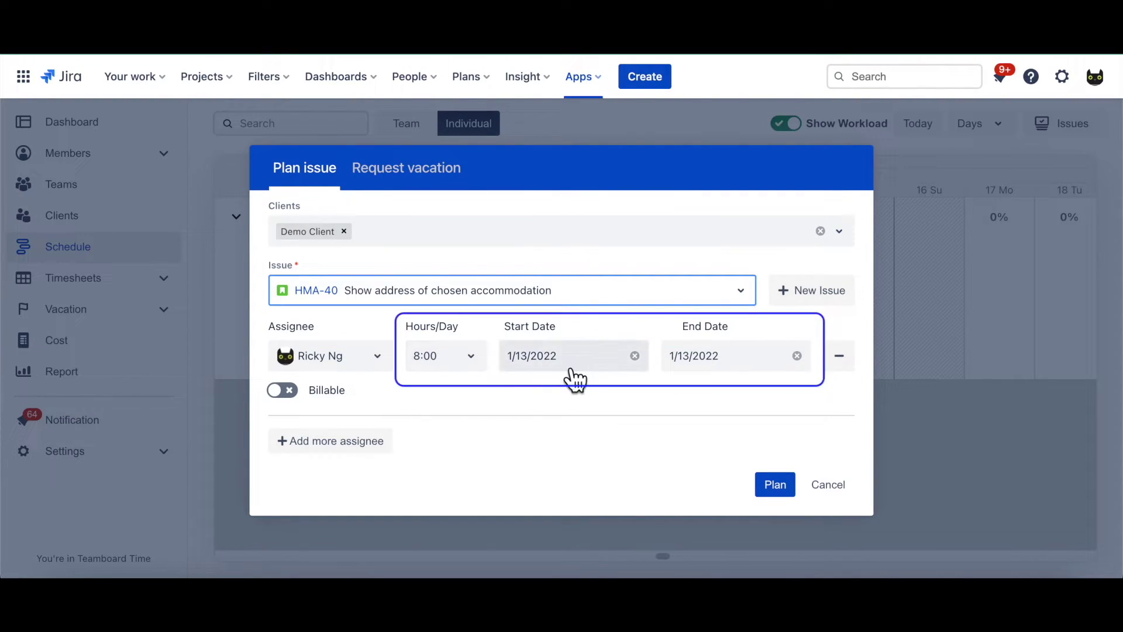
{"action": "left_click", "coordinate": [284, 391]}
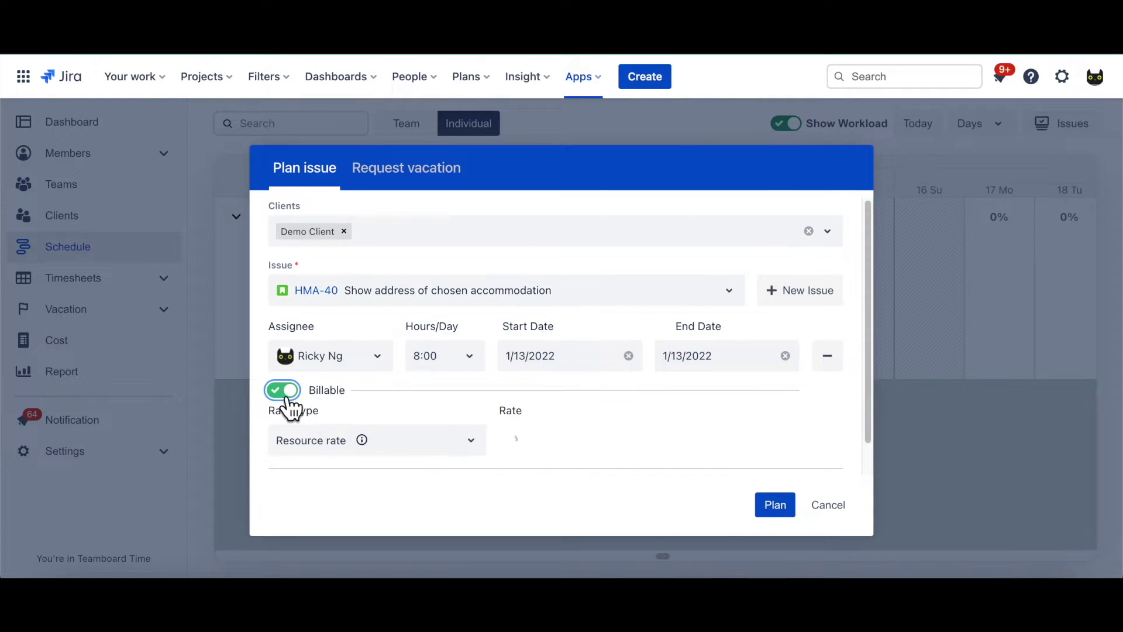
{"action": "left_click", "coordinate": [785, 515]}
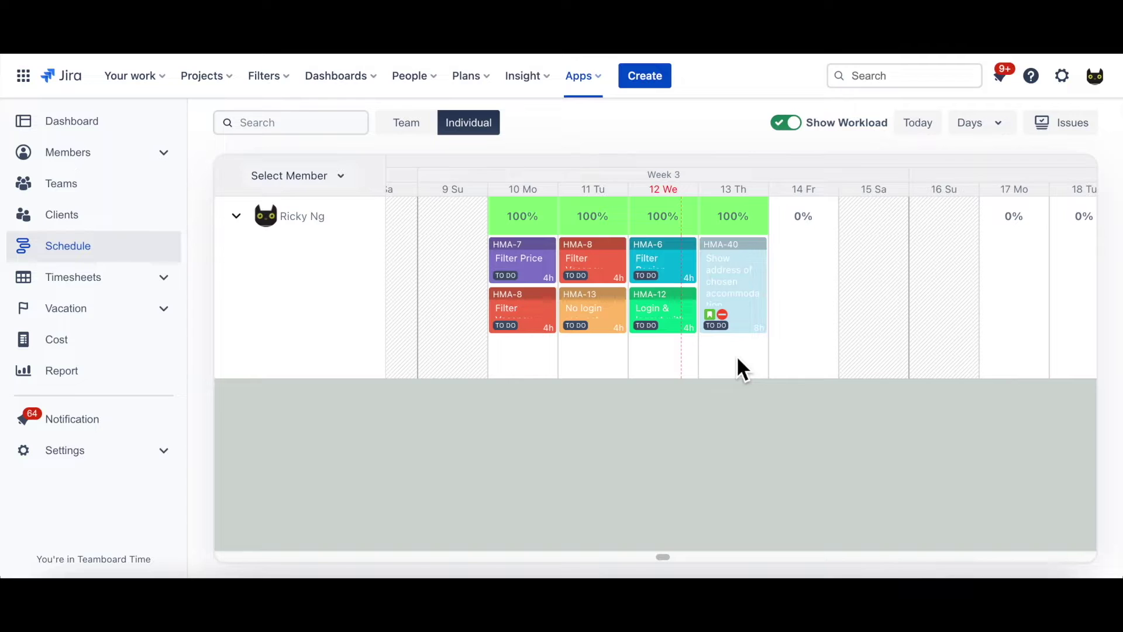
Step: Set up HMA-3 'GSP - Issue 1' on 13 Th for Demo Client at 4:00 hours/day, billable
{"action": "left_click", "coordinate": [737, 359]}
{"action": "type", "text": "demo"}
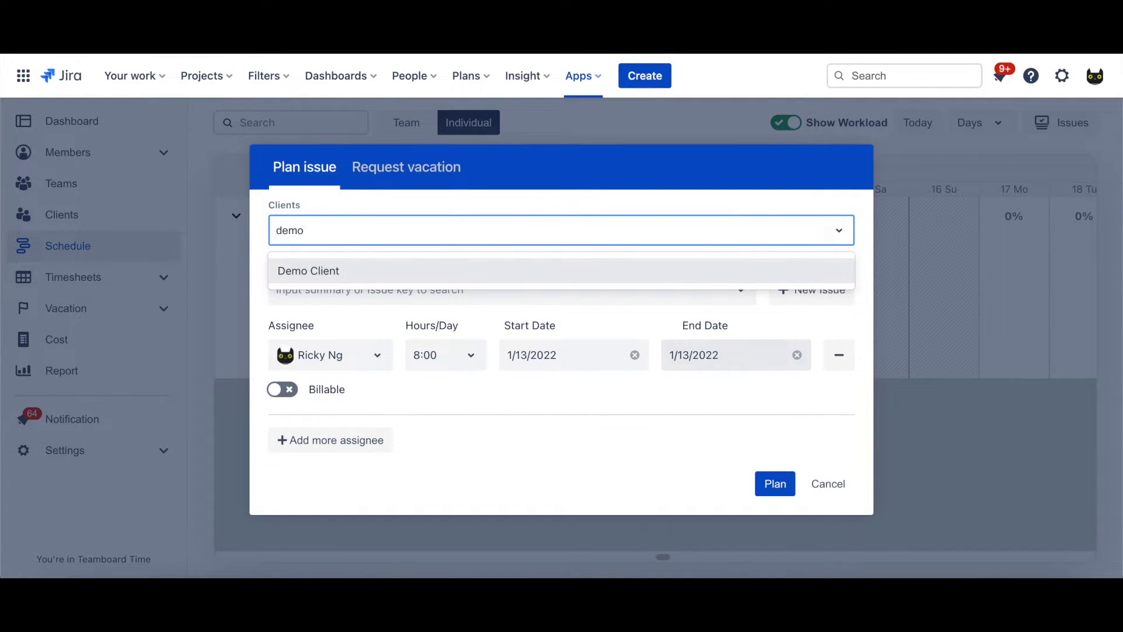
{"action": "left_click", "coordinate": [527, 270]}
{"action": "left_click", "coordinate": [381, 303]}
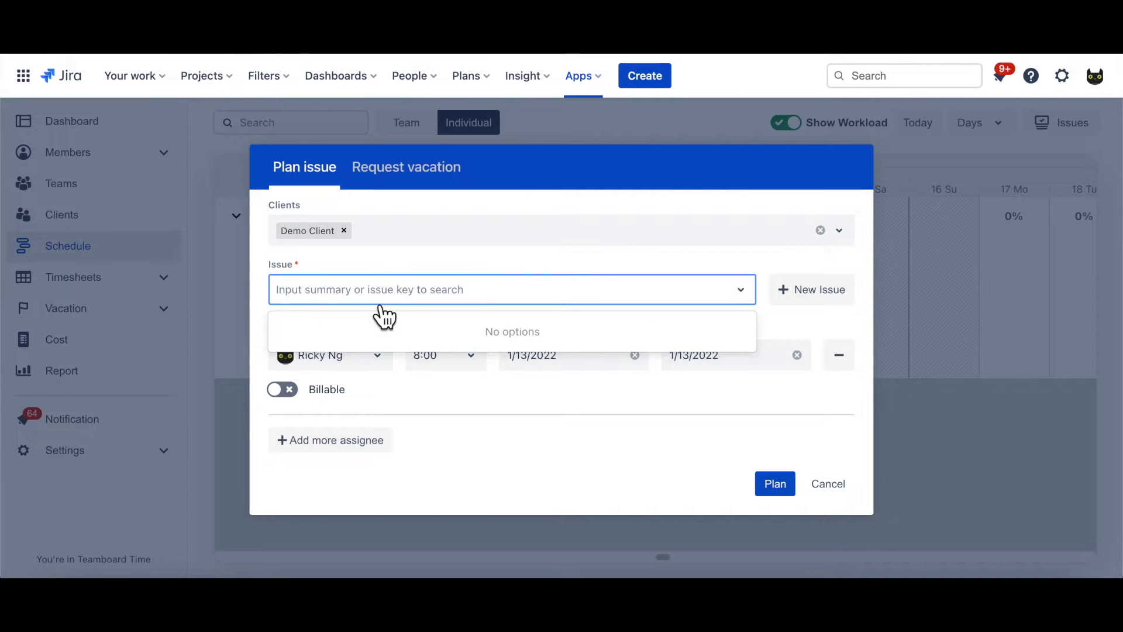
{"action": "type", "text": "hma-3"}
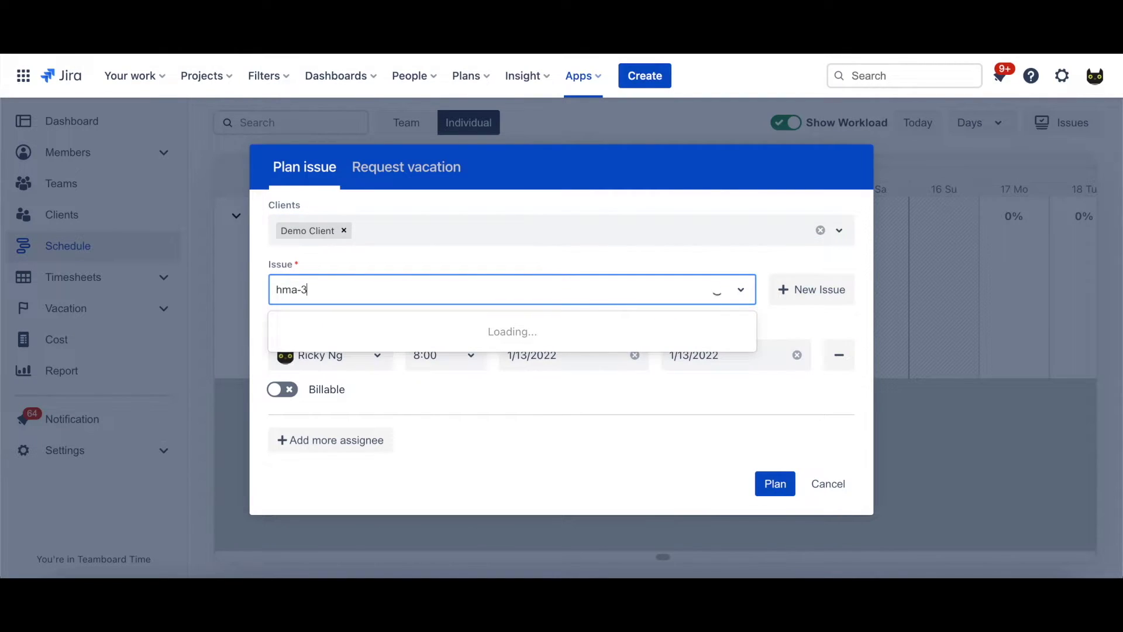
{"action": "left_click", "coordinate": [388, 333]}
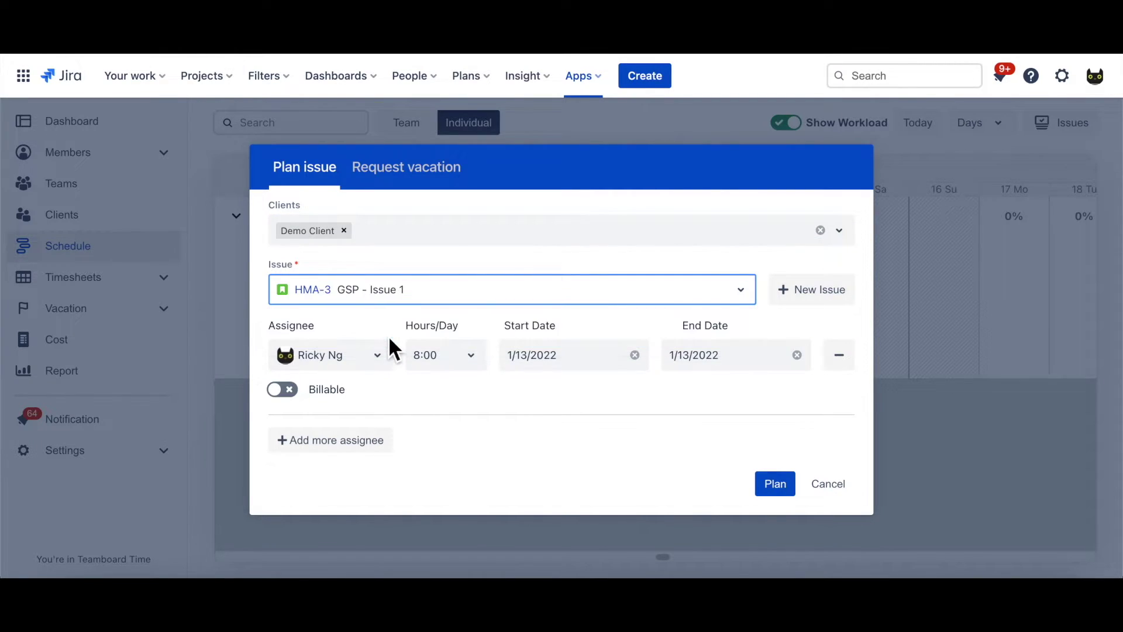
{"action": "left_click", "coordinate": [459, 373]}
{"action": "scroll", "coordinate": [484, 424], "scroll_direction": "up", "scroll_amount": 4}
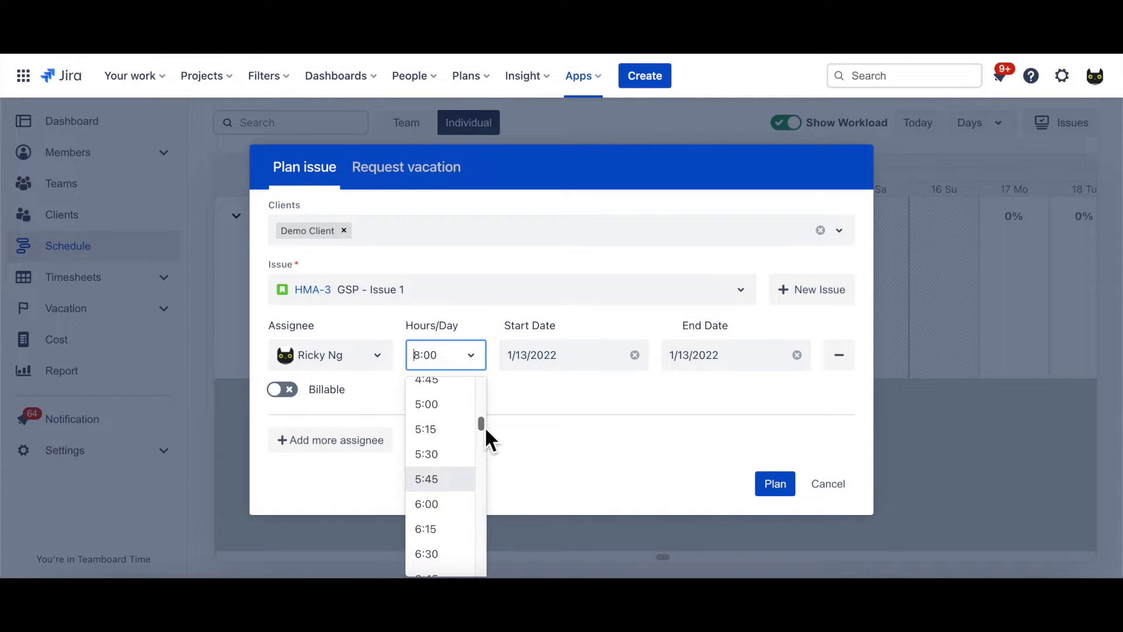
{"action": "left_click", "coordinate": [437, 408]}
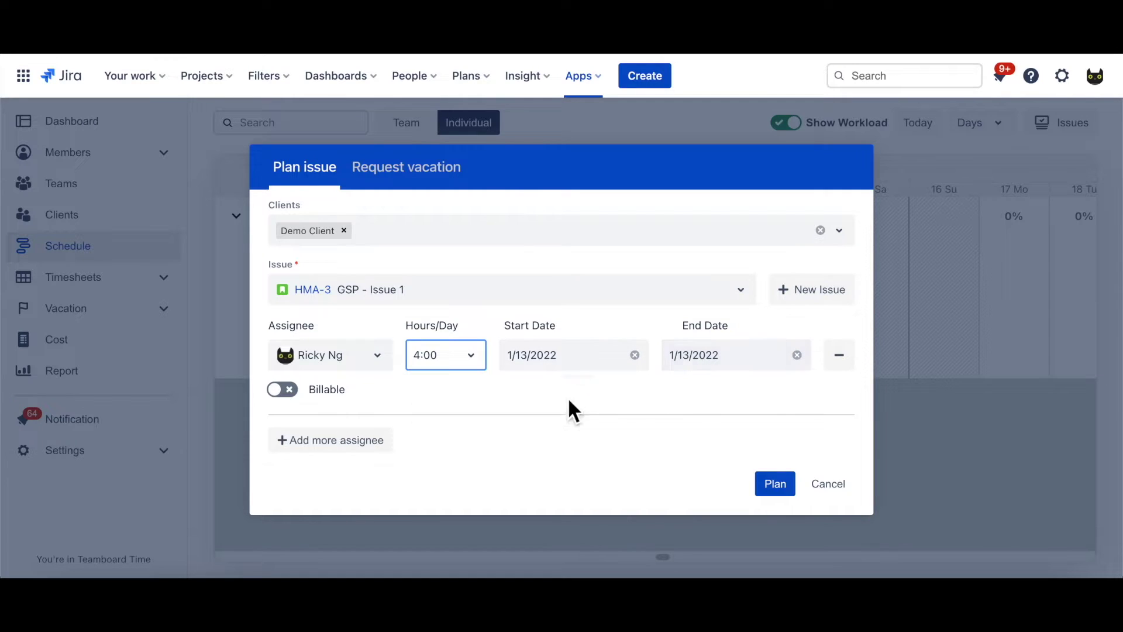
{"action": "left_click", "coordinate": [288, 395]}
{"action": "left_click", "coordinate": [289, 401]}
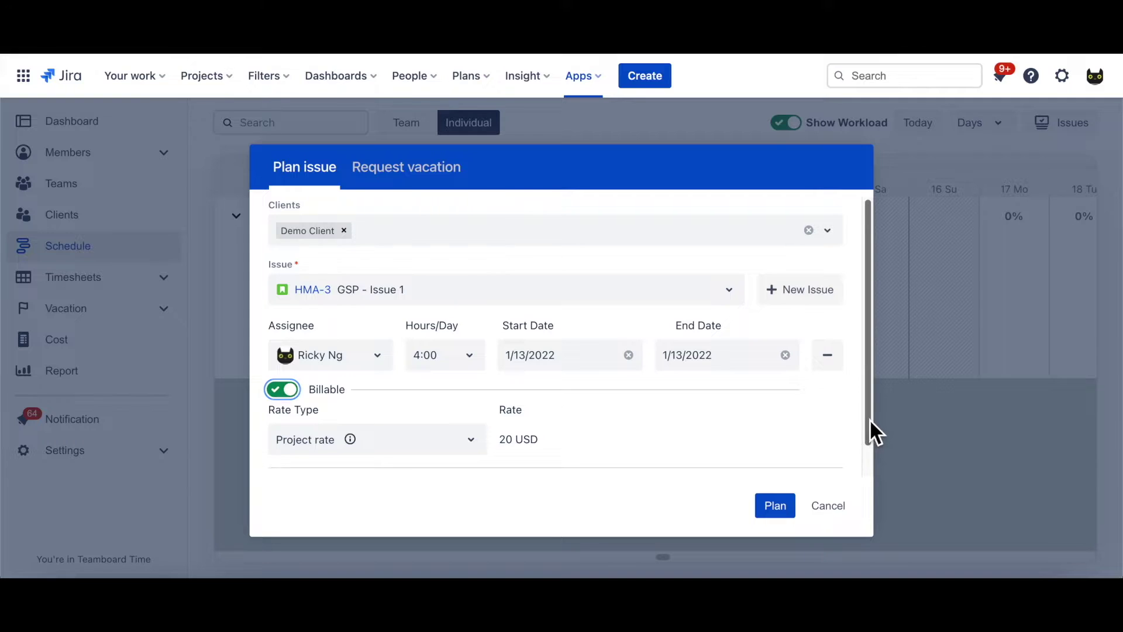
Step: Add a second billable assignee at 4:00 hours/day and plan the issue for both
{"action": "left_click_drag", "start_coordinate": [871, 422], "coordinate": [867, 473]}
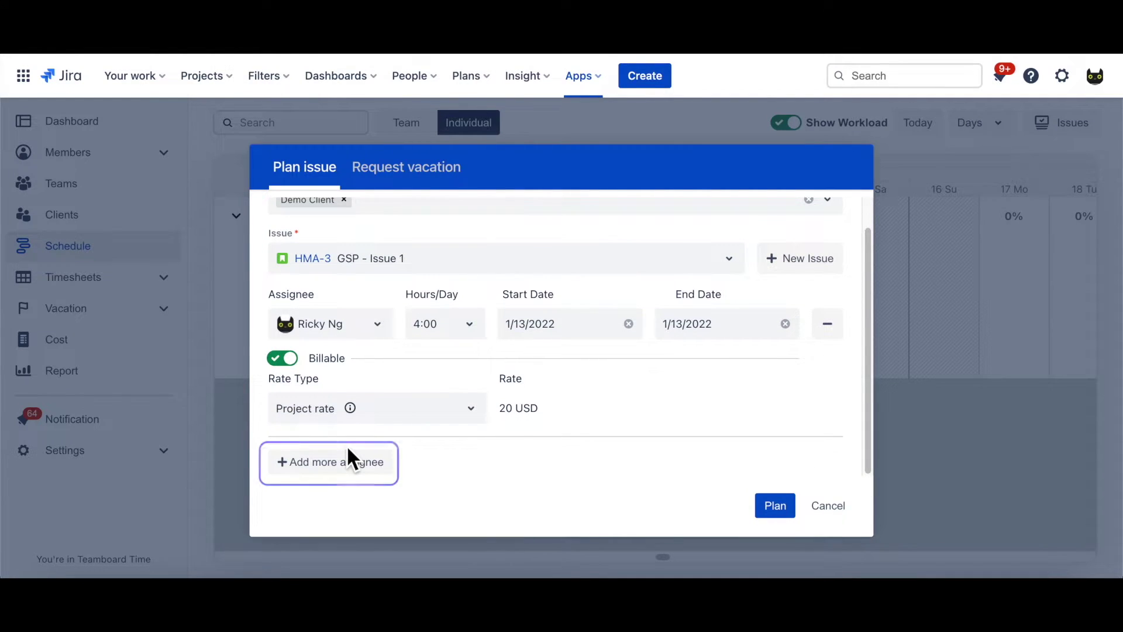
{"action": "left_click", "coordinate": [331, 464]}
{"action": "left_click", "coordinate": [337, 468]}
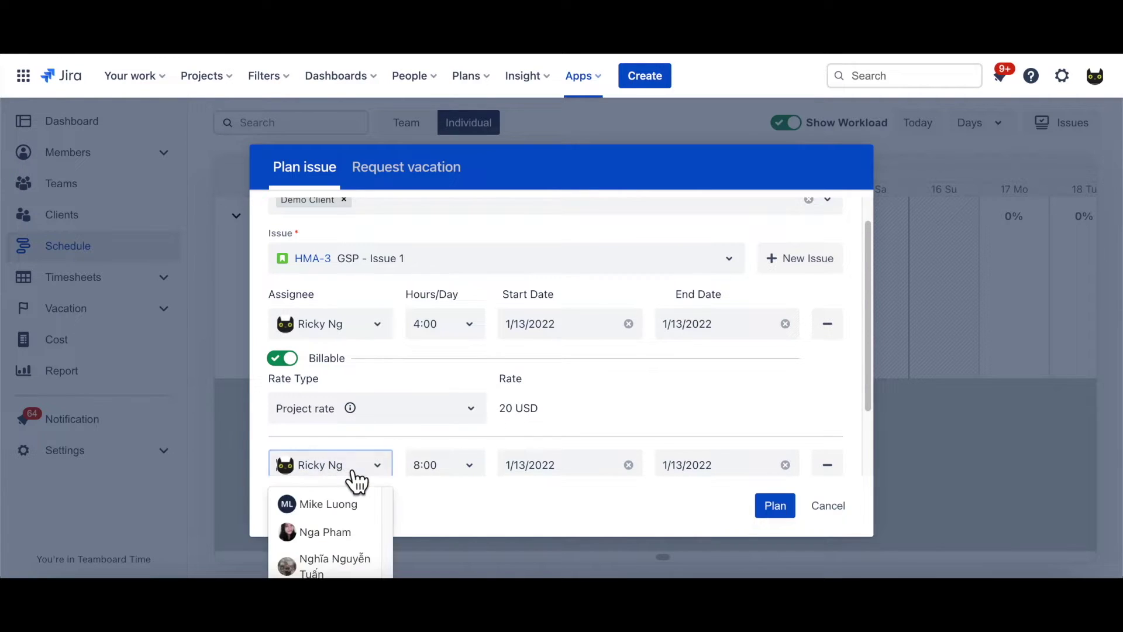
{"action": "left_click", "coordinate": [338, 501]}
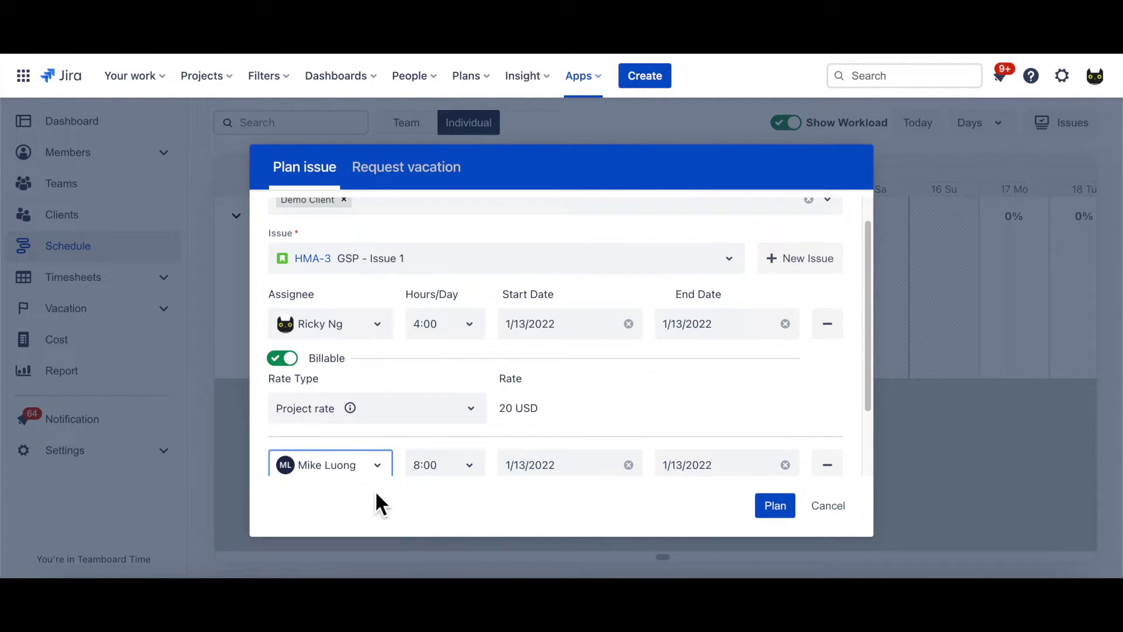
{"action": "left_click", "coordinate": [450, 471]}
{"action": "left_click_drag", "start_coordinate": [482, 552], "coordinate": [483, 532]}
{"action": "left_click", "coordinate": [446, 518]}
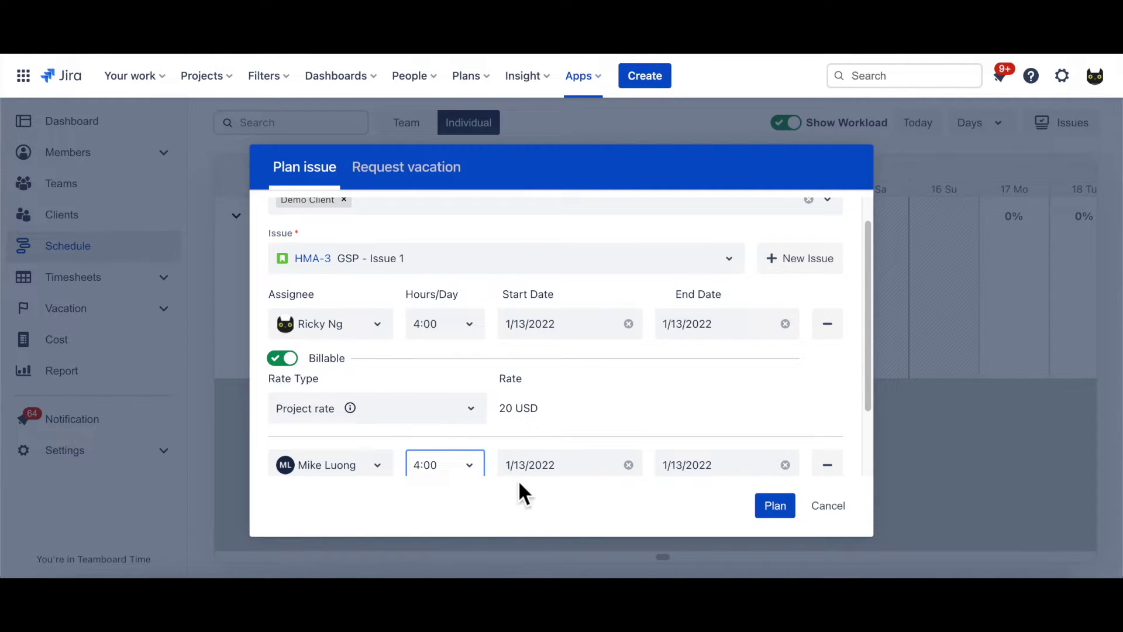
{"action": "scroll", "coordinate": [869, 439], "scroll_direction": "down", "scroll_amount": 2}
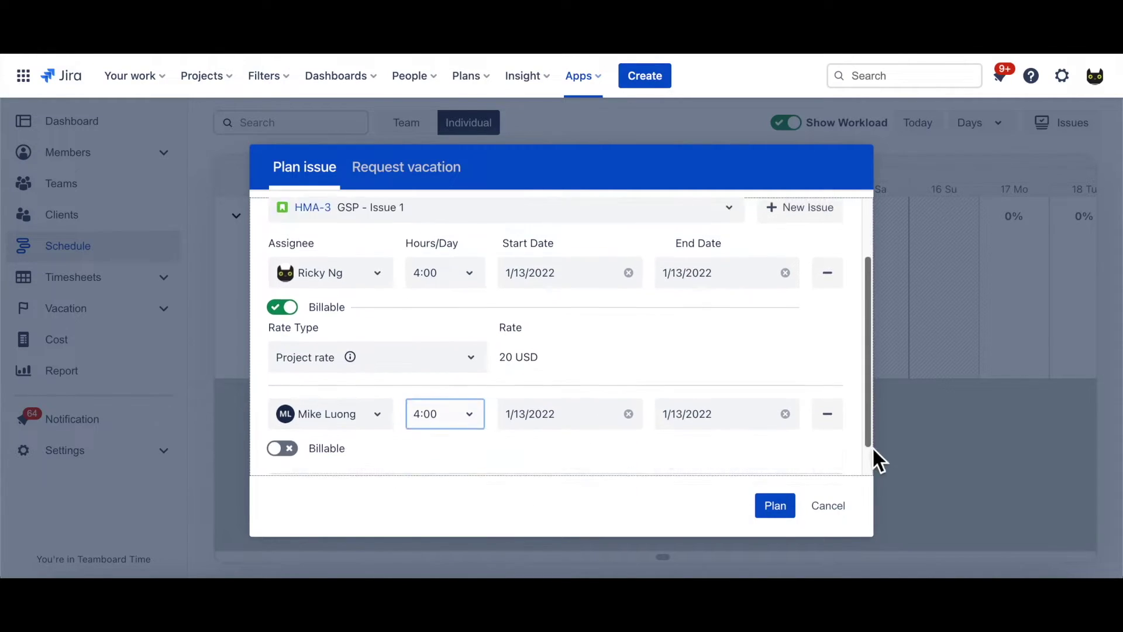
{"action": "left_click", "coordinate": [282, 412]}
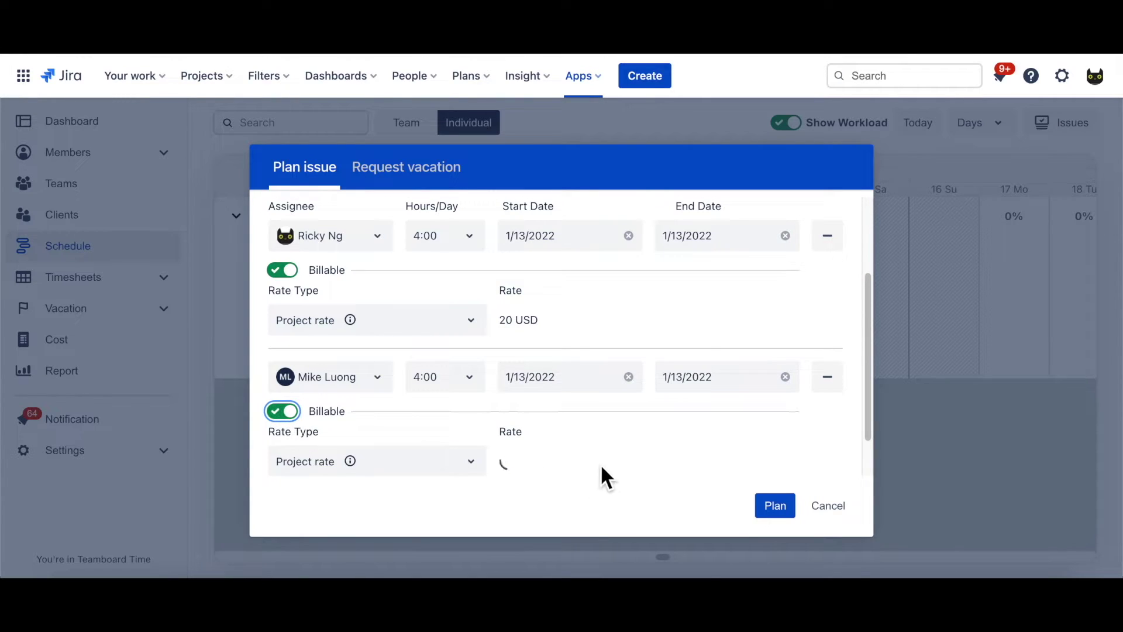
{"action": "left_click", "coordinate": [774, 507]}
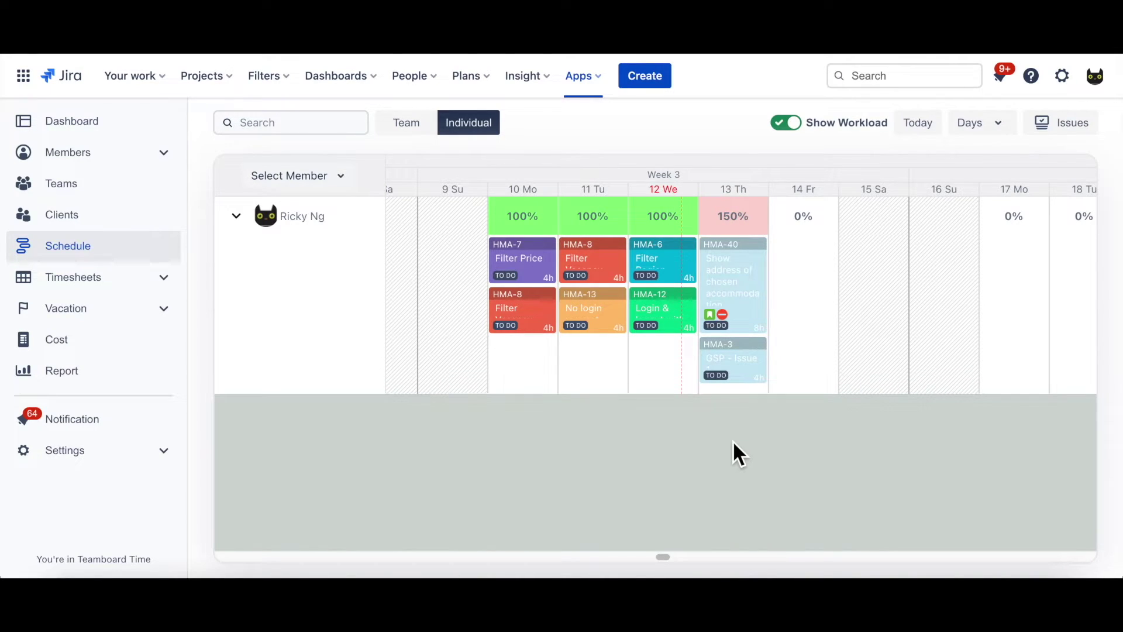
Step: Show the whole team's schedule and drag the HMA-48 search result onto 14 Fr
{"action": "left_click", "coordinate": [398, 138]}
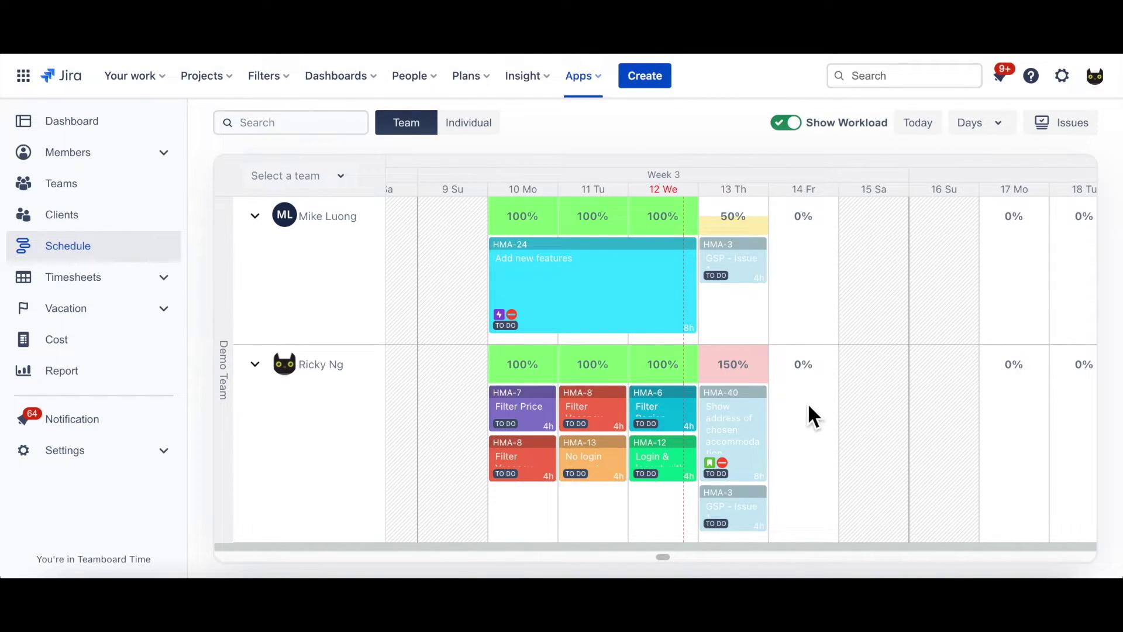
{"action": "left_click", "coordinate": [1062, 131]}
{"action": "left_click", "coordinate": [1002, 234]}
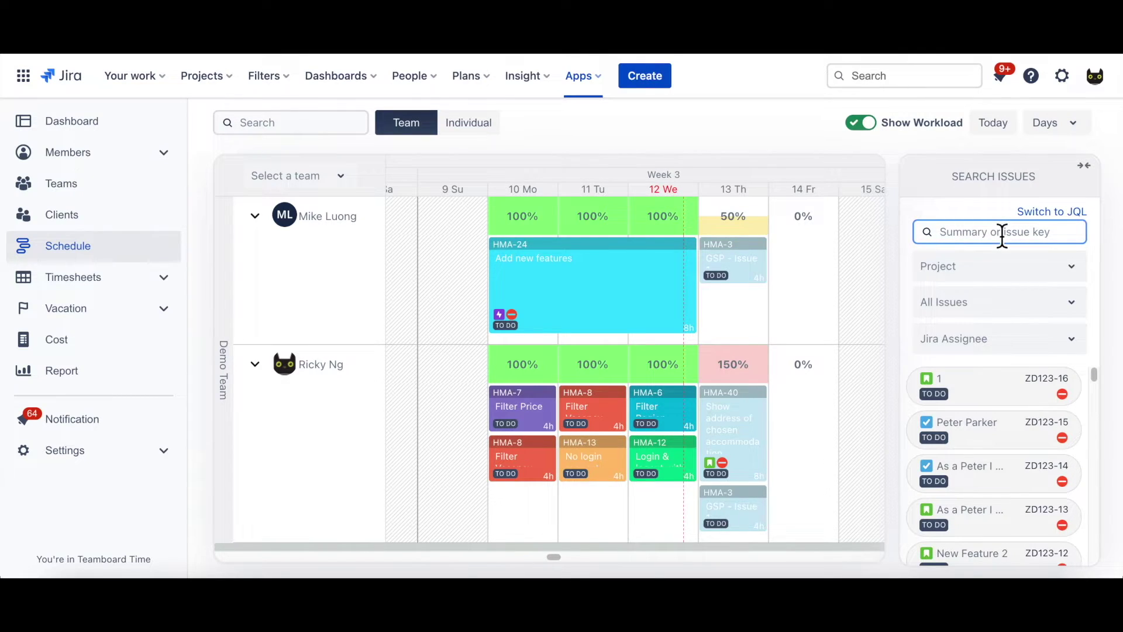
{"action": "type", "text": "memory"}
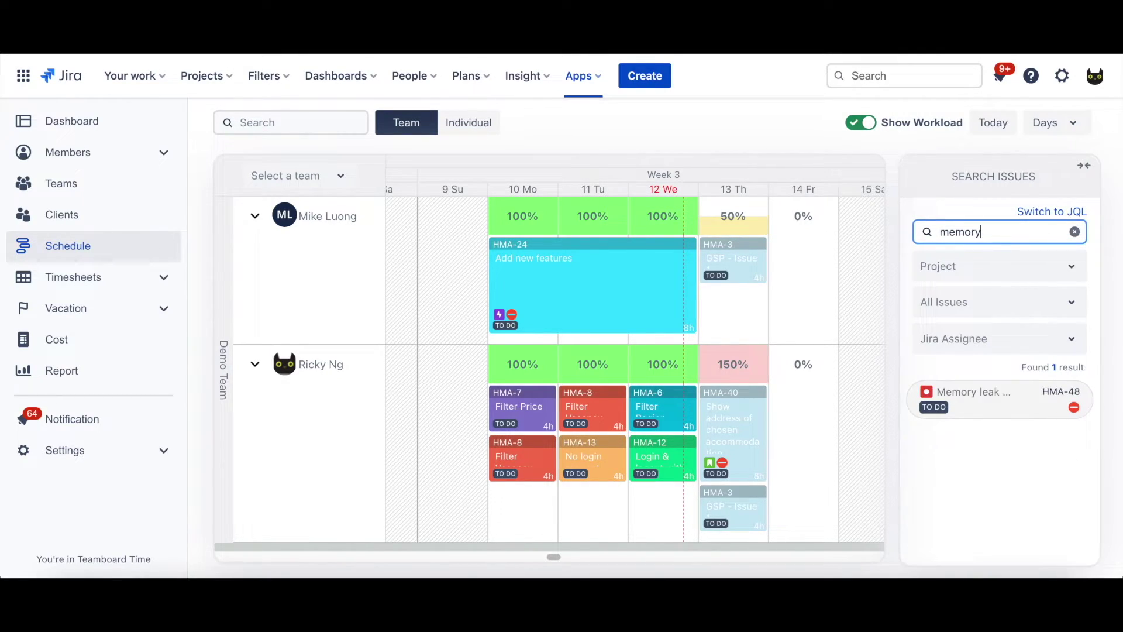
{"action": "left_click", "coordinate": [989, 403]}
{"action": "left_click_drag", "start_coordinate": [959, 407], "coordinate": [810, 407]}
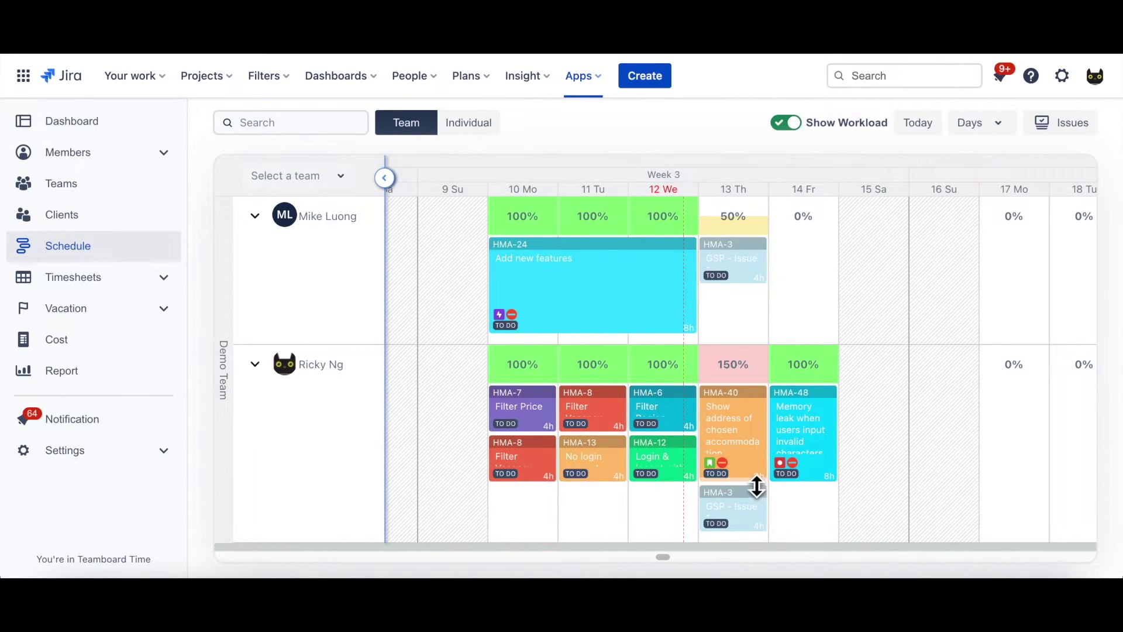
Step: Shorten HMA-40 on 13 Th to 4.5 hours and recolour it red
{"action": "left_click_drag", "start_coordinate": [751, 479], "coordinate": [753, 425]}
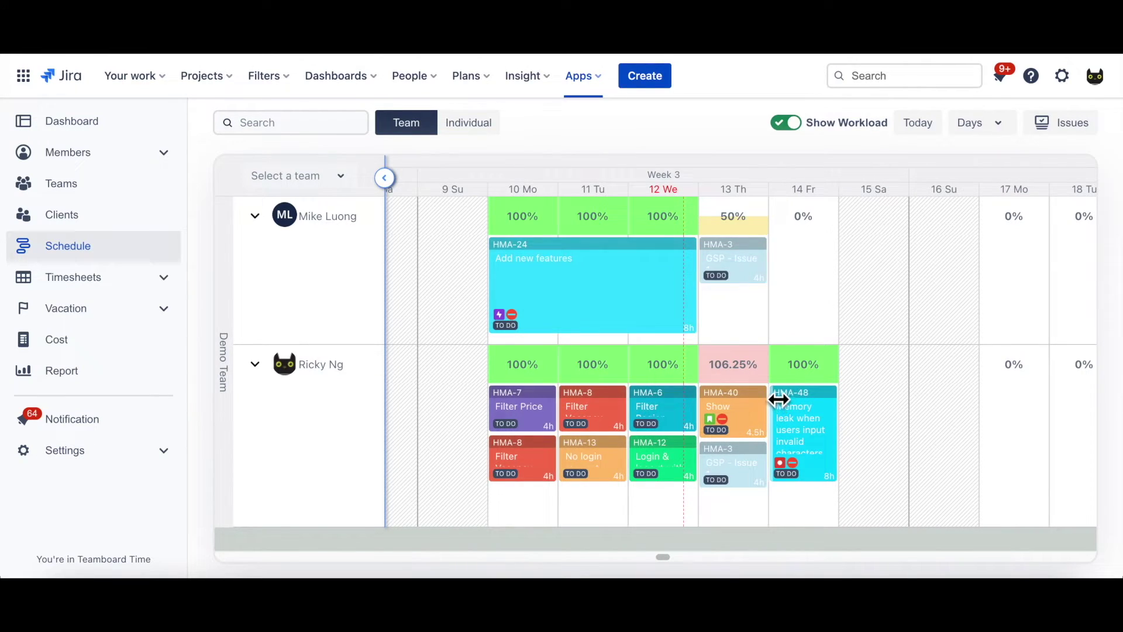
{"action": "right_click", "coordinate": [768, 404]}
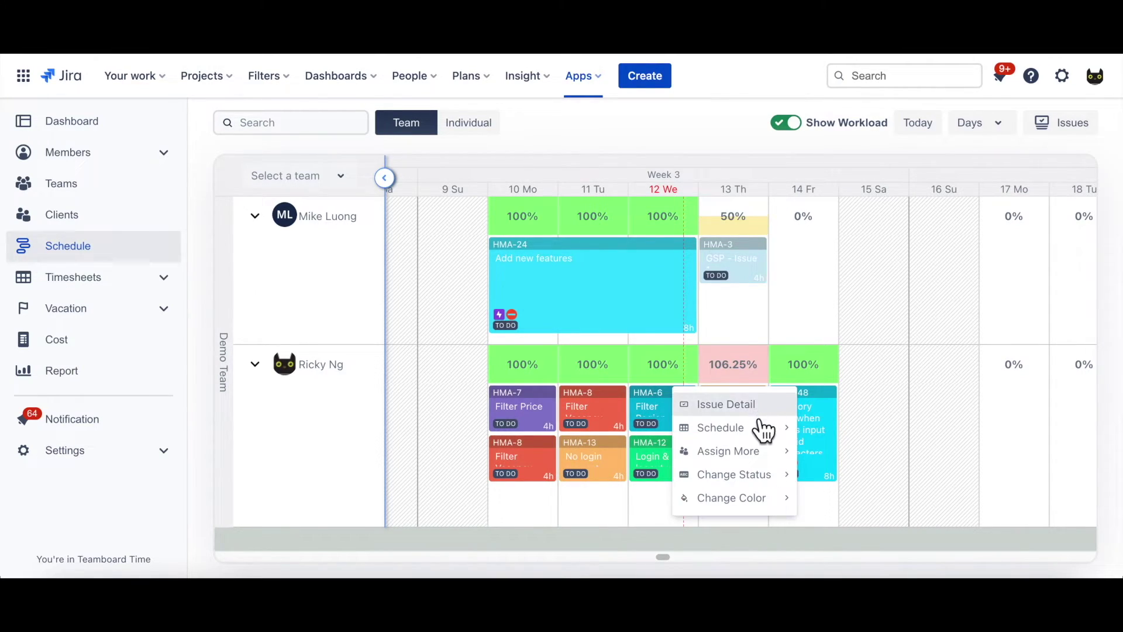
{"action": "left_click", "coordinate": [732, 577]}
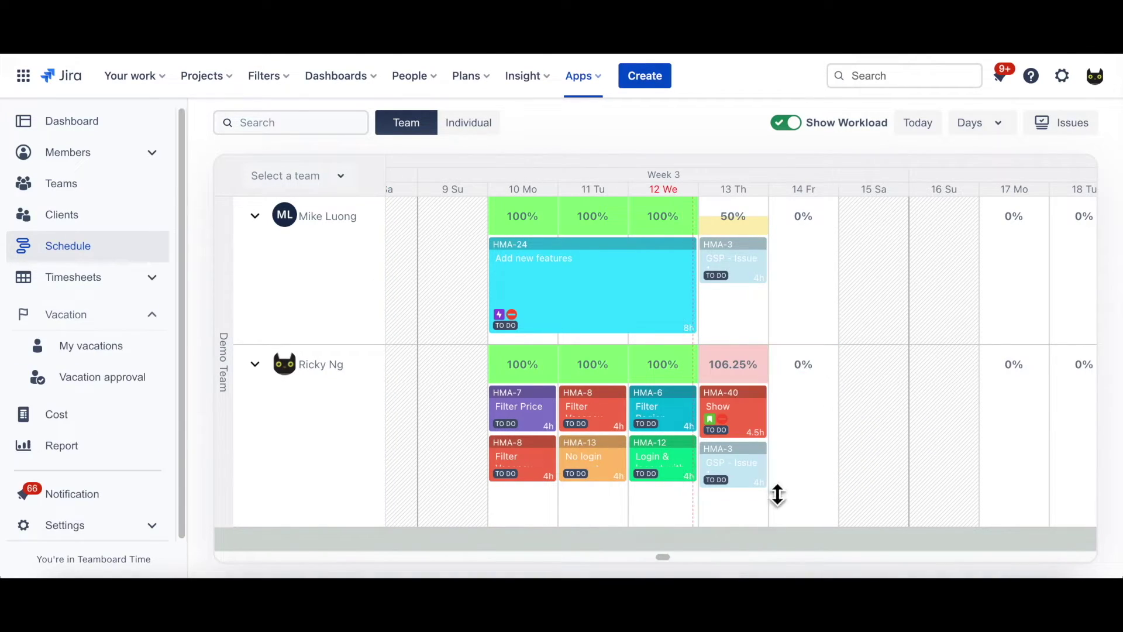
Step: Submit a full-day Paid vacation request for 14 Fr, Jan 14, 2022
{"action": "left_click", "coordinate": [812, 419]}
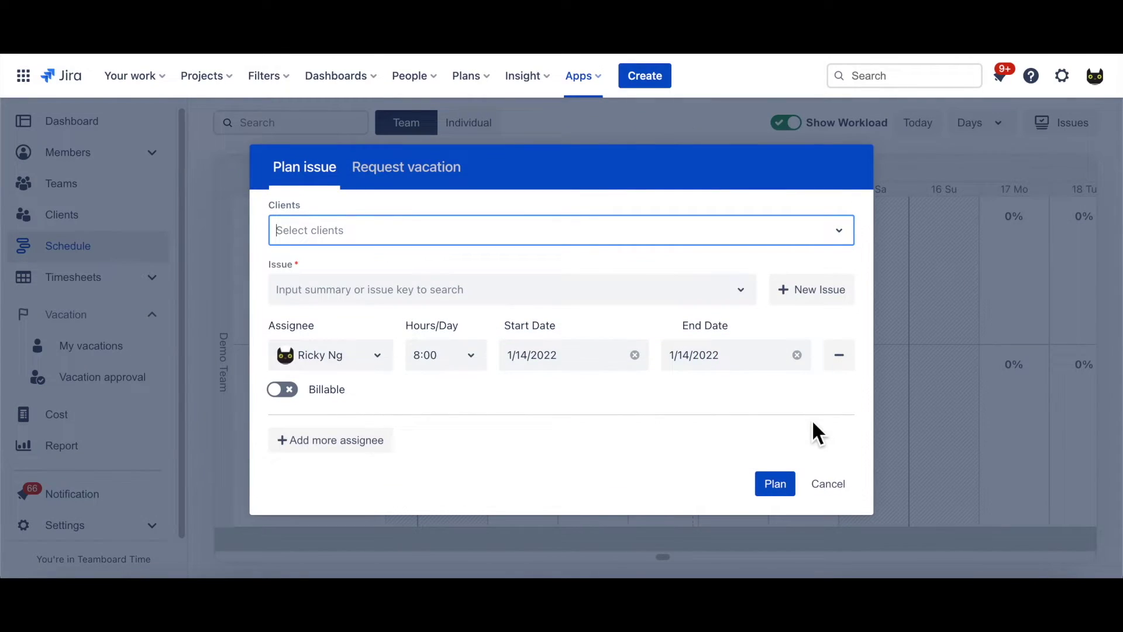
{"action": "left_click", "coordinate": [438, 180]}
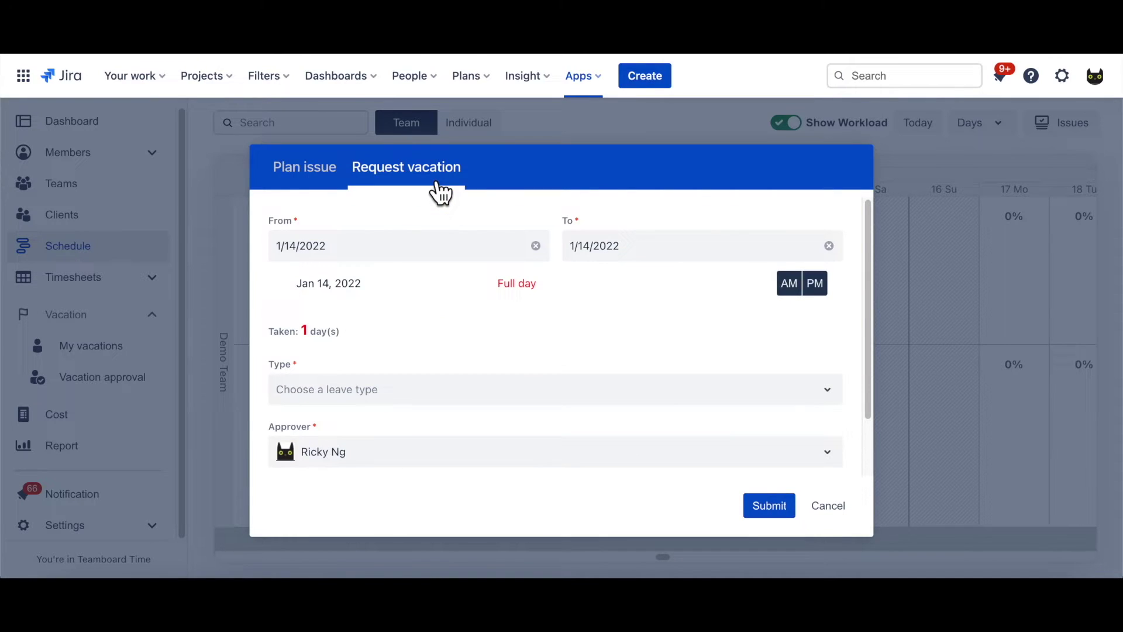
{"action": "left_click", "coordinate": [427, 400]}
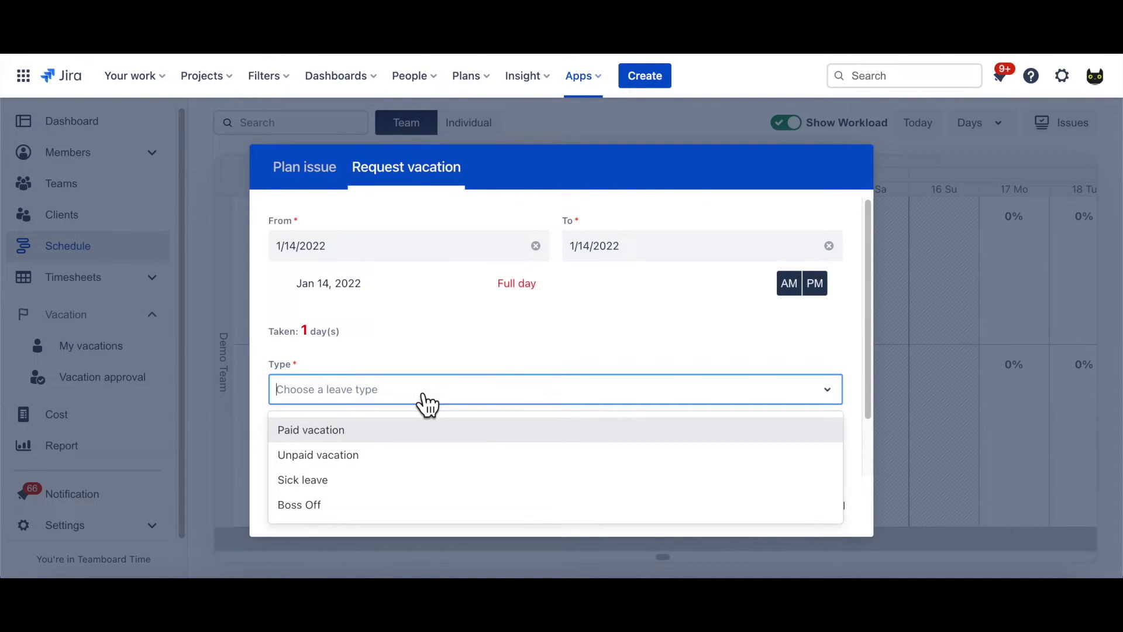
{"action": "left_click", "coordinate": [403, 440]}
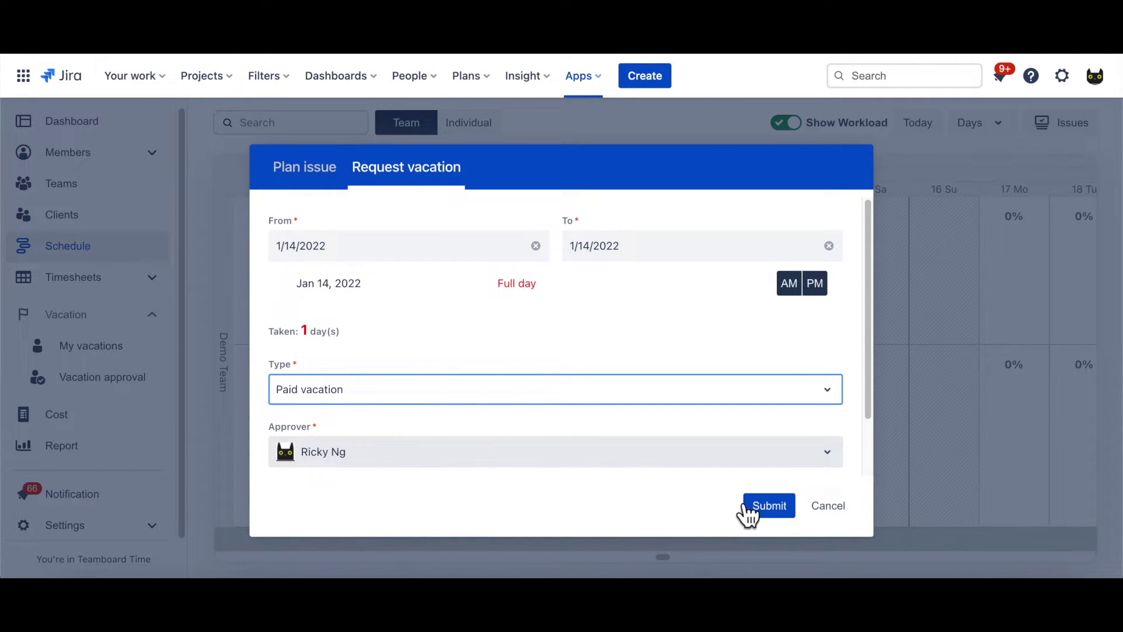
{"action": "left_click", "coordinate": [784, 521]}
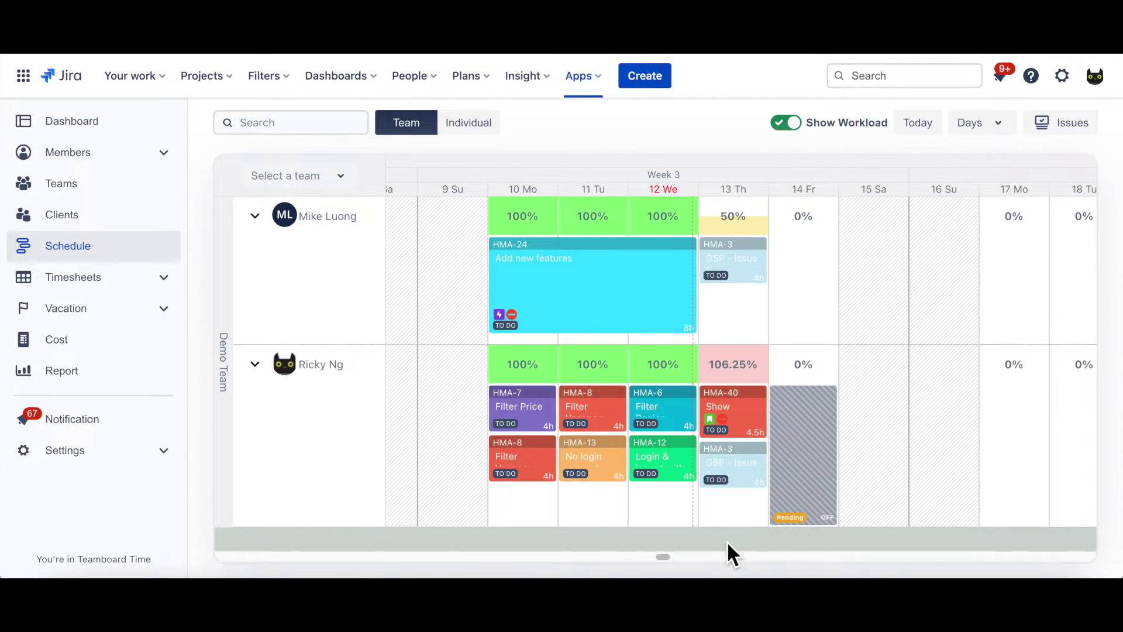
{"action": "left_click", "coordinate": [159, 286]}
Step: Log 4h for HMA-3 and 4.5h for HMA-40, then submit the Mar 13–19 timesheet to the approver
{"action": "left_click", "coordinate": [133, 328]}
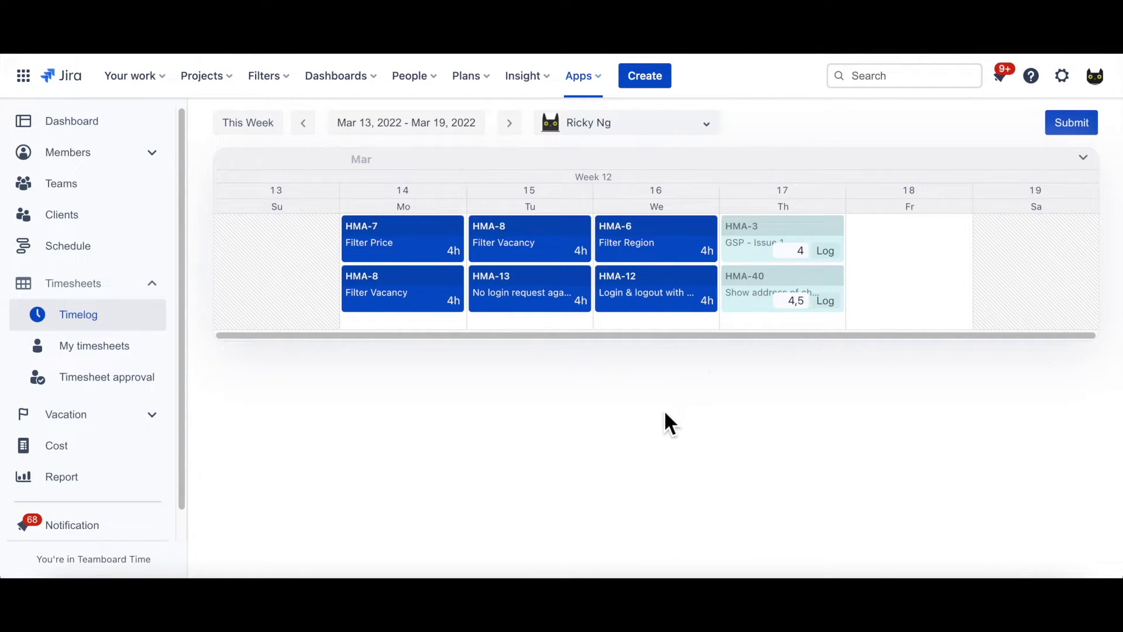
{"action": "left_click", "coordinate": [841, 258]}
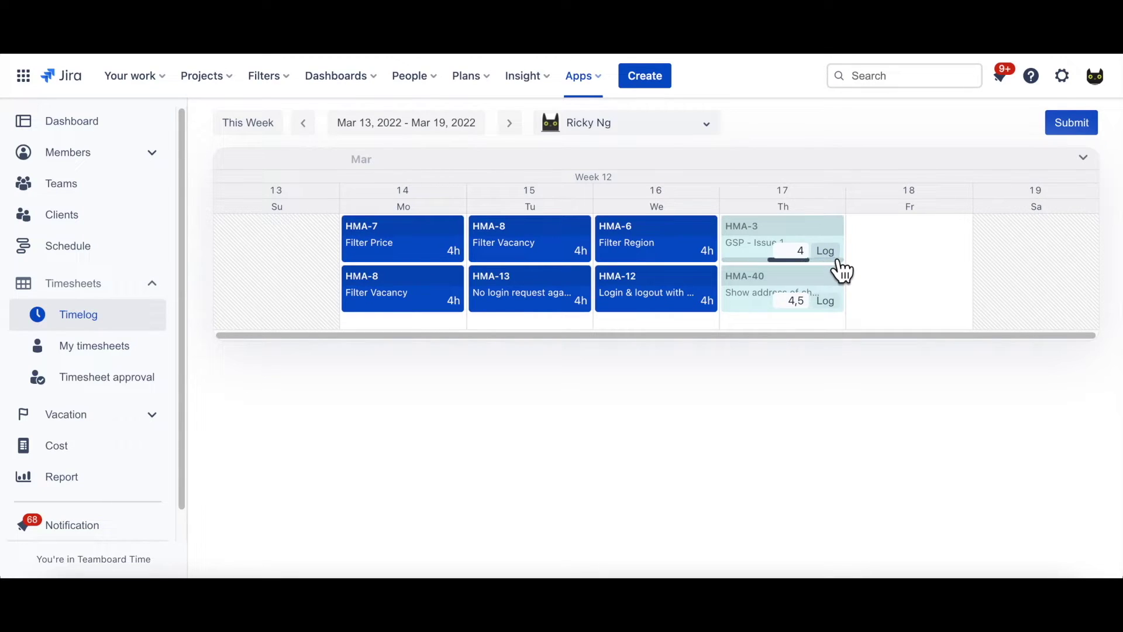
{"action": "left_click", "coordinate": [830, 306]}
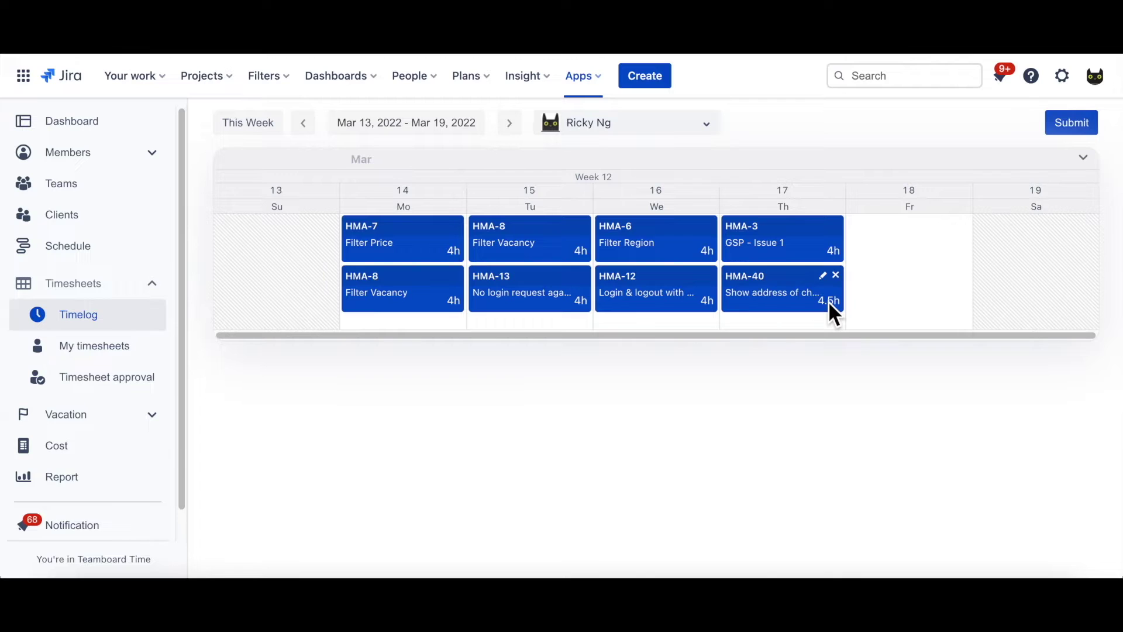
{"action": "left_click", "coordinate": [1073, 124]}
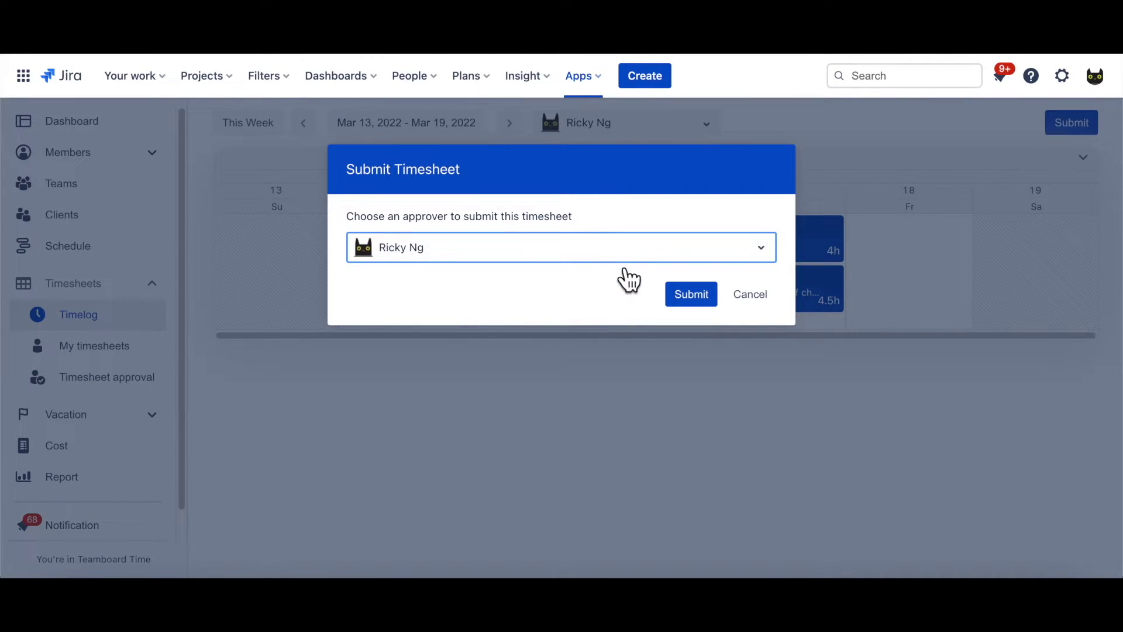
{"action": "left_click", "coordinate": [696, 304]}
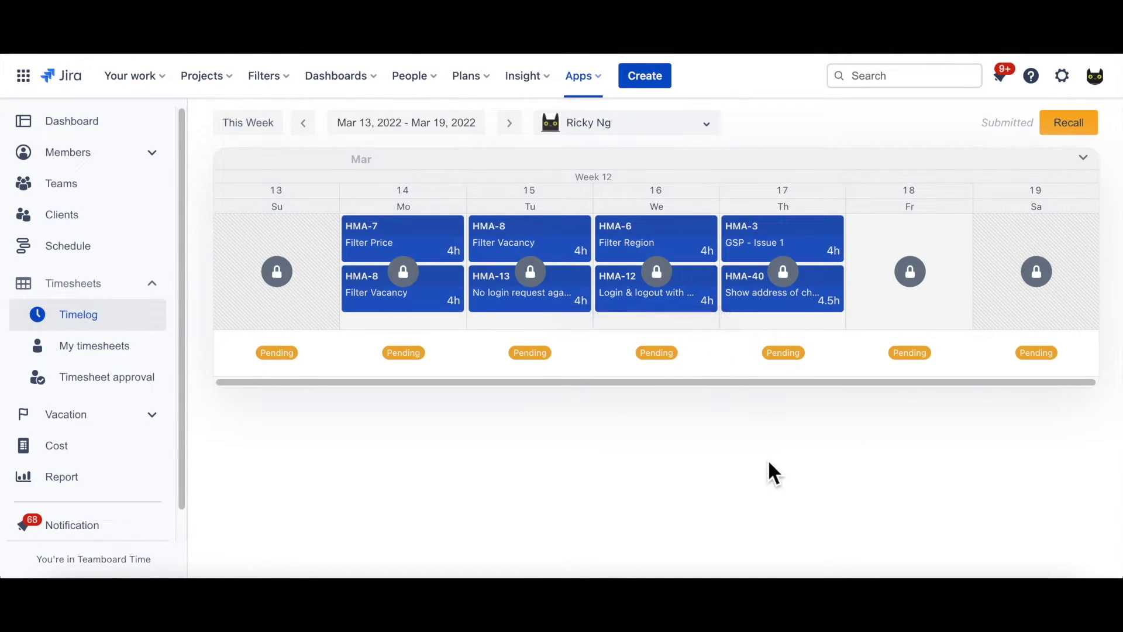
Step: Open My timesheets and scroll through the Mar 13–19 week showing 32.5h logged
{"action": "key", "text": "super+shift+5"}
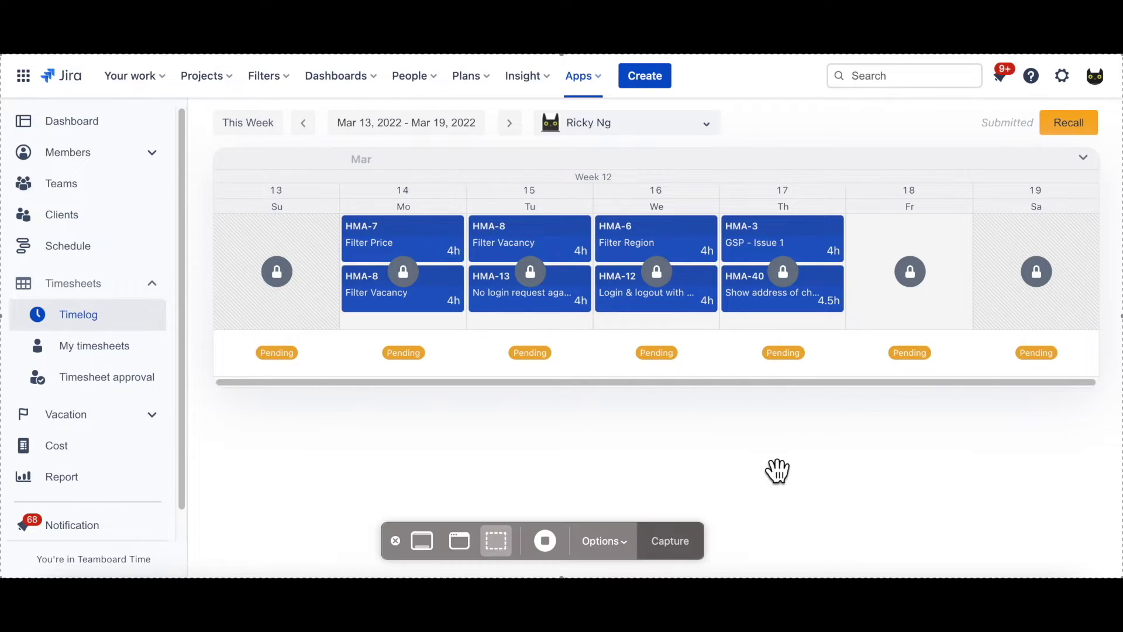
{"action": "left_click", "coordinate": [548, 539]}
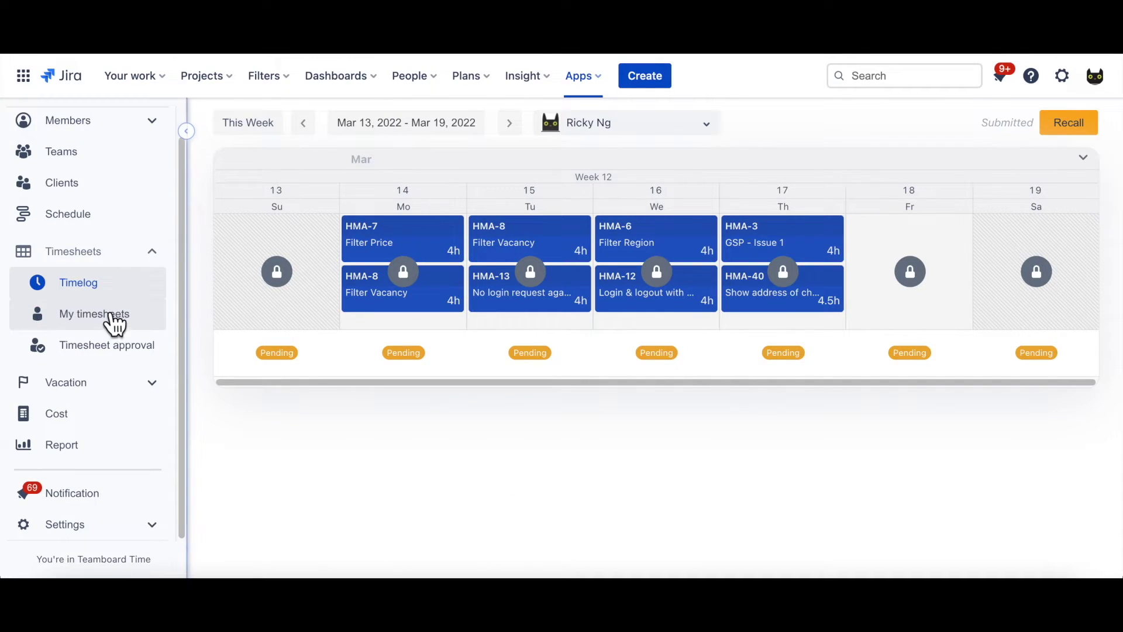
{"action": "left_click", "coordinate": [114, 324]}
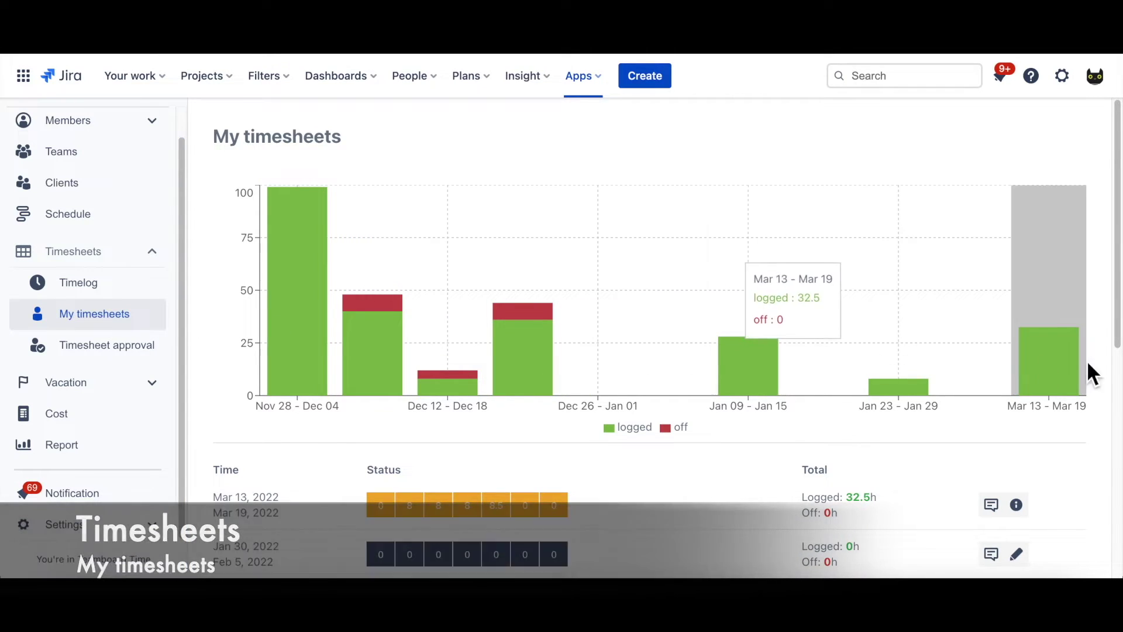
{"action": "scroll", "coordinate": [668, 334], "scroll_direction": "down", "scroll_amount": 3}
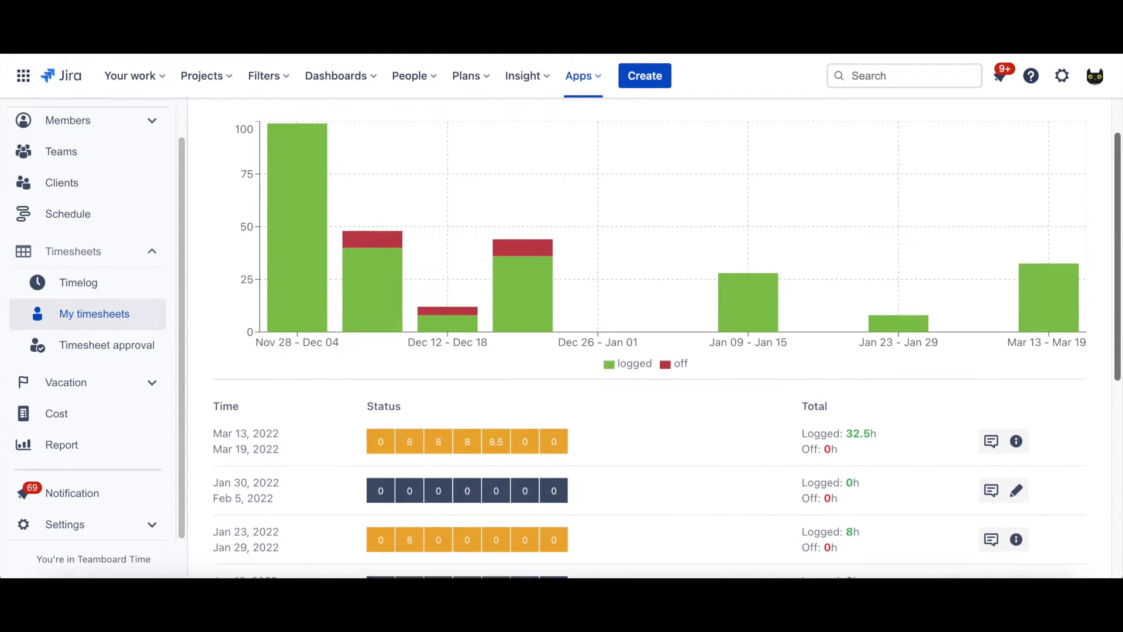
{"action": "scroll", "coordinate": [667, 334], "scroll_direction": "down", "scroll_amount": 4}
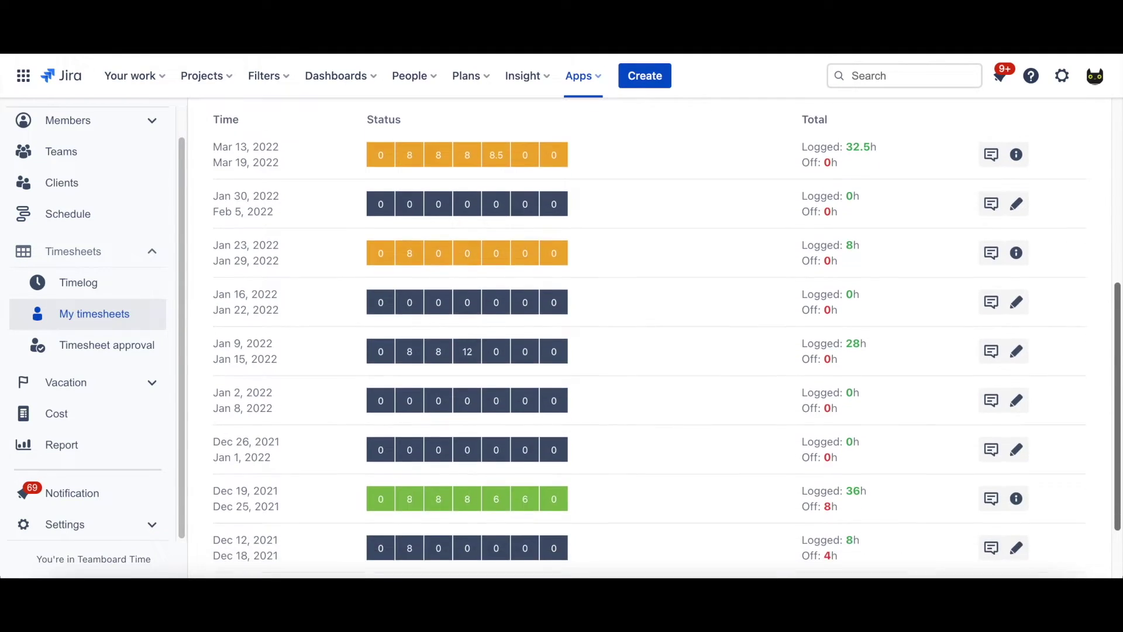
{"action": "scroll", "coordinate": [667, 334], "scroll_direction": "up", "scroll_amount": 5}
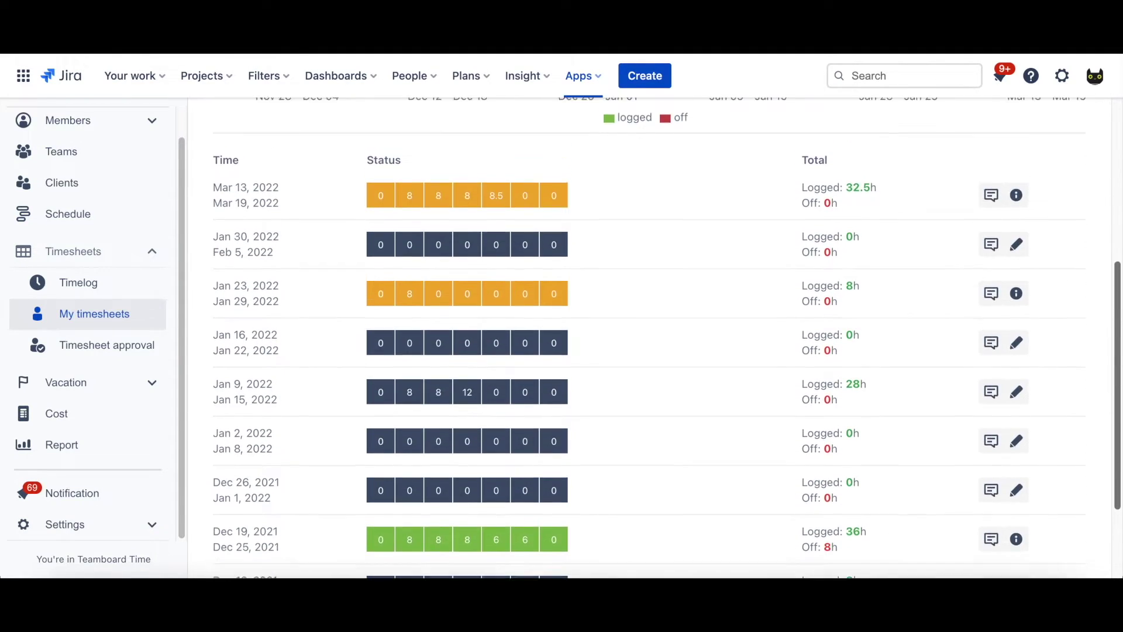
{"action": "scroll", "coordinate": [1049, 358], "scroll_direction": "up", "scroll_amount": 3}
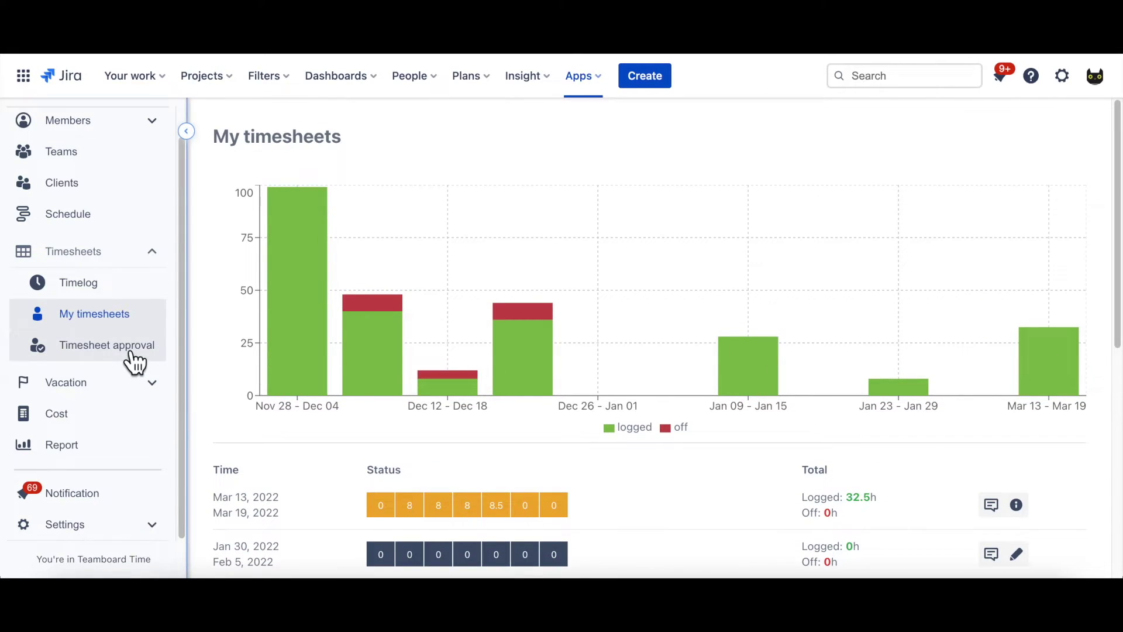
{"action": "left_click", "coordinate": [137, 355]}
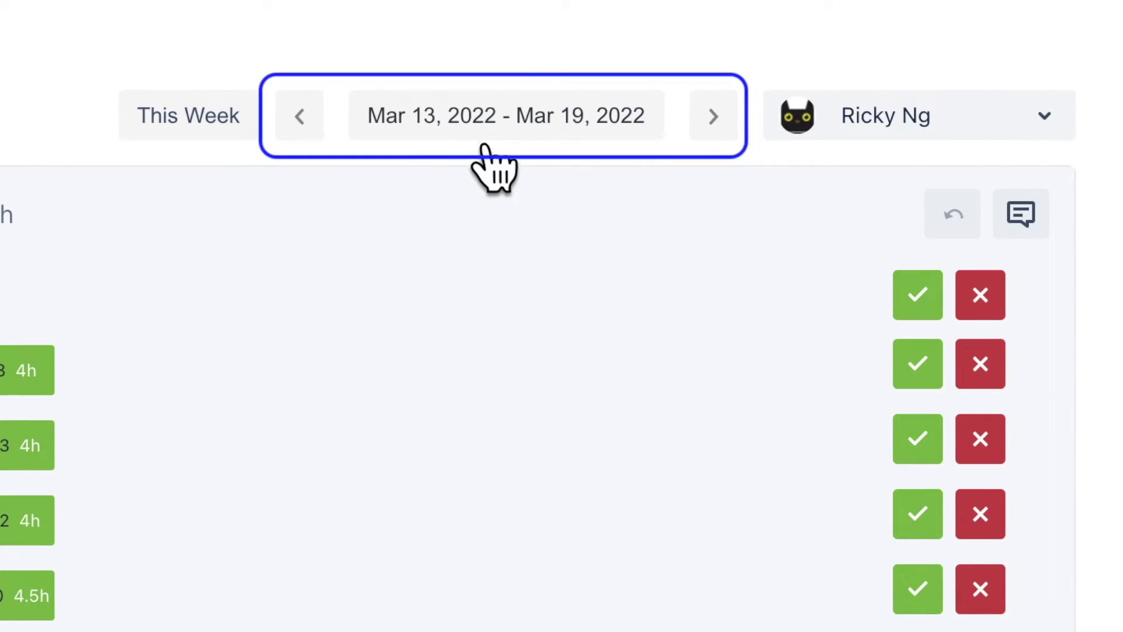
Step: Keep the current week and set the reporter filter to All Reporters
{"action": "left_click", "coordinate": [496, 136]}
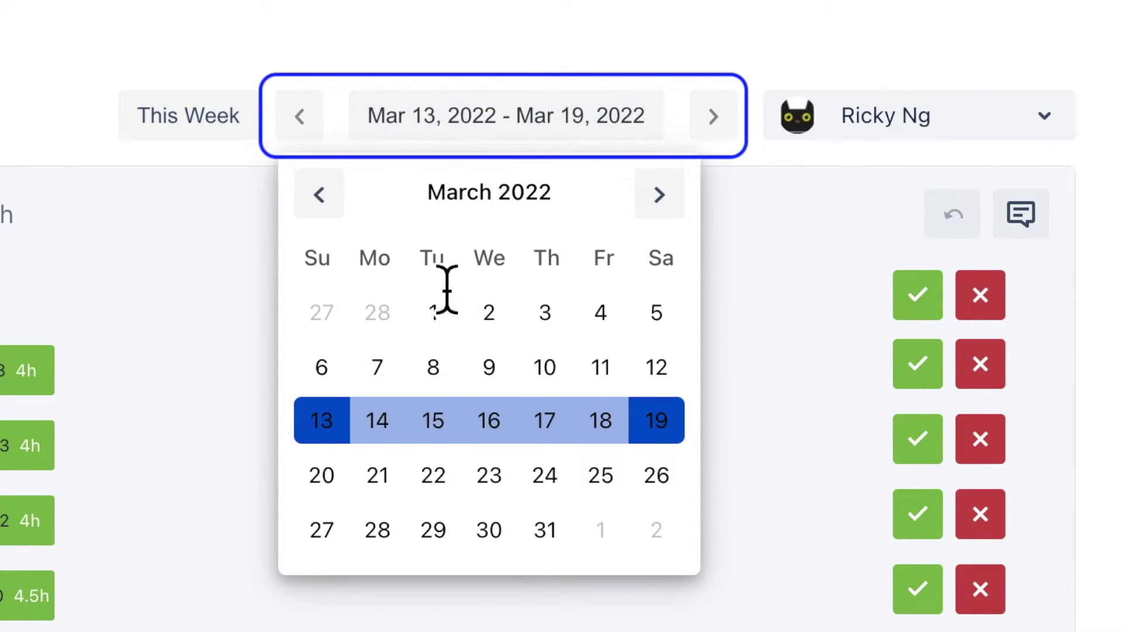
{"action": "left_click", "coordinate": [433, 480]}
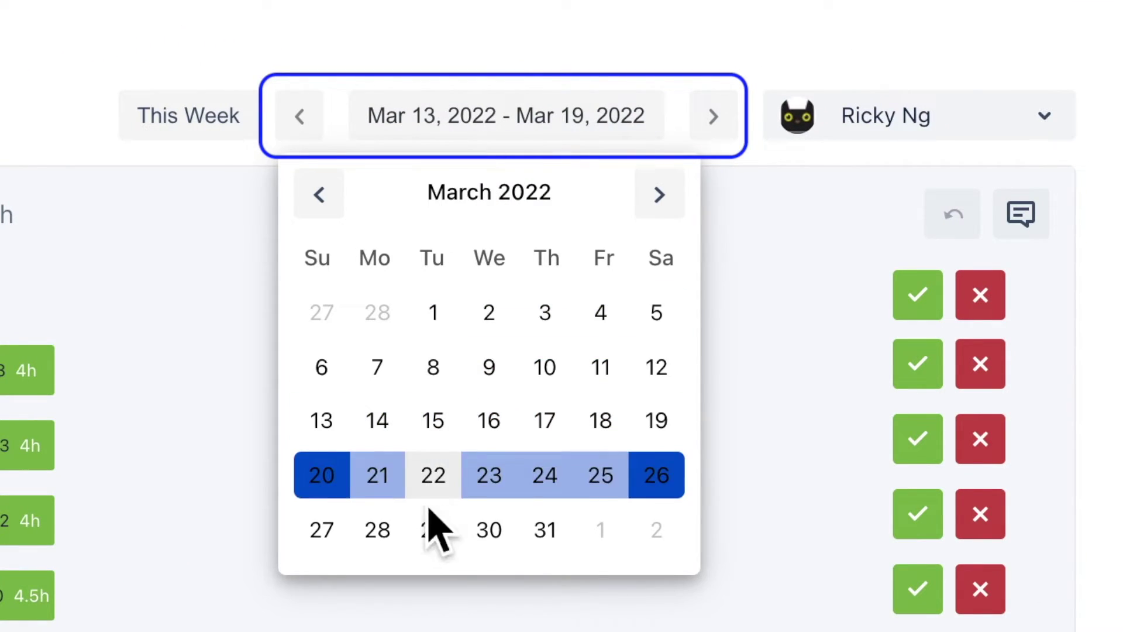
{"action": "left_click", "coordinate": [877, 71]}
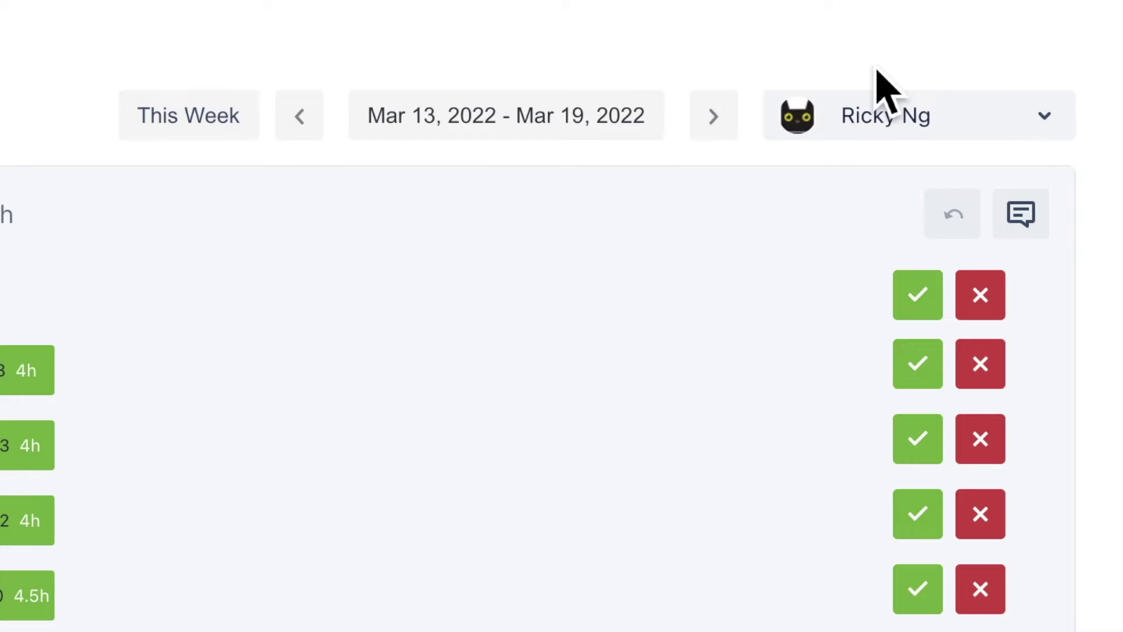
{"action": "left_click", "coordinate": [890, 126]}
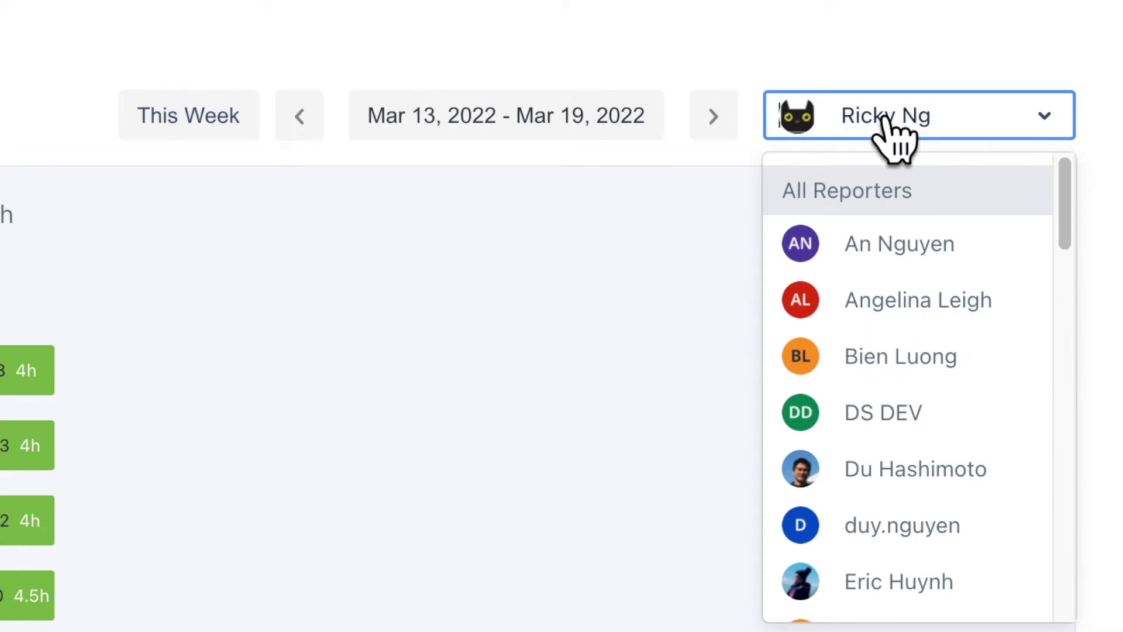
{"action": "left_click", "coordinate": [878, 205]}
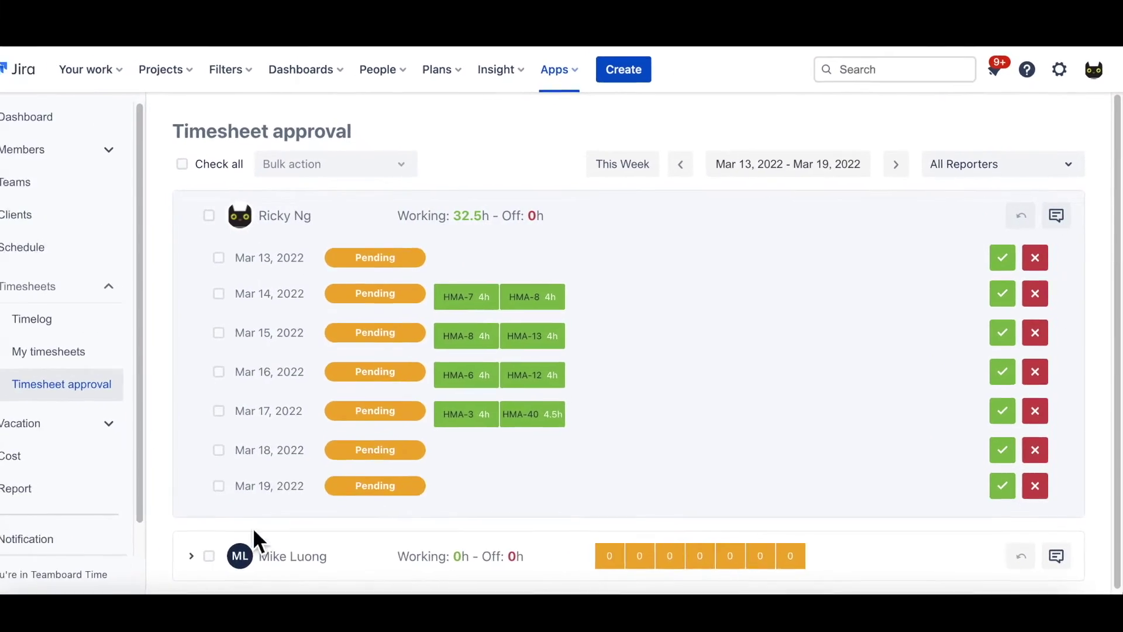
Step: Expand the daily entries of the submitted Mar 13–19 timesheet
{"action": "left_click", "coordinate": [232, 541]}
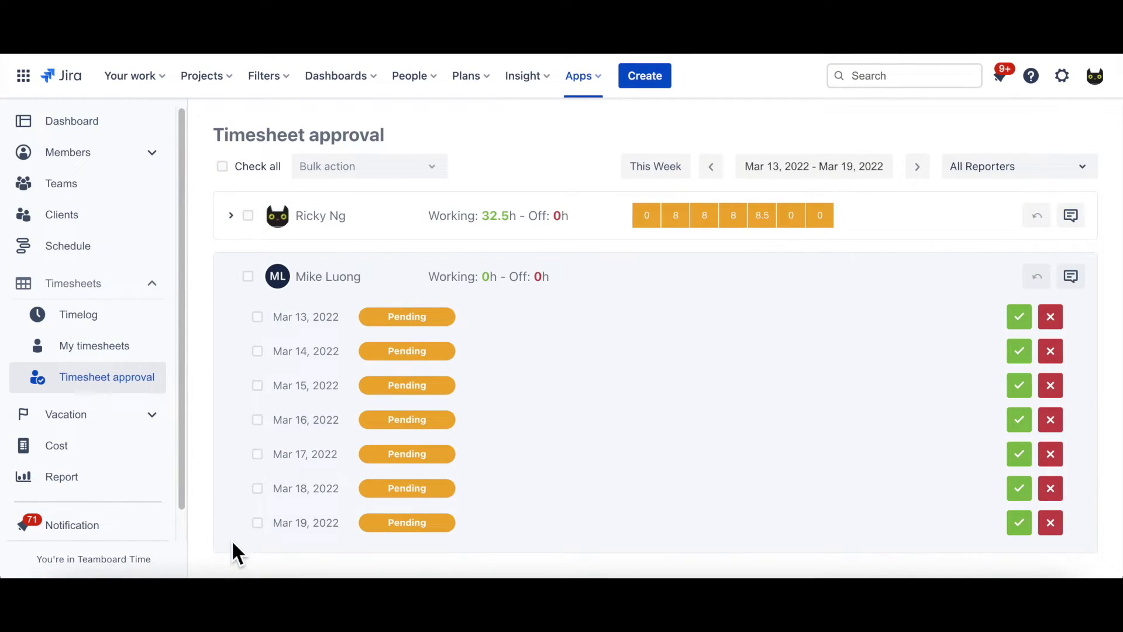
{"action": "left_click", "coordinate": [241, 224]}
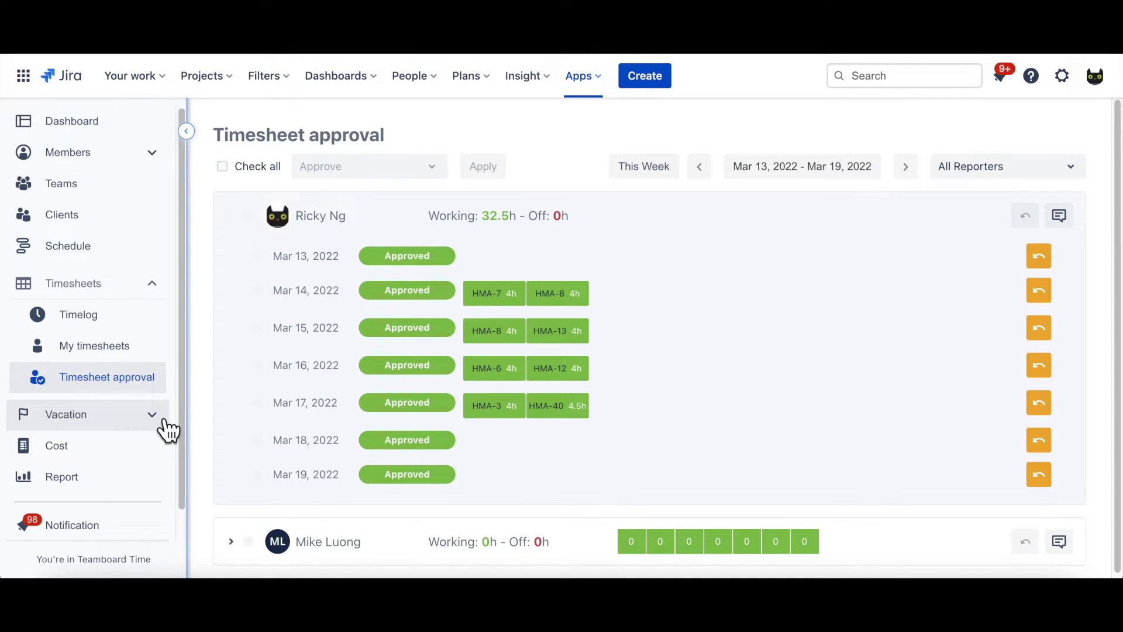
{"action": "left_click", "coordinate": [166, 421]}
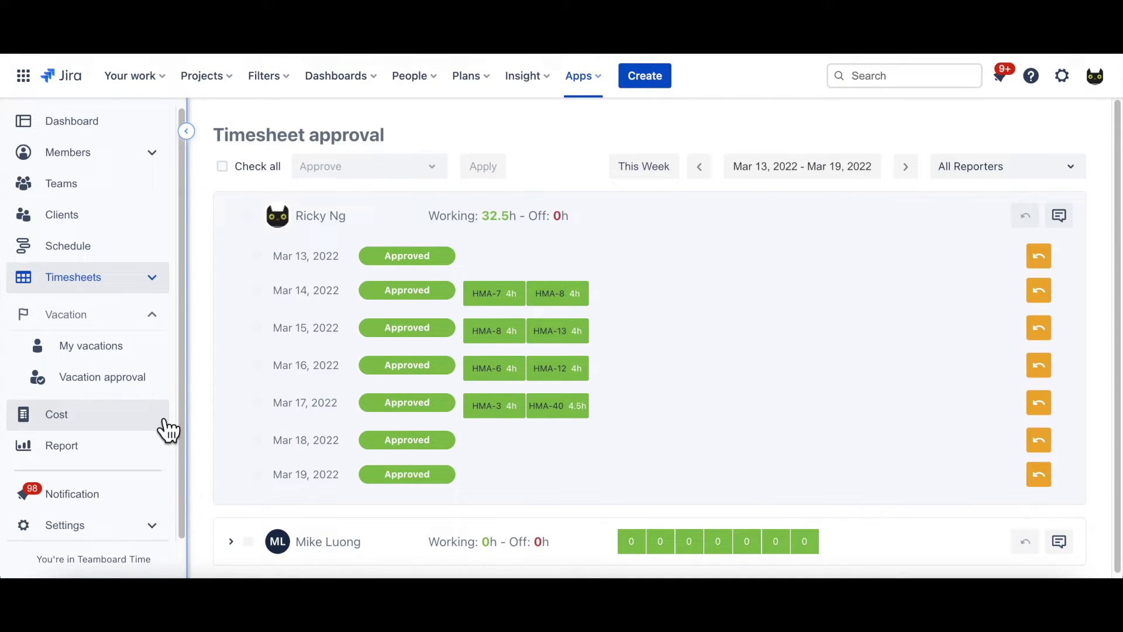
Step: In My vacations, start a new request with Sick leave as the leave type
{"action": "left_click", "coordinate": [141, 363]}
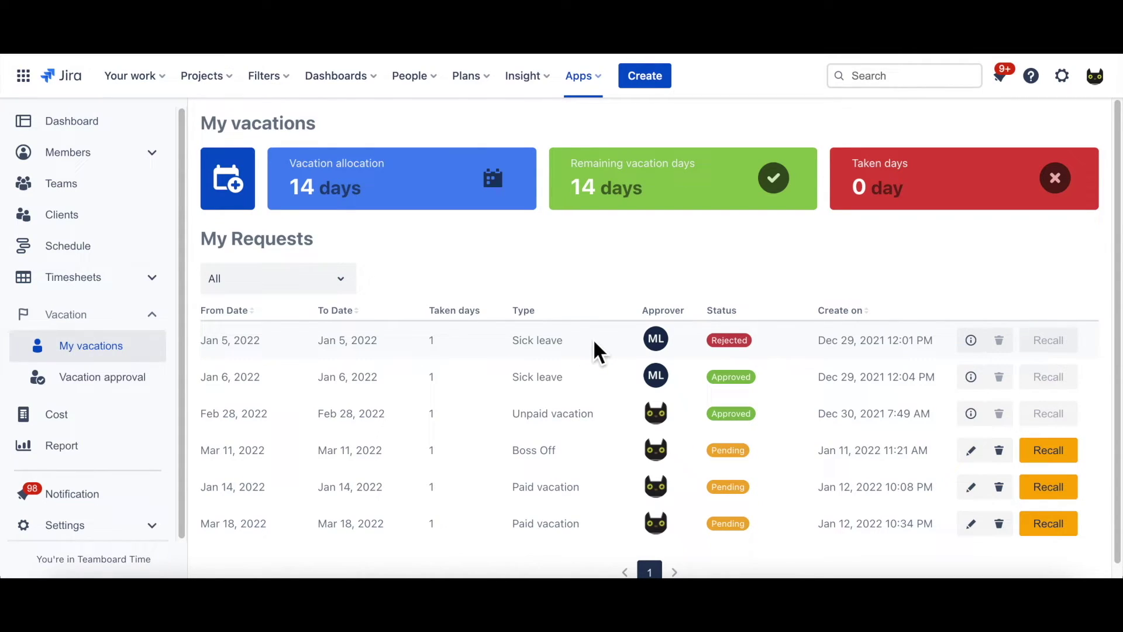
{"action": "scroll", "coordinate": [594, 342], "scroll_direction": "down", "scroll_amount": 1}
{"action": "left_click", "coordinate": [239, 182]}
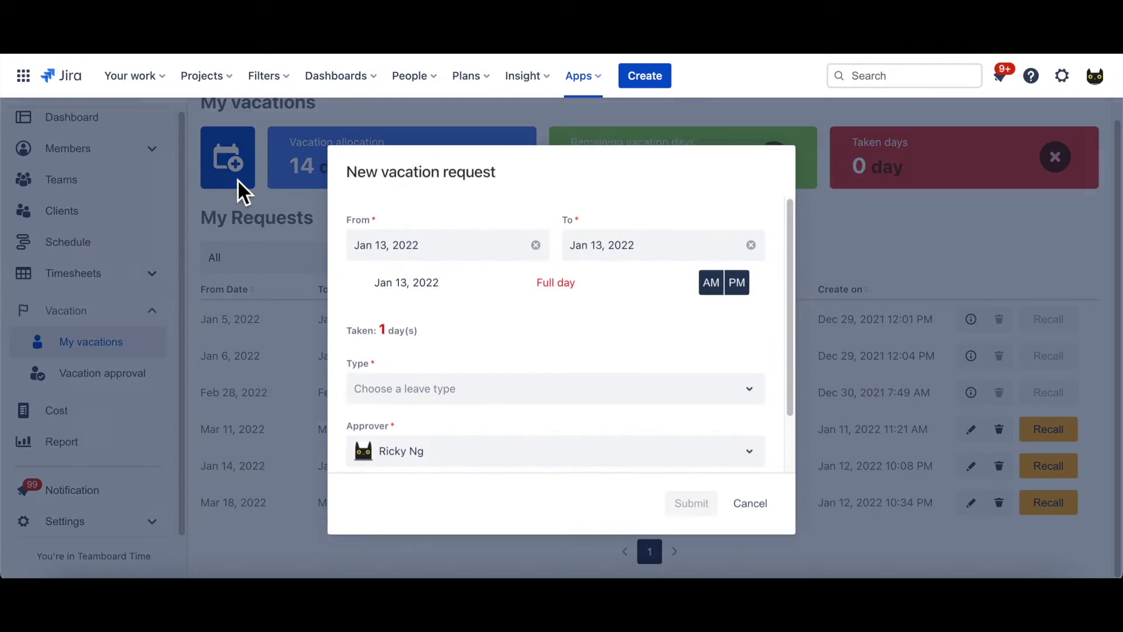
{"action": "left_click", "coordinate": [558, 393]}
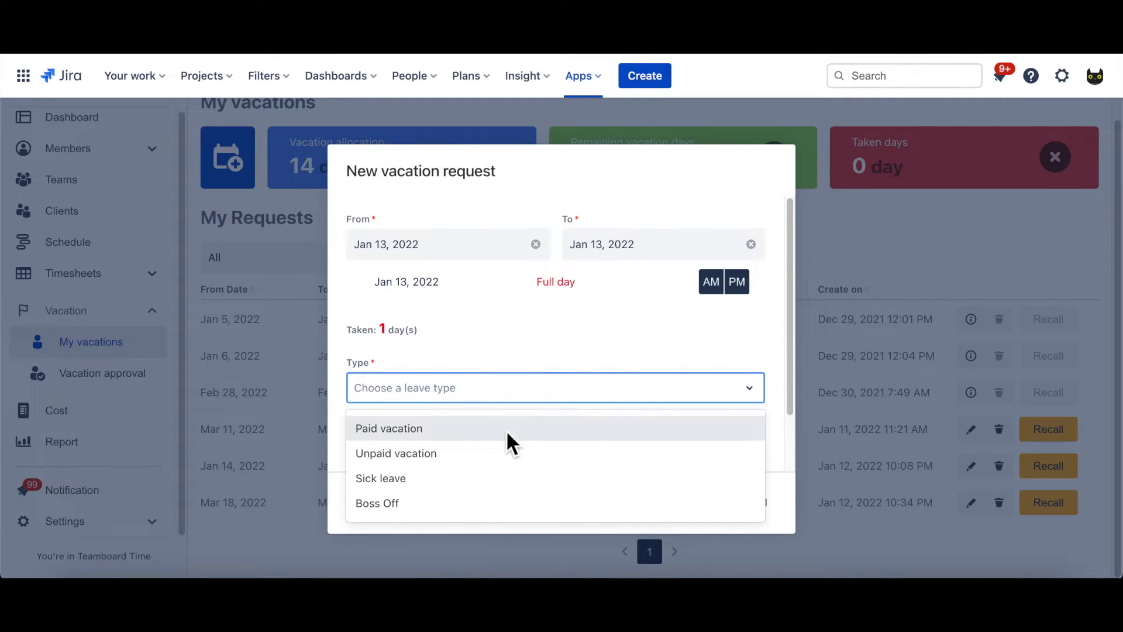
{"action": "left_click", "coordinate": [472, 477]}
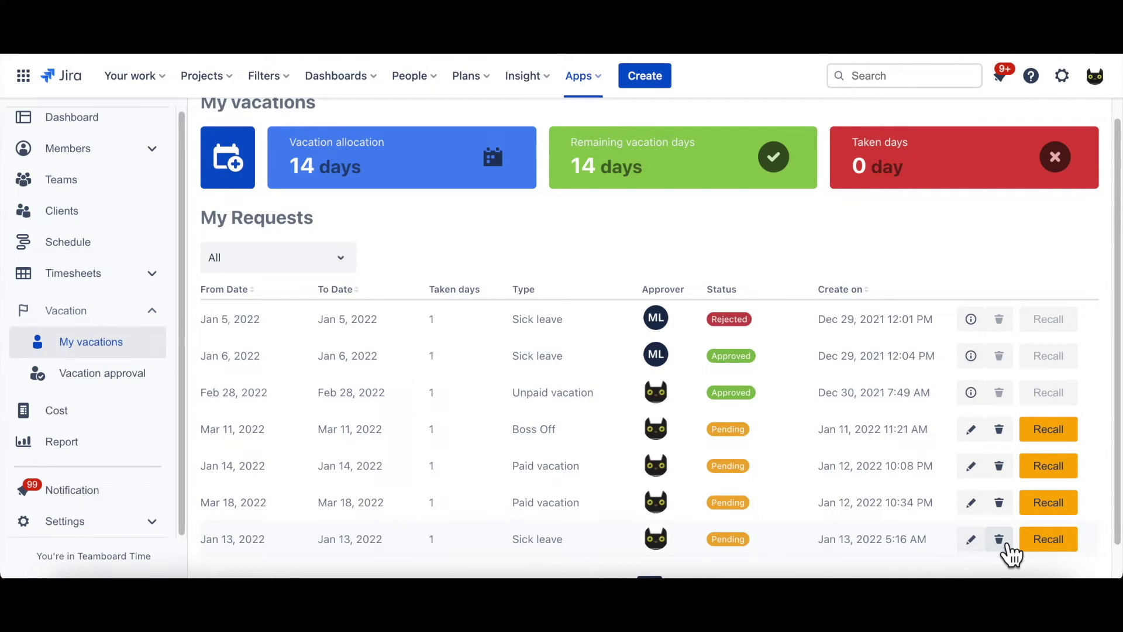
Step: Delete the Jan 13 sick leave request and confirm the deletion
{"action": "left_click", "coordinate": [984, 540]}
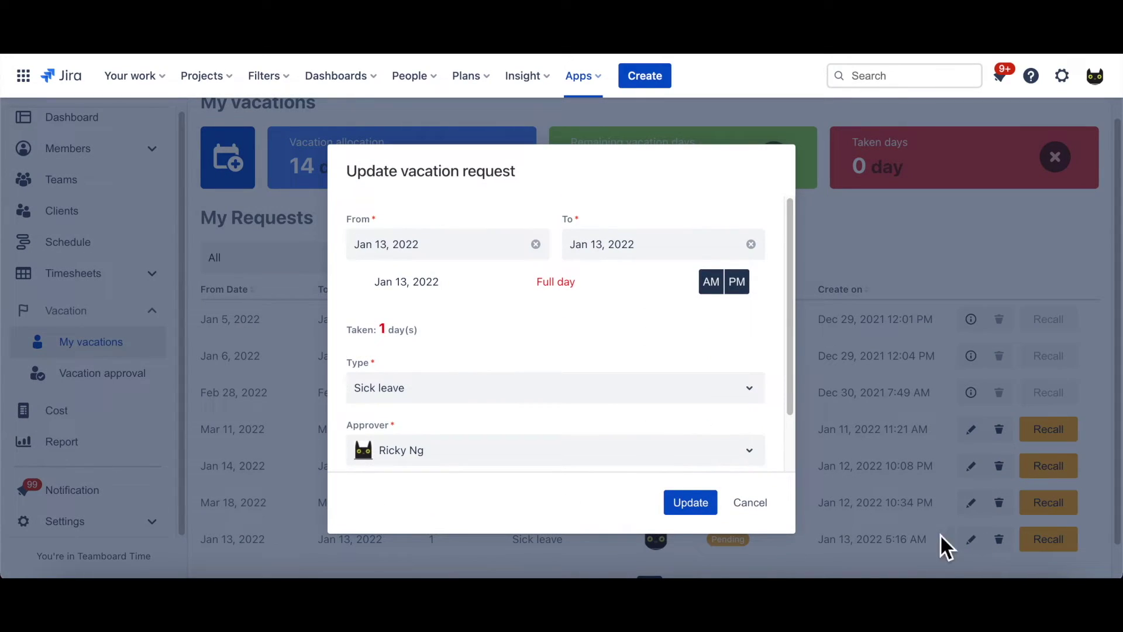
{"action": "left_click", "coordinate": [748, 504]}
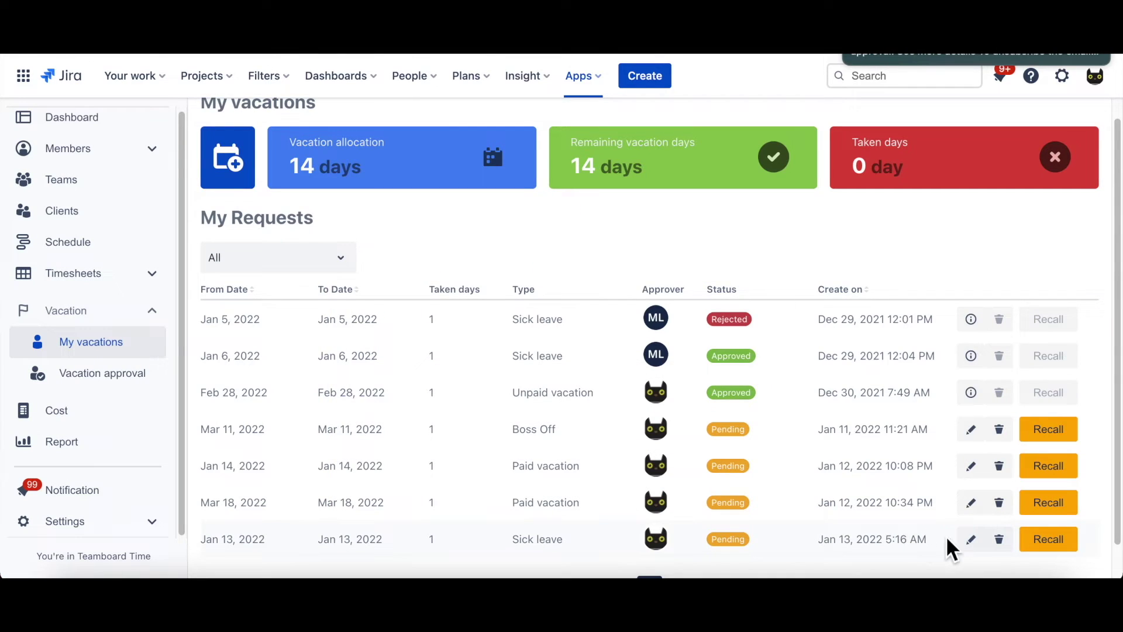
{"action": "left_click", "coordinate": [1001, 541]}
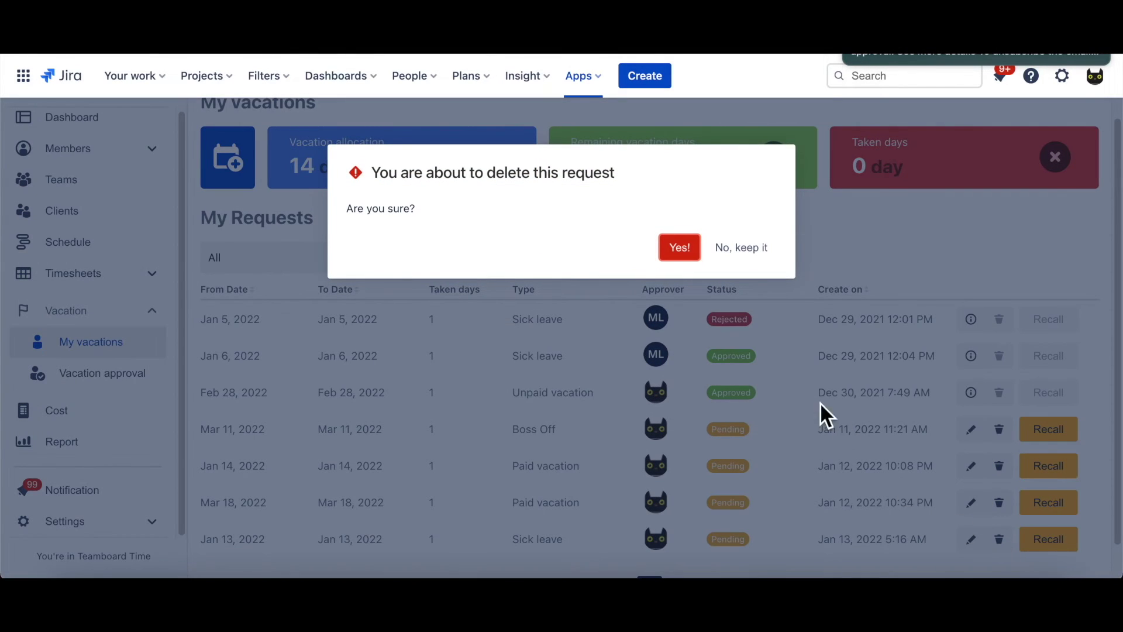
{"action": "left_click", "coordinate": [686, 257]}
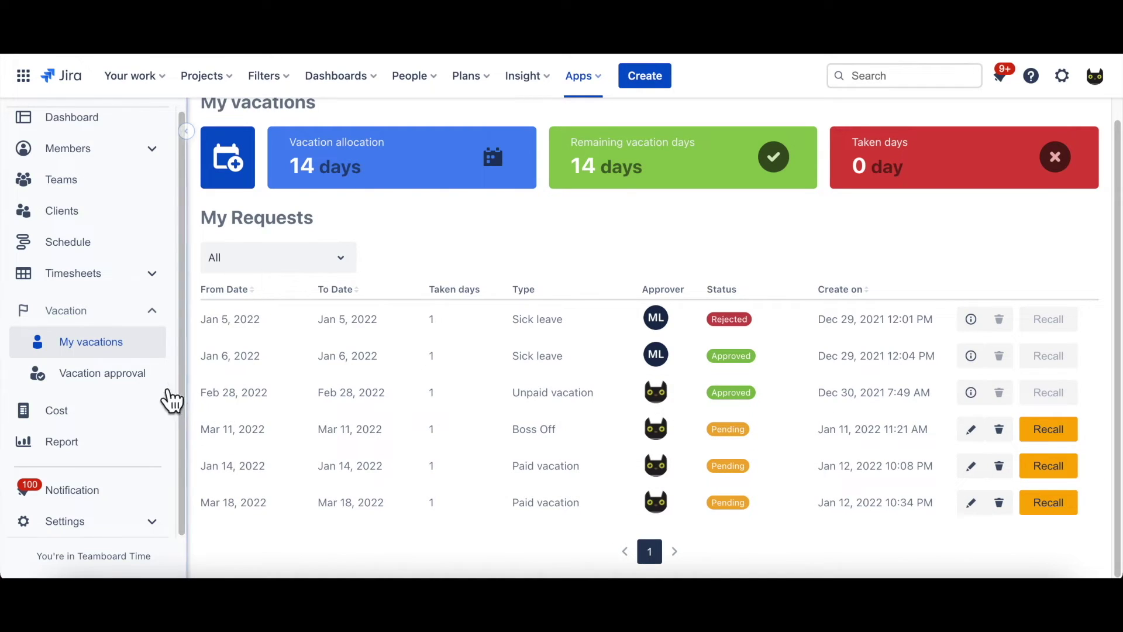
Step: On Vacation approval, keep all request statuses and approve the Jan 12 unpaid vacation
{"action": "left_click", "coordinate": [138, 386]}
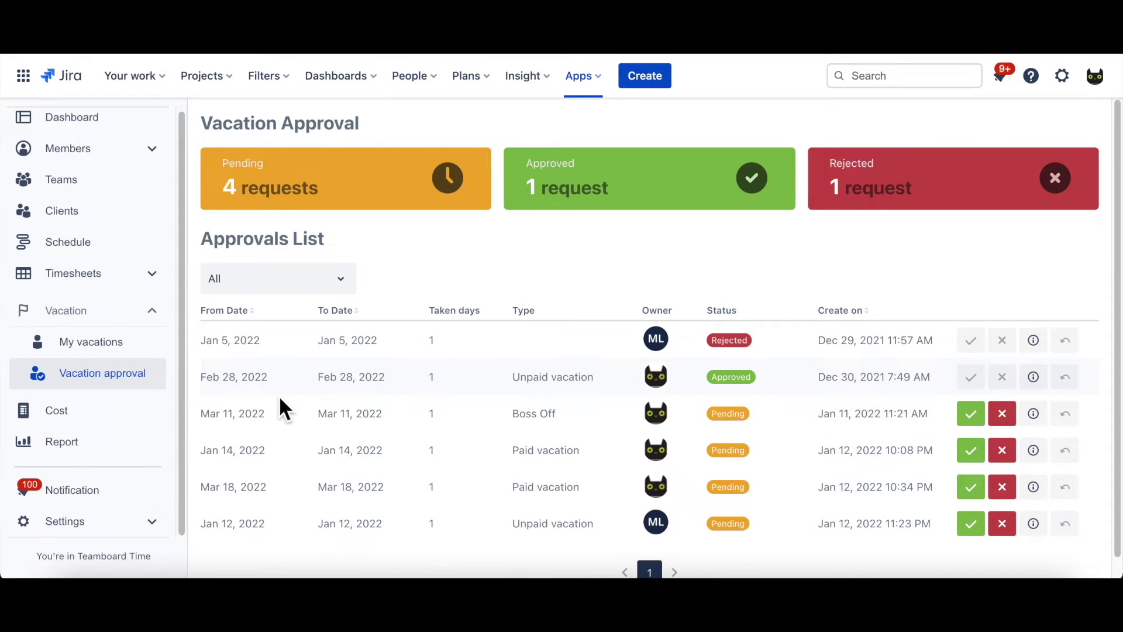
{"action": "left_click", "coordinate": [294, 288]}
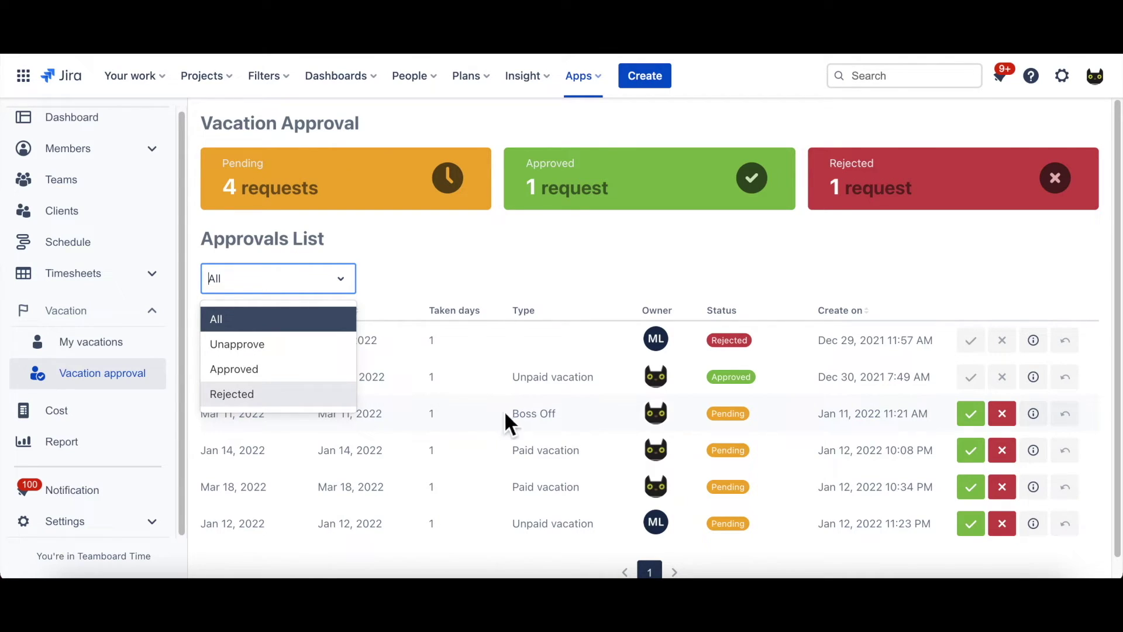
{"action": "left_click", "coordinate": [916, 423]}
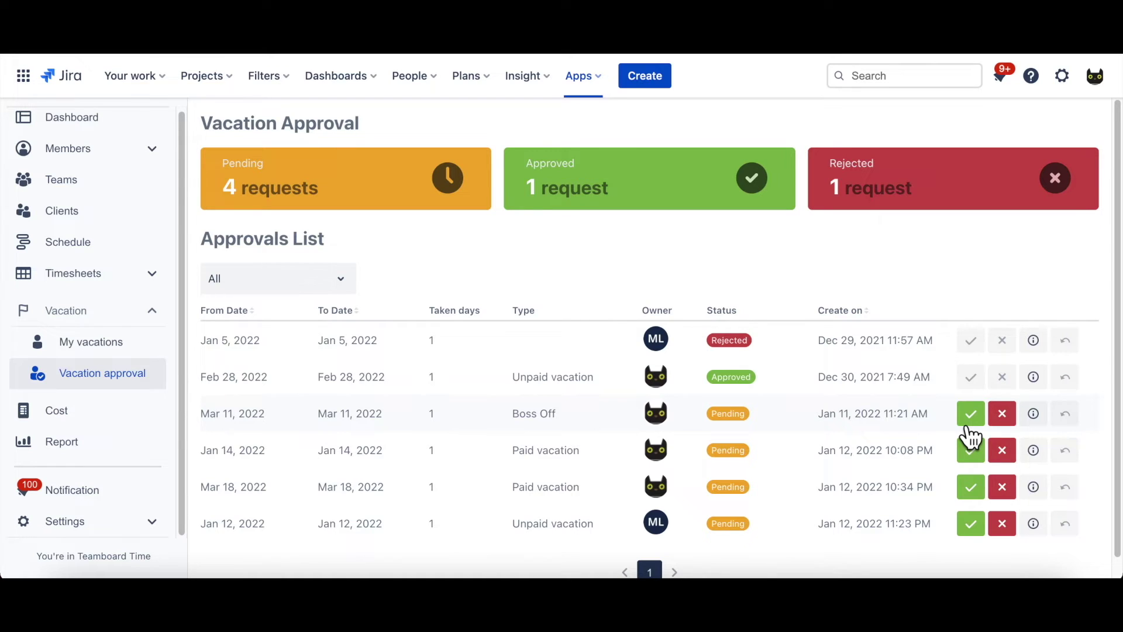
{"action": "left_click", "coordinate": [983, 532]}
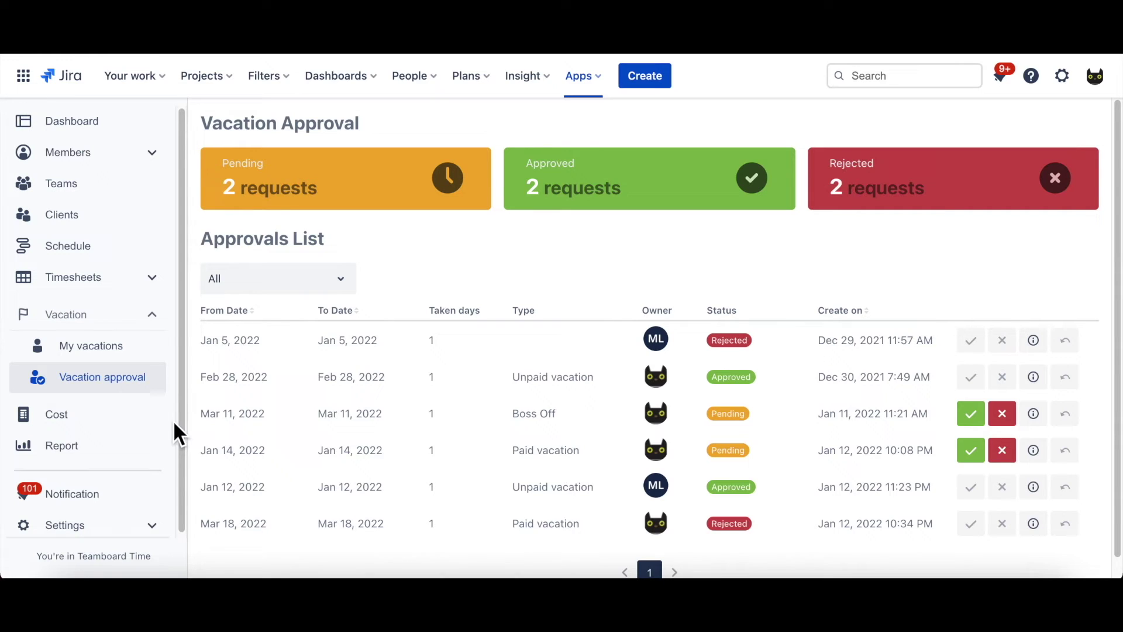
{"action": "left_click", "coordinate": [144, 418]}
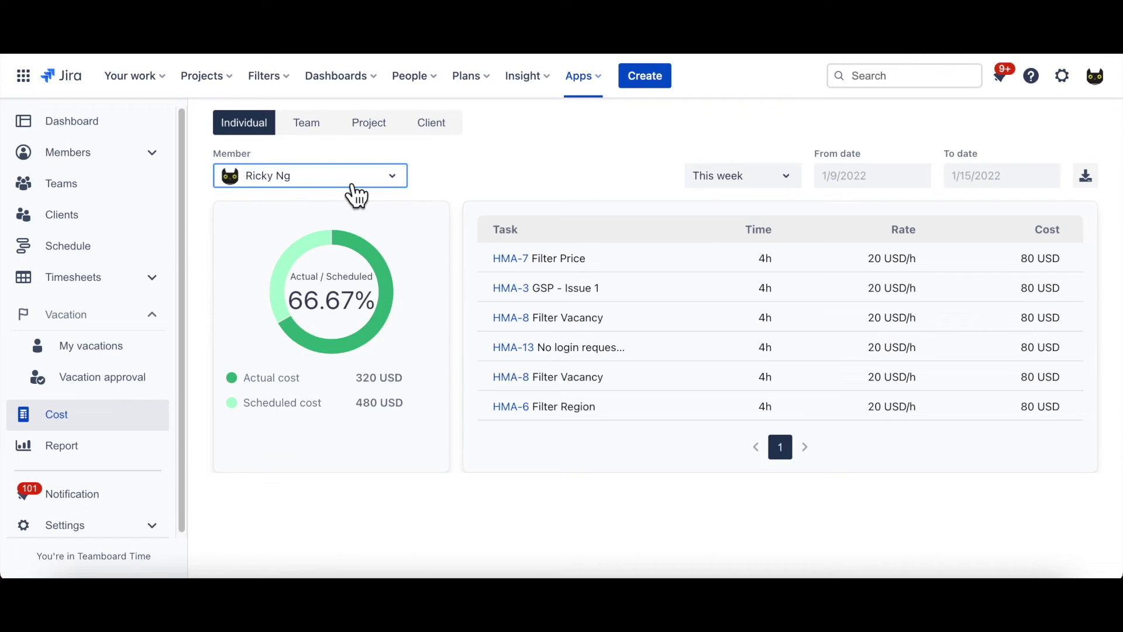
Step: Check the Member and This week options, then switch the Cost report to Team view
{"action": "left_click", "coordinate": [379, 184]}
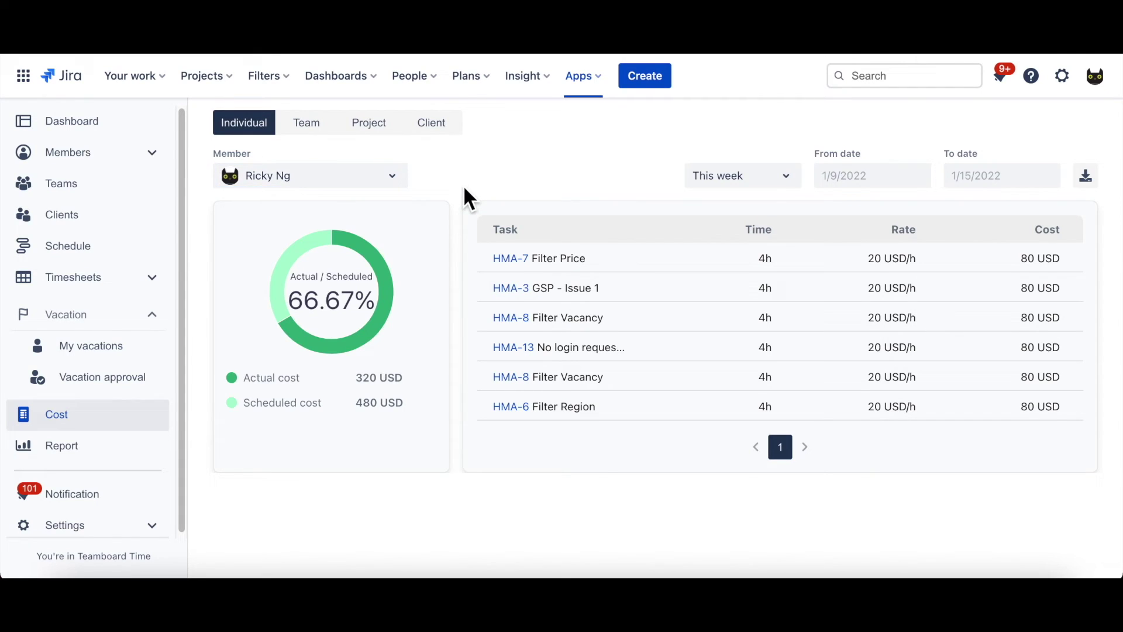
{"action": "left_click", "coordinate": [743, 179]}
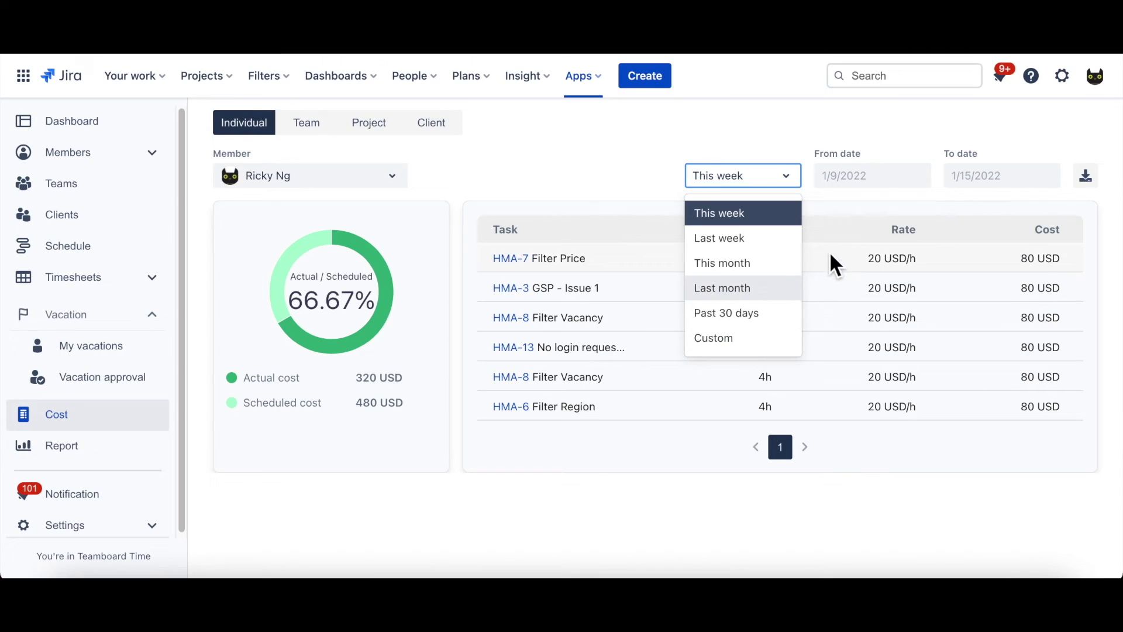
{"action": "left_click", "coordinate": [887, 179]}
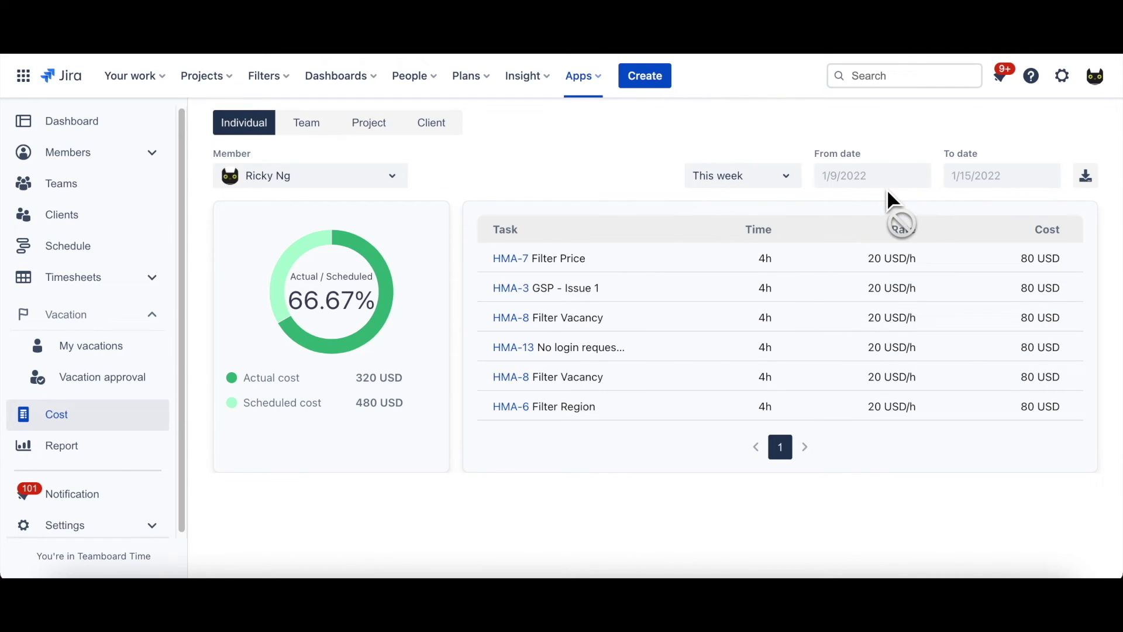
{"action": "left_click", "coordinate": [303, 135]}
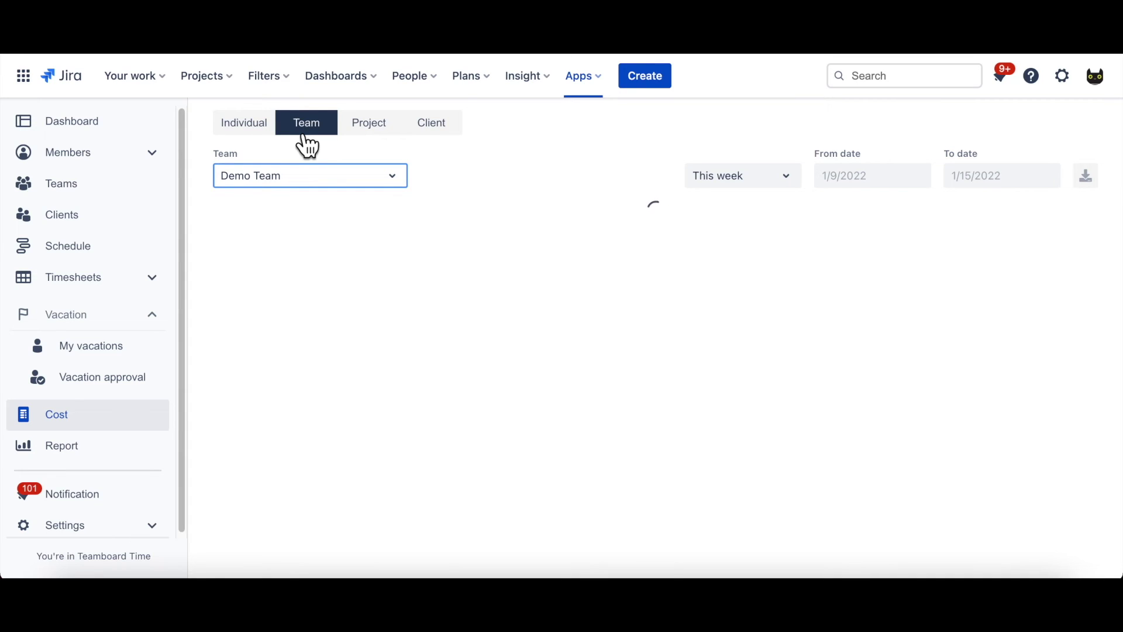
Step: Show project costs for Hotel Mobile Application in the Cost report
{"action": "left_click", "coordinate": [335, 186]}
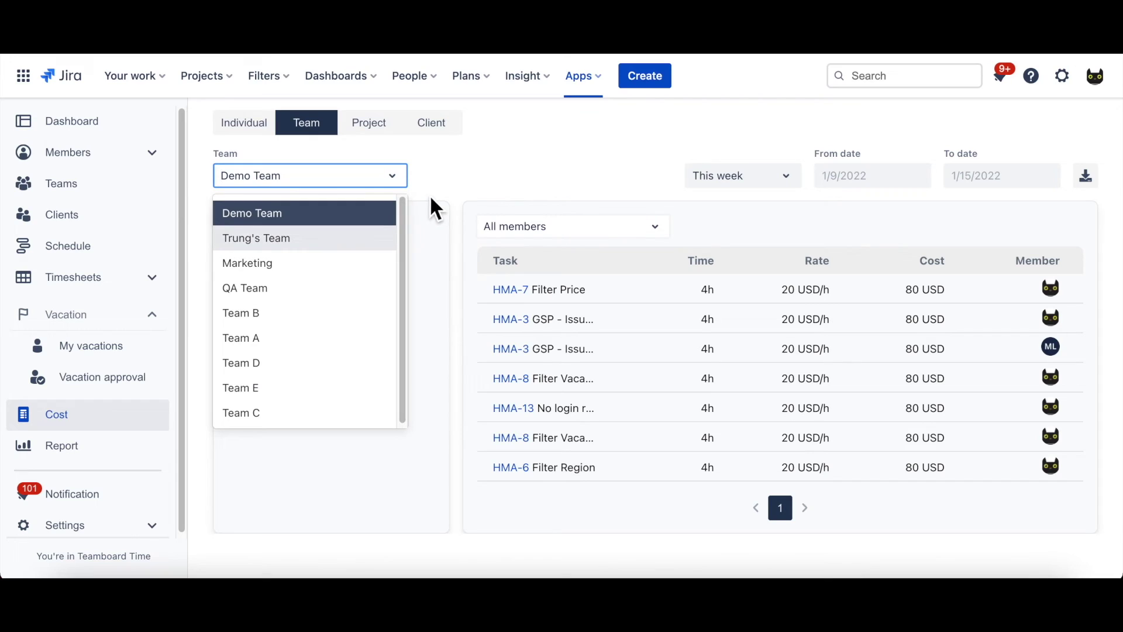
{"action": "left_click", "coordinate": [444, 177]}
{"action": "left_click", "coordinate": [376, 136]}
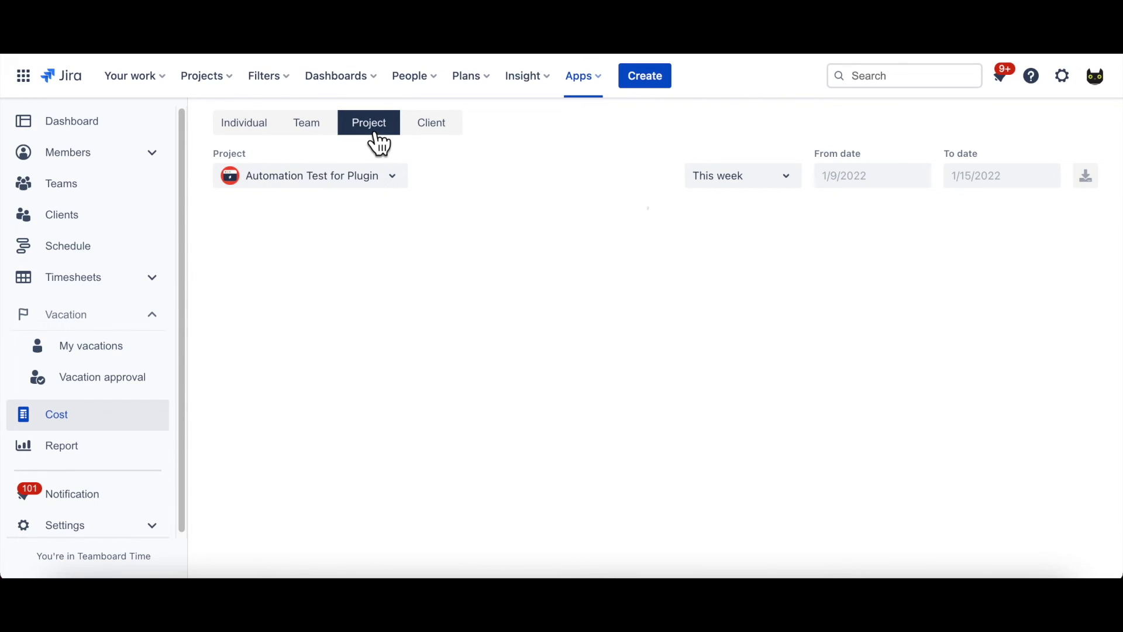
{"action": "left_click", "coordinate": [377, 176]}
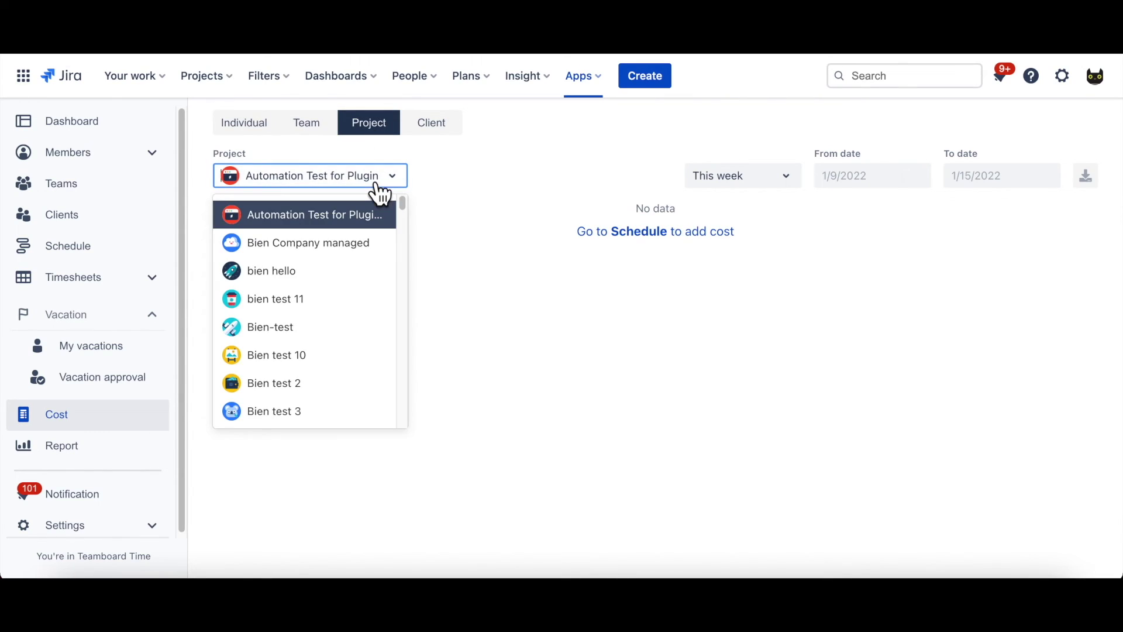
{"action": "type", "text": "hotel"}
{"action": "key", "text": "Return"}
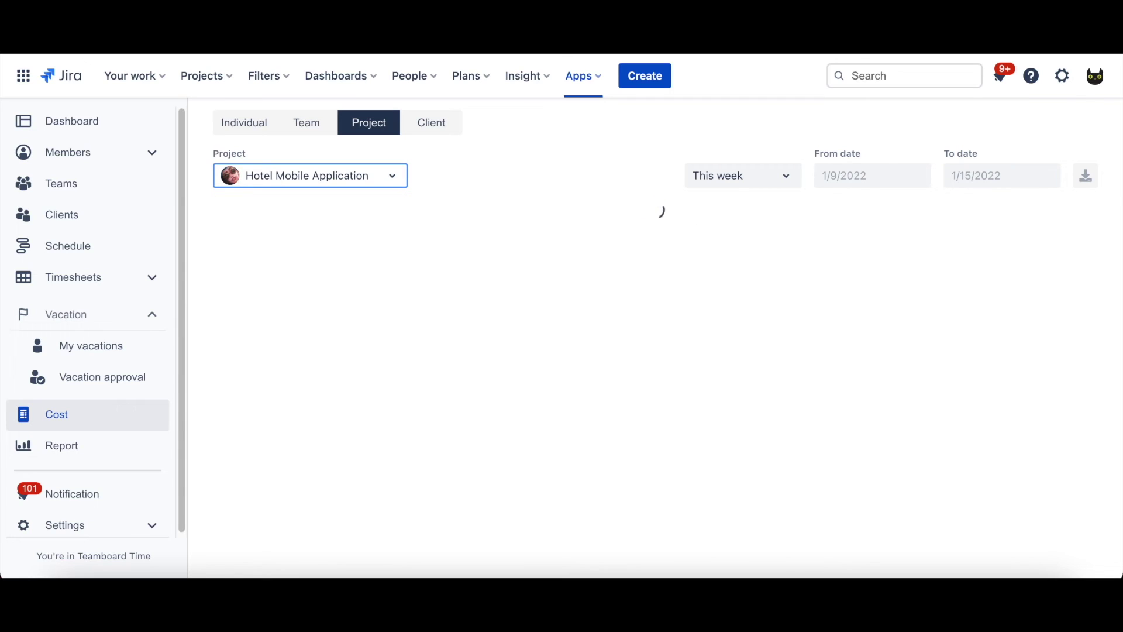
{"action": "left_click", "coordinate": [502, 186]}
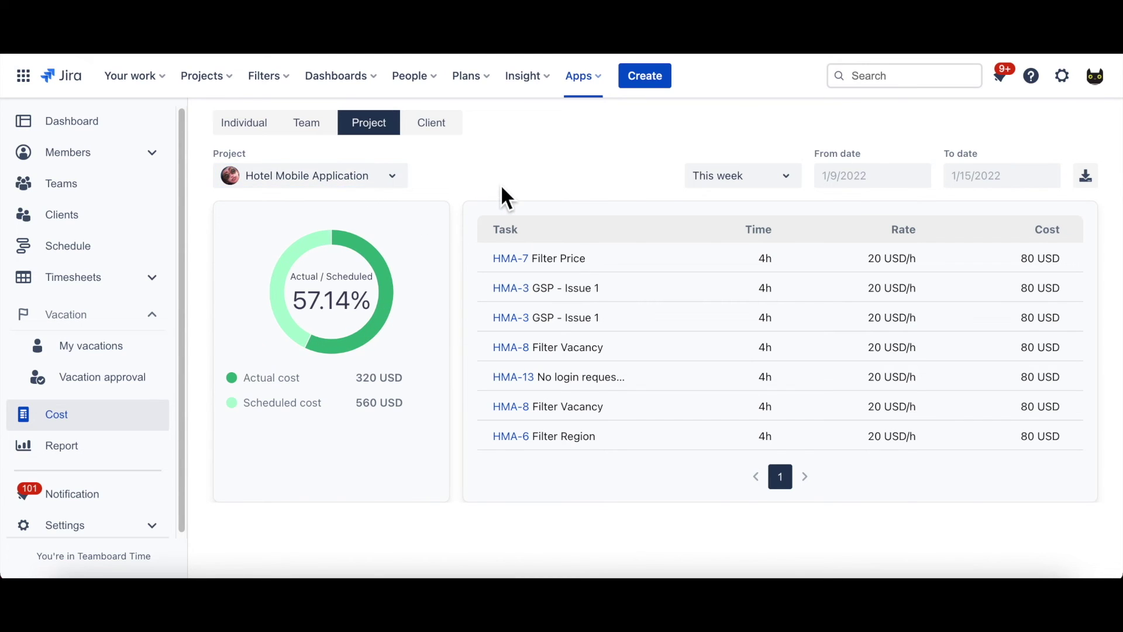
Step: Show client costs for Demo Client: 320 USD actual vs 560 USD scheduled
{"action": "left_click", "coordinate": [447, 133]}
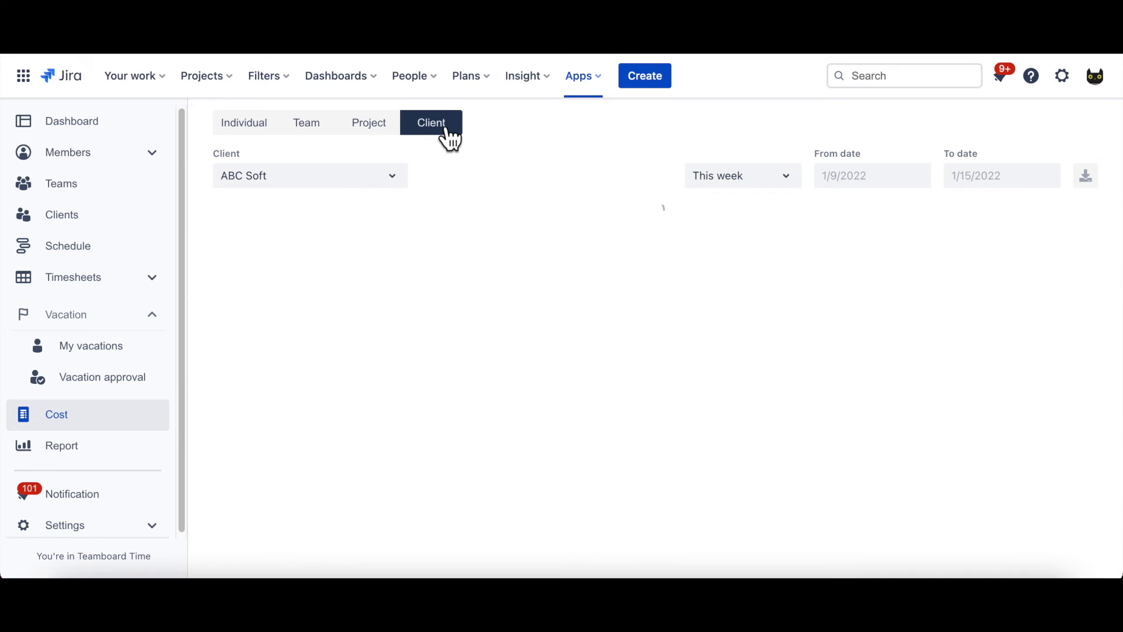
{"action": "left_click", "coordinate": [392, 177]}
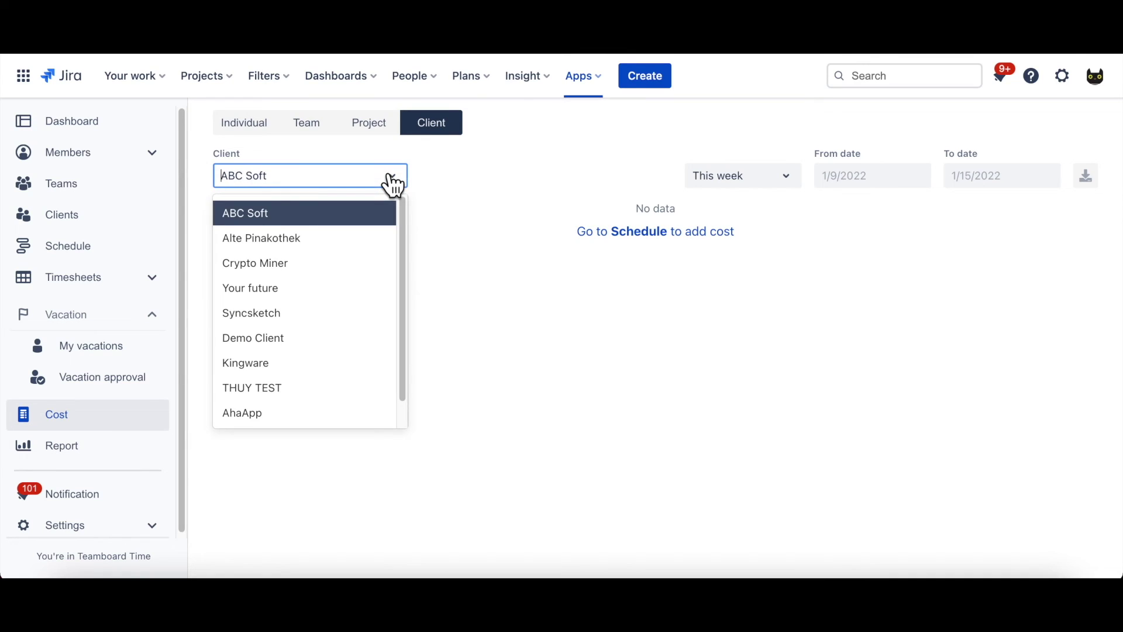
{"action": "type", "text": "demo"}
{"action": "key", "text": "Return"}
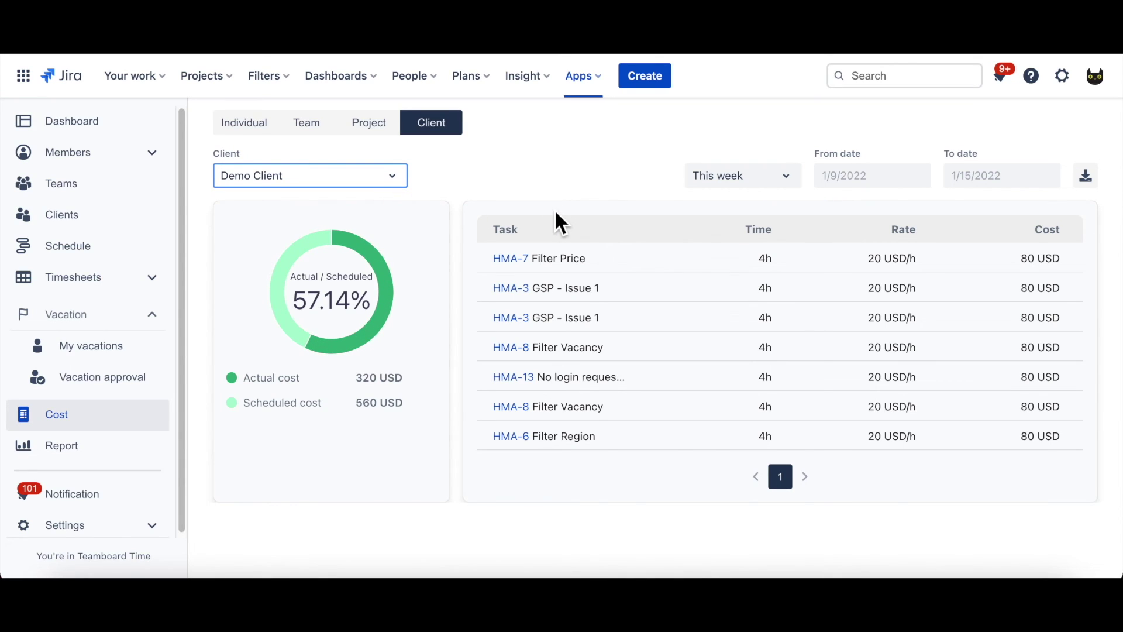
Step: Narrow the Demo Team Report to the first member: 160h capacity, 60h scheduled, 8h logged
{"action": "left_click", "coordinate": [85, 456]}
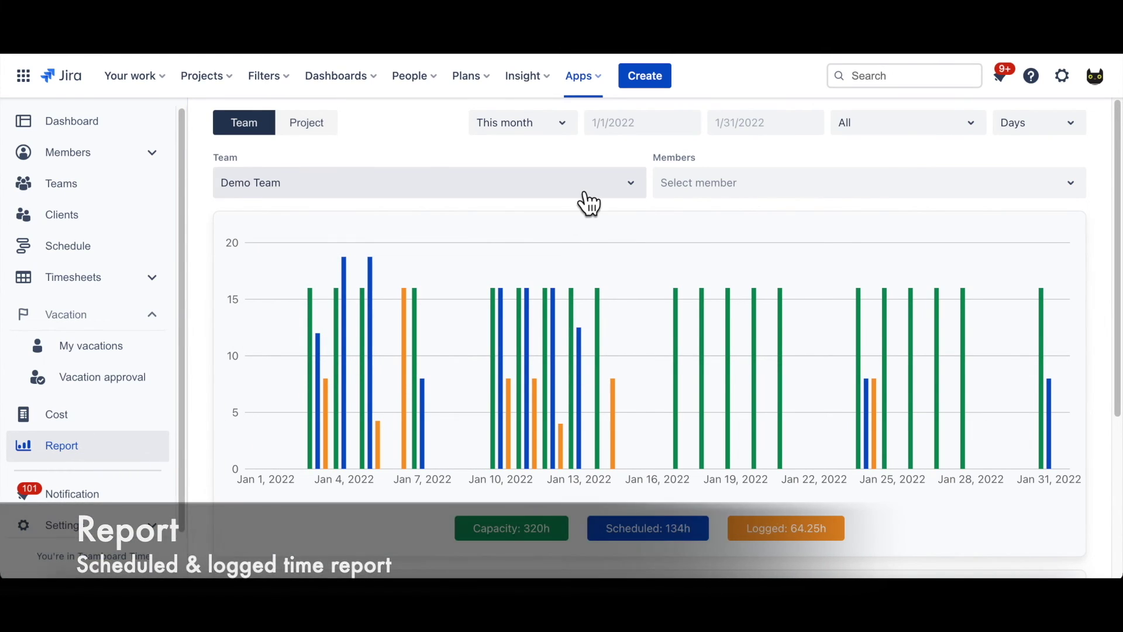
{"action": "left_click", "coordinate": [587, 195]}
{"action": "left_click", "coordinate": [587, 194]}
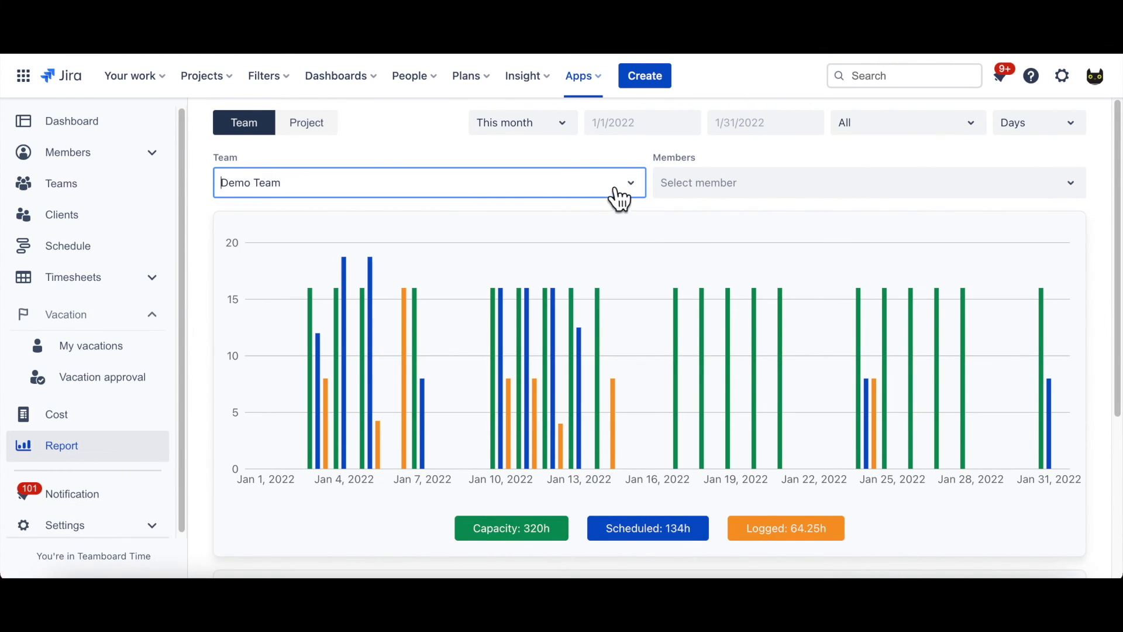
{"action": "left_click", "coordinate": [690, 195]}
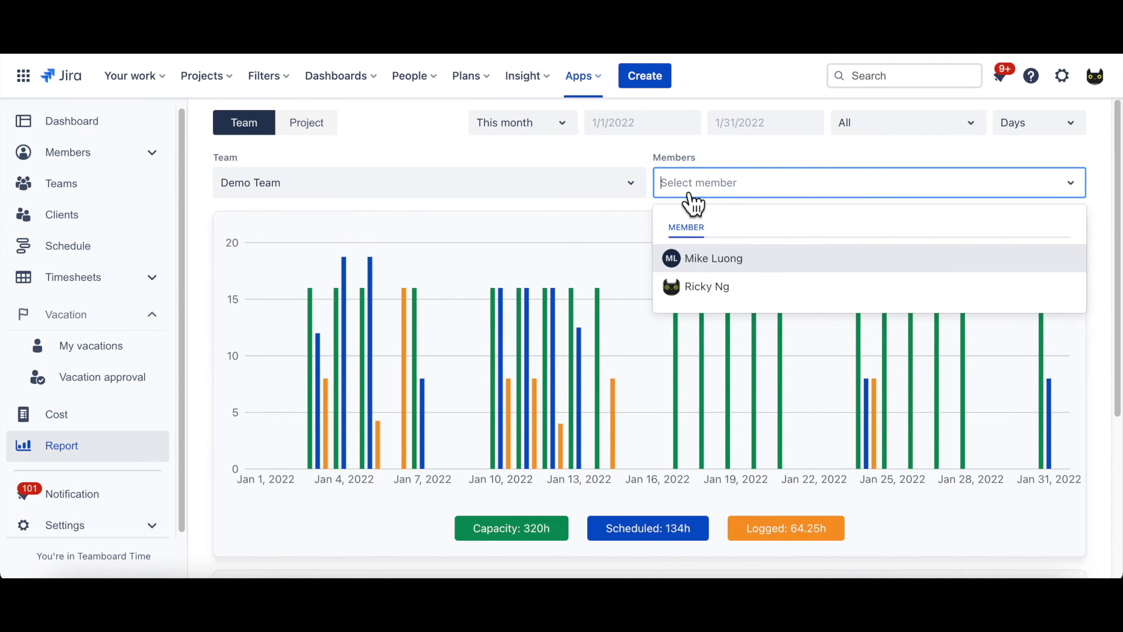
{"action": "key", "text": "Return"}
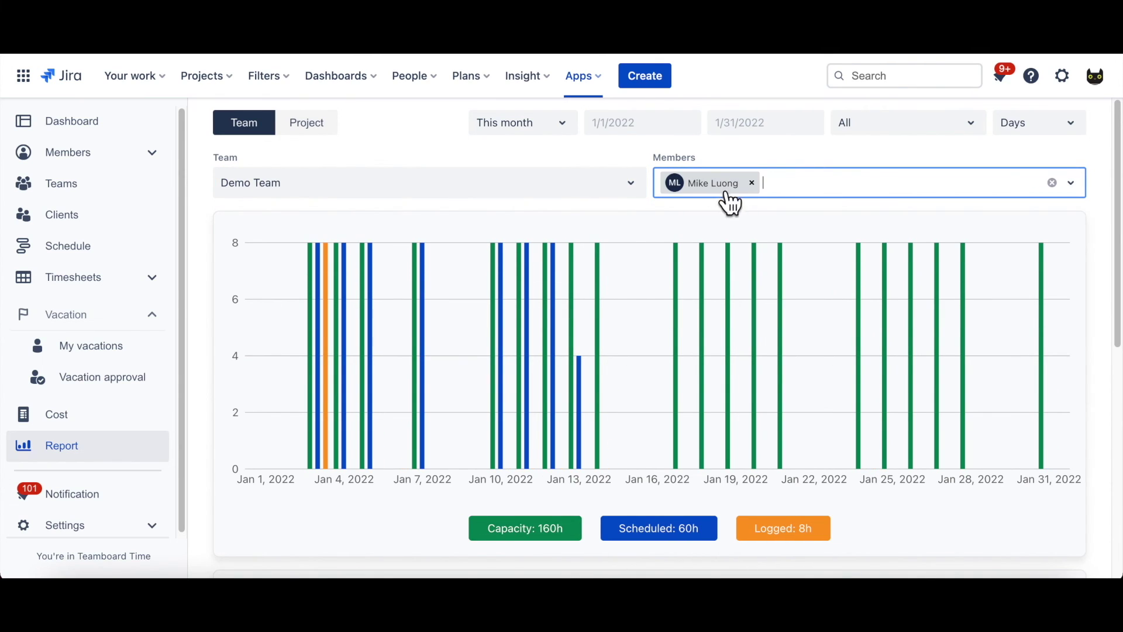
{"action": "left_click", "coordinate": [808, 198]}
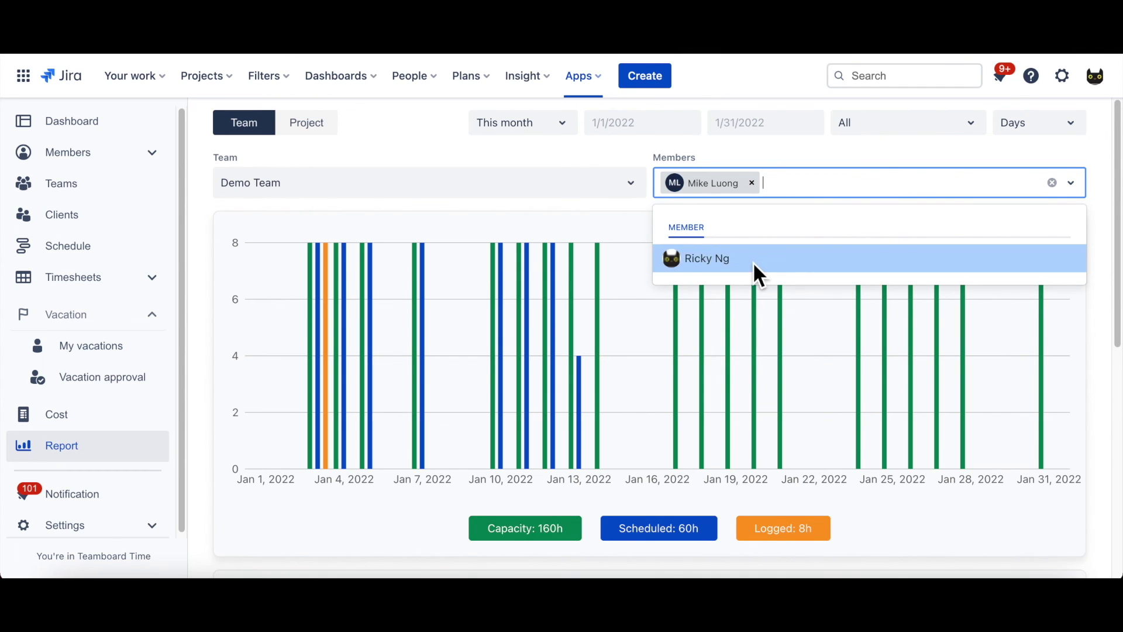